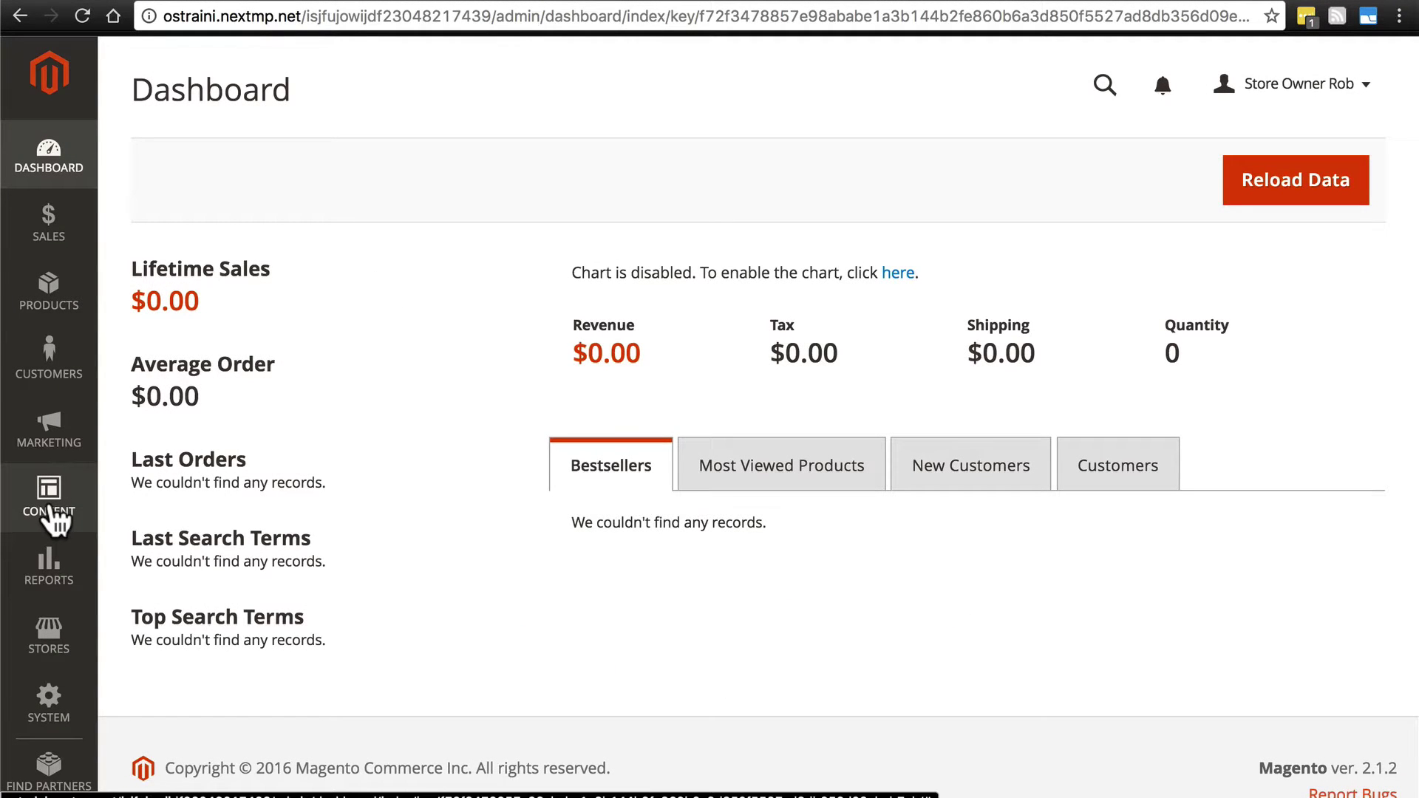
Go to Stores > Configuration and look over the General sections list.
left_click(51, 651)
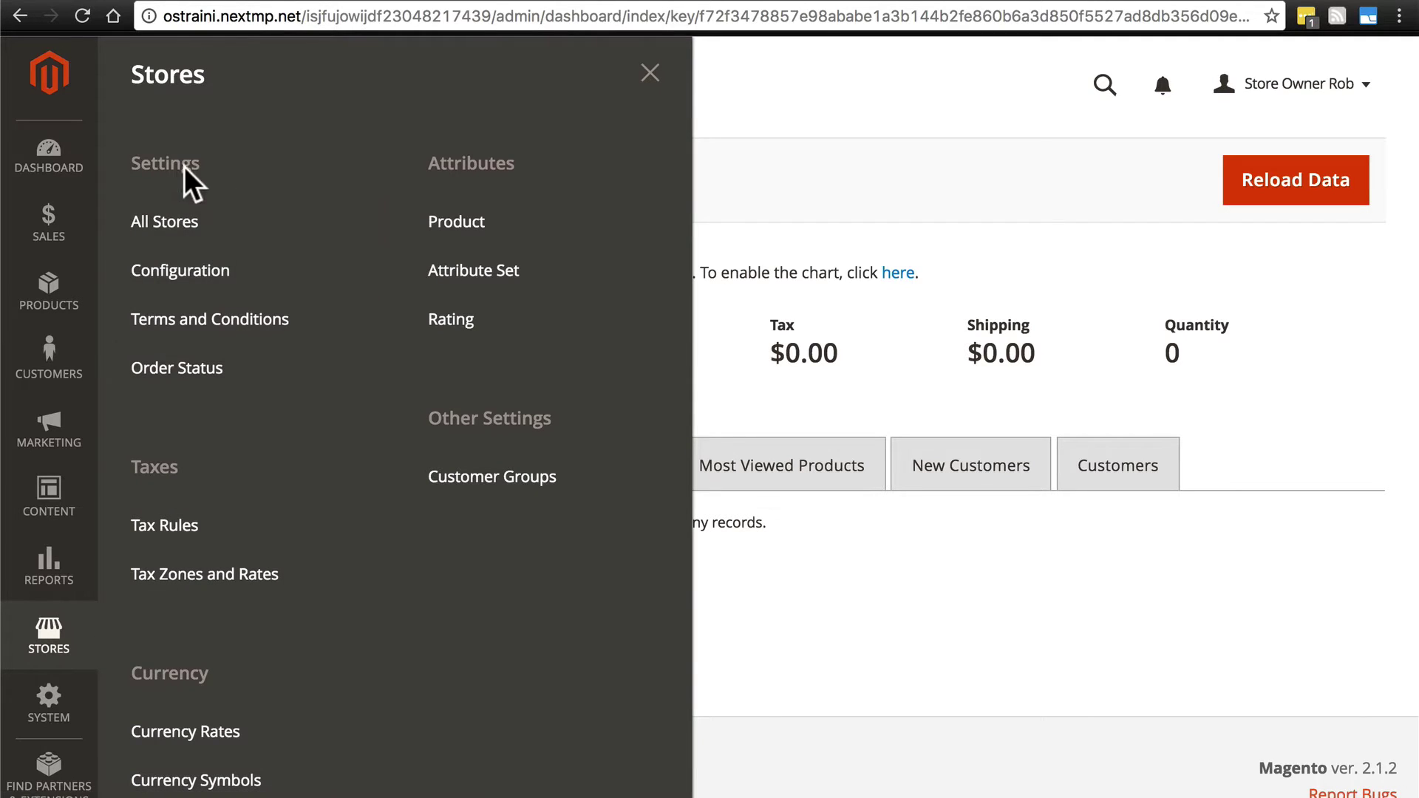
left_click(210, 280)
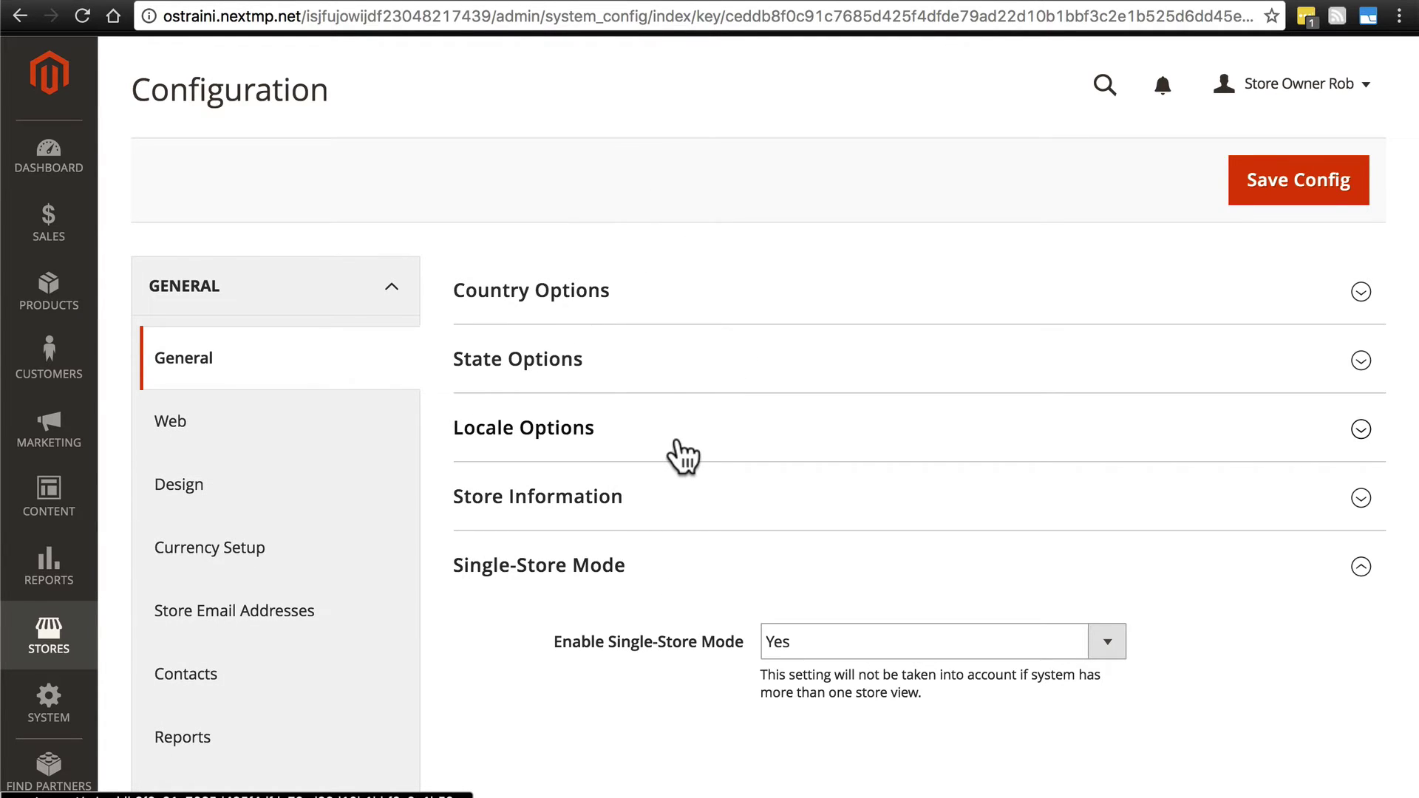
scroll(285, 364, "down", 7)
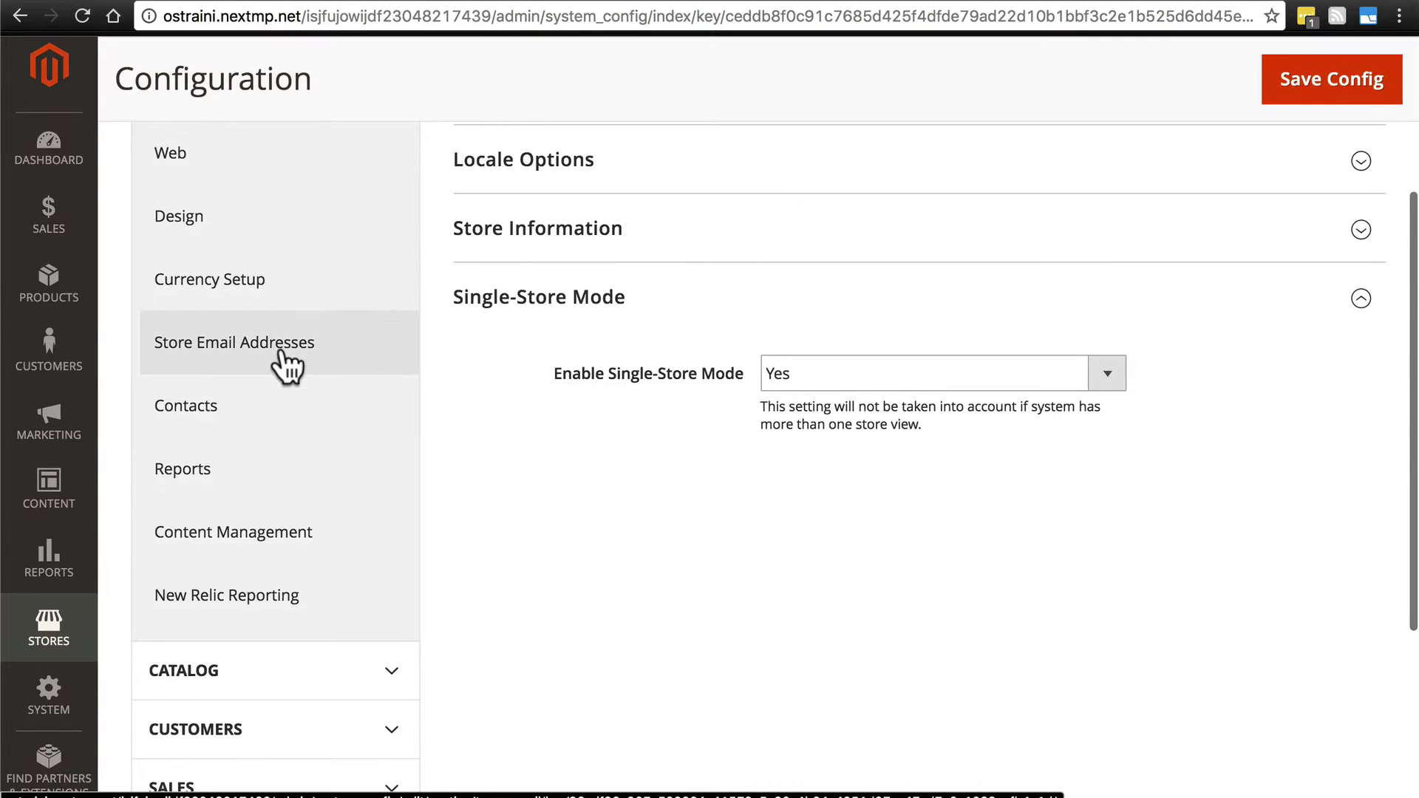
scroll(287, 366, "down", 2)
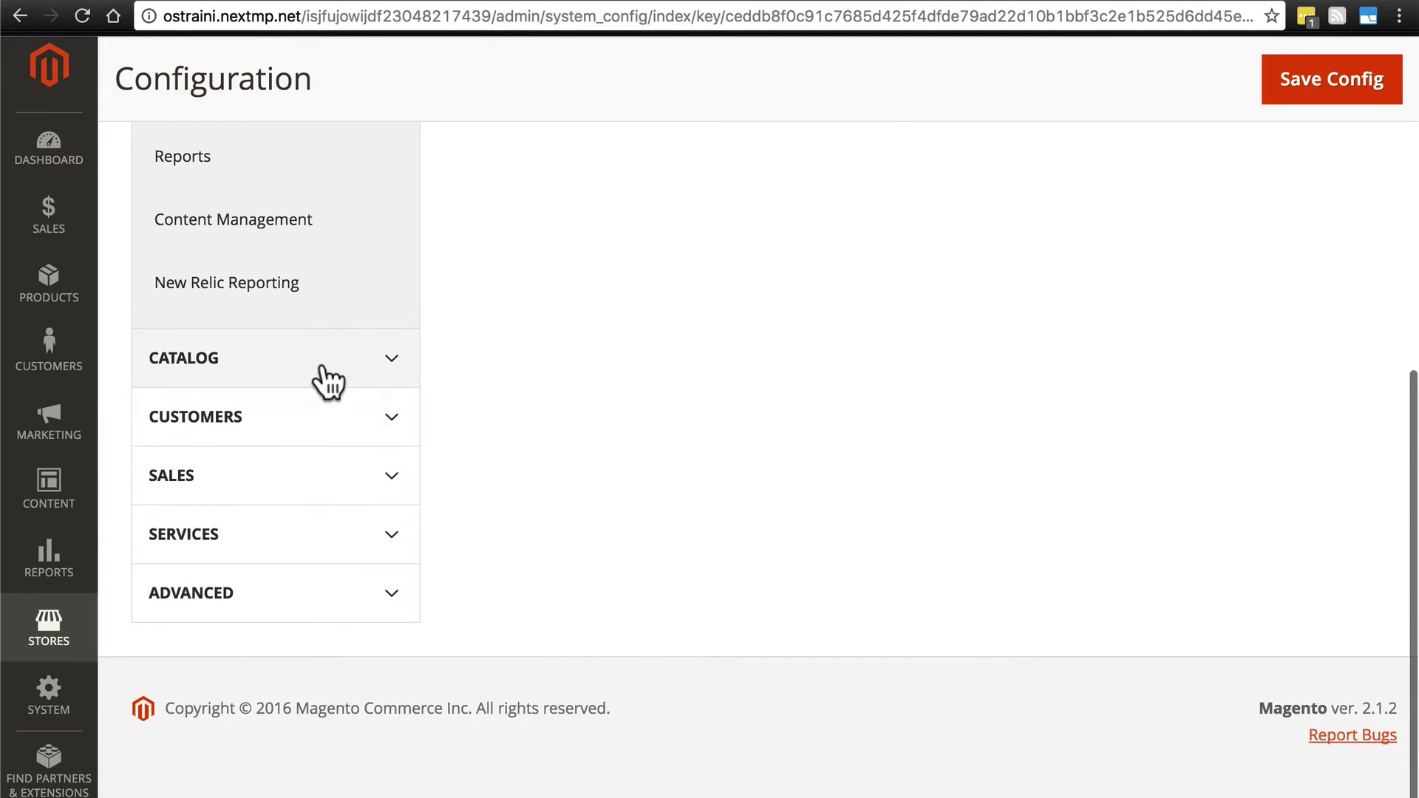
scroll(327, 382, "up", 5)
scroll(327, 382, "up", 4)
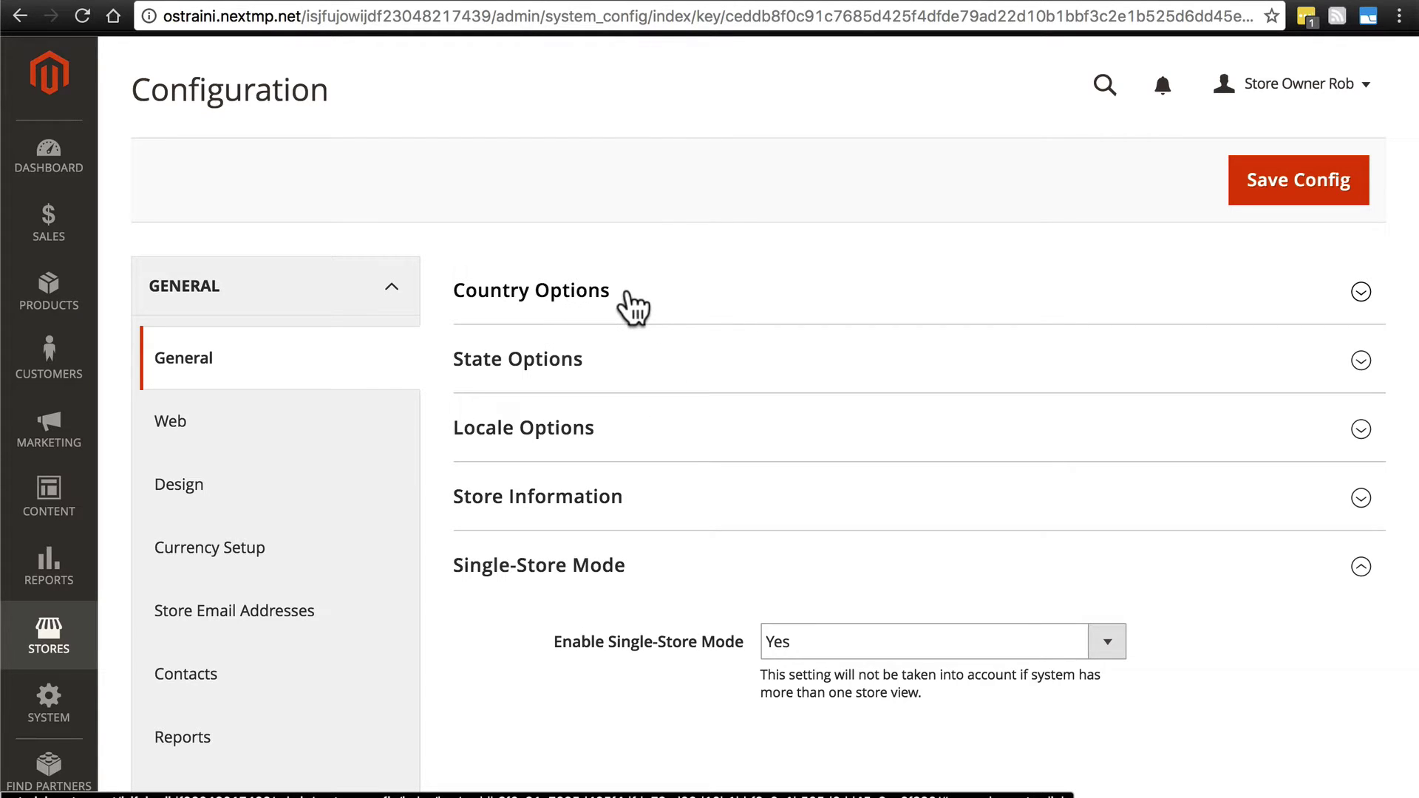
Expand Country Options to show Default Country United States and Allow Countries on system values.
left_click(688, 311)
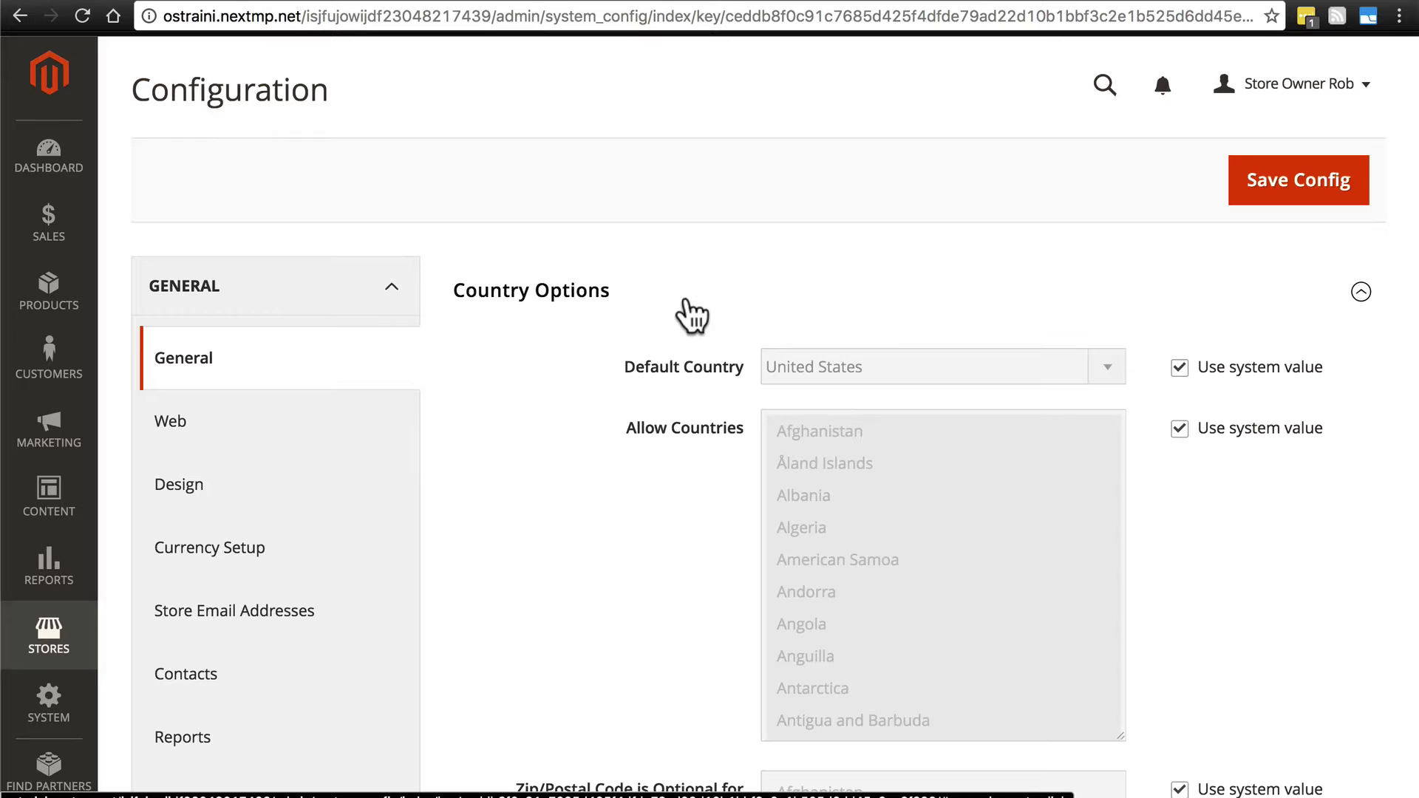
scroll(538, 402, "down", 1)
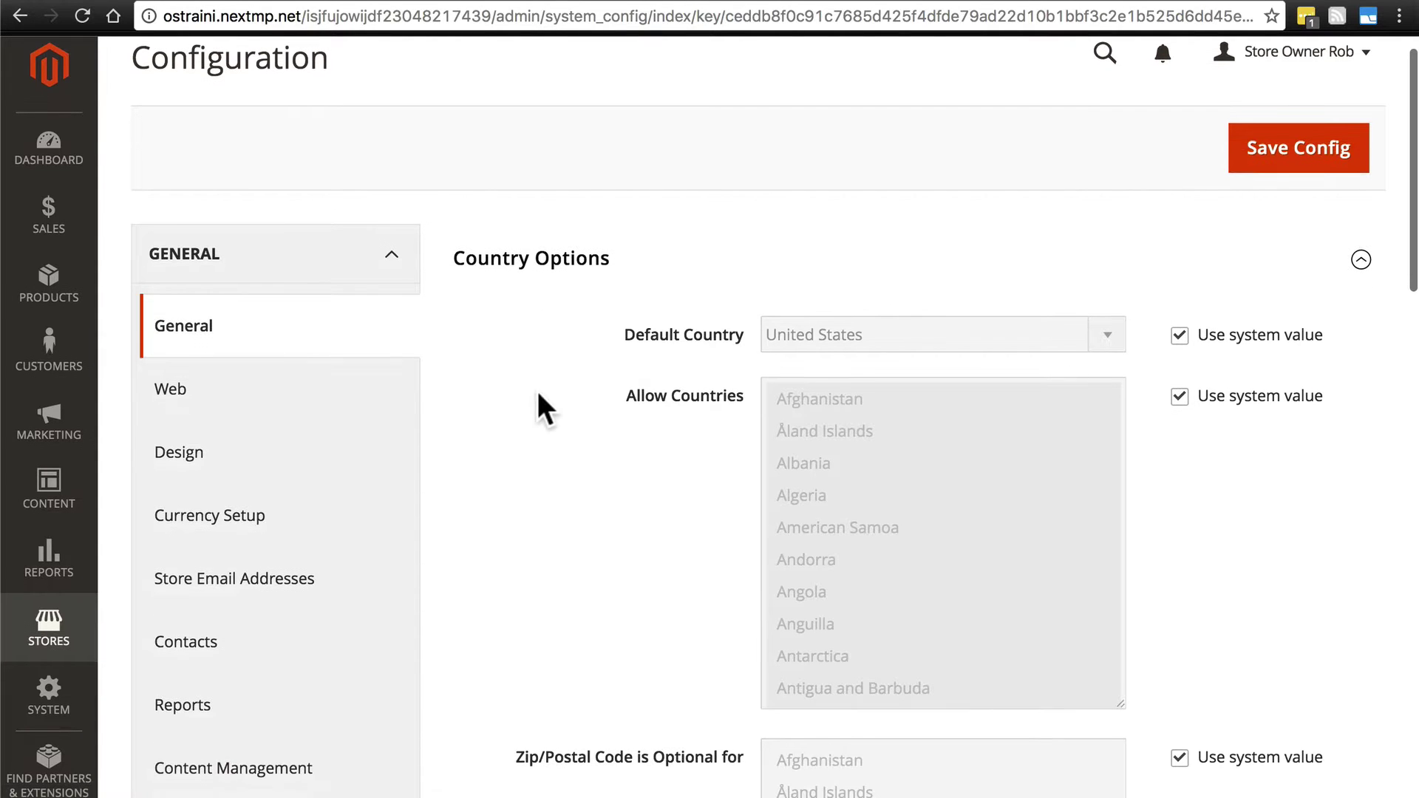
scroll(689, 402, "down", 10)
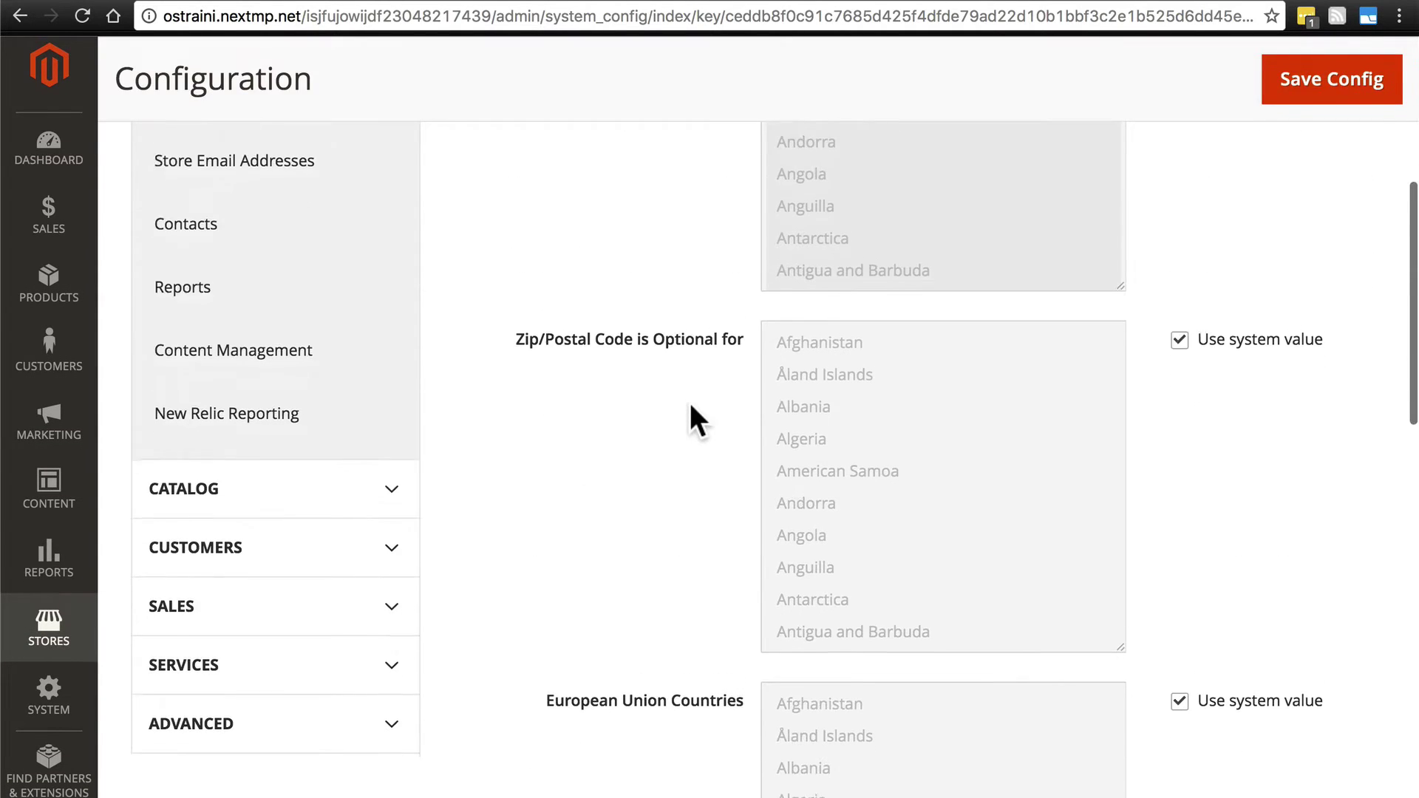
scroll(691, 388, "down", 6)
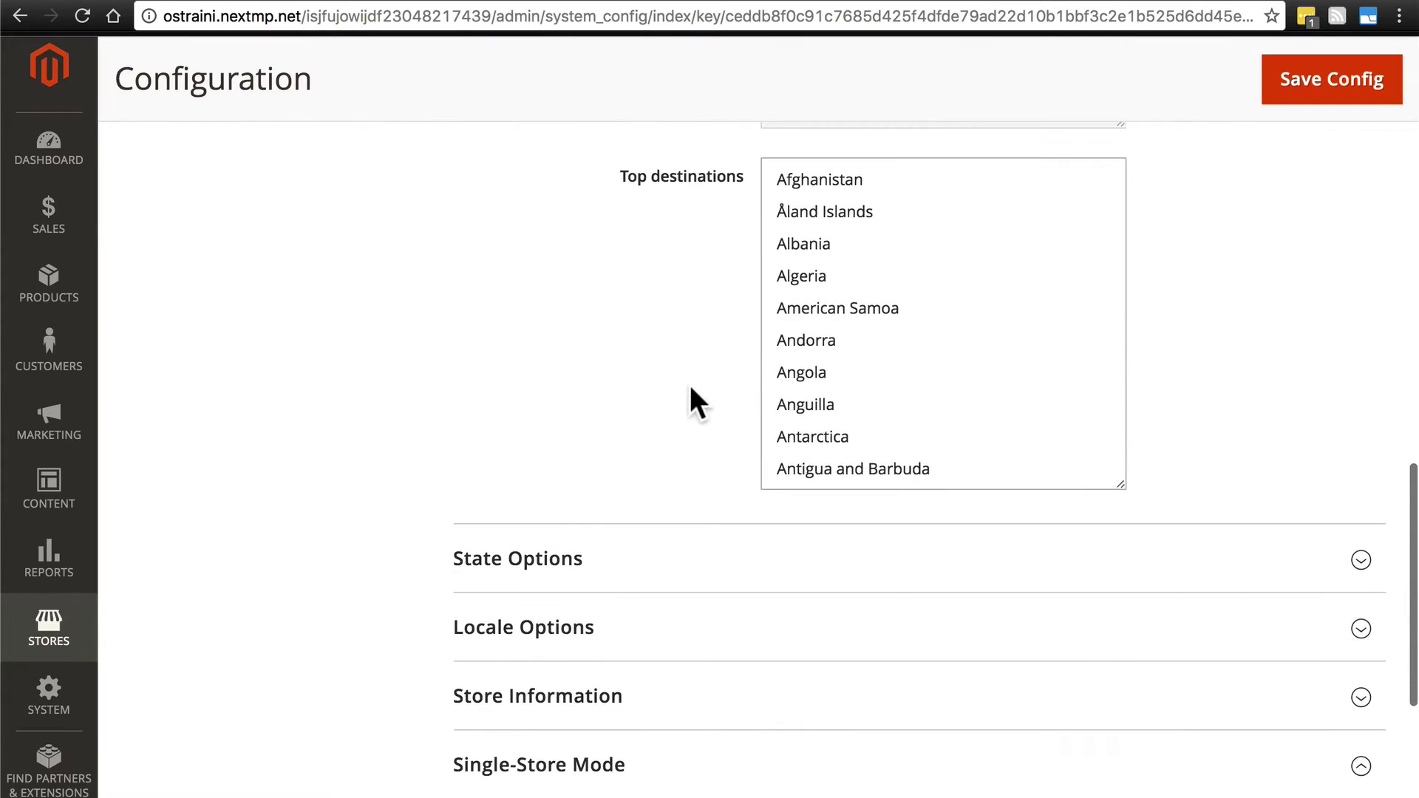
scroll(691, 388, "up", 12)
scroll(690, 384, "up", 5)
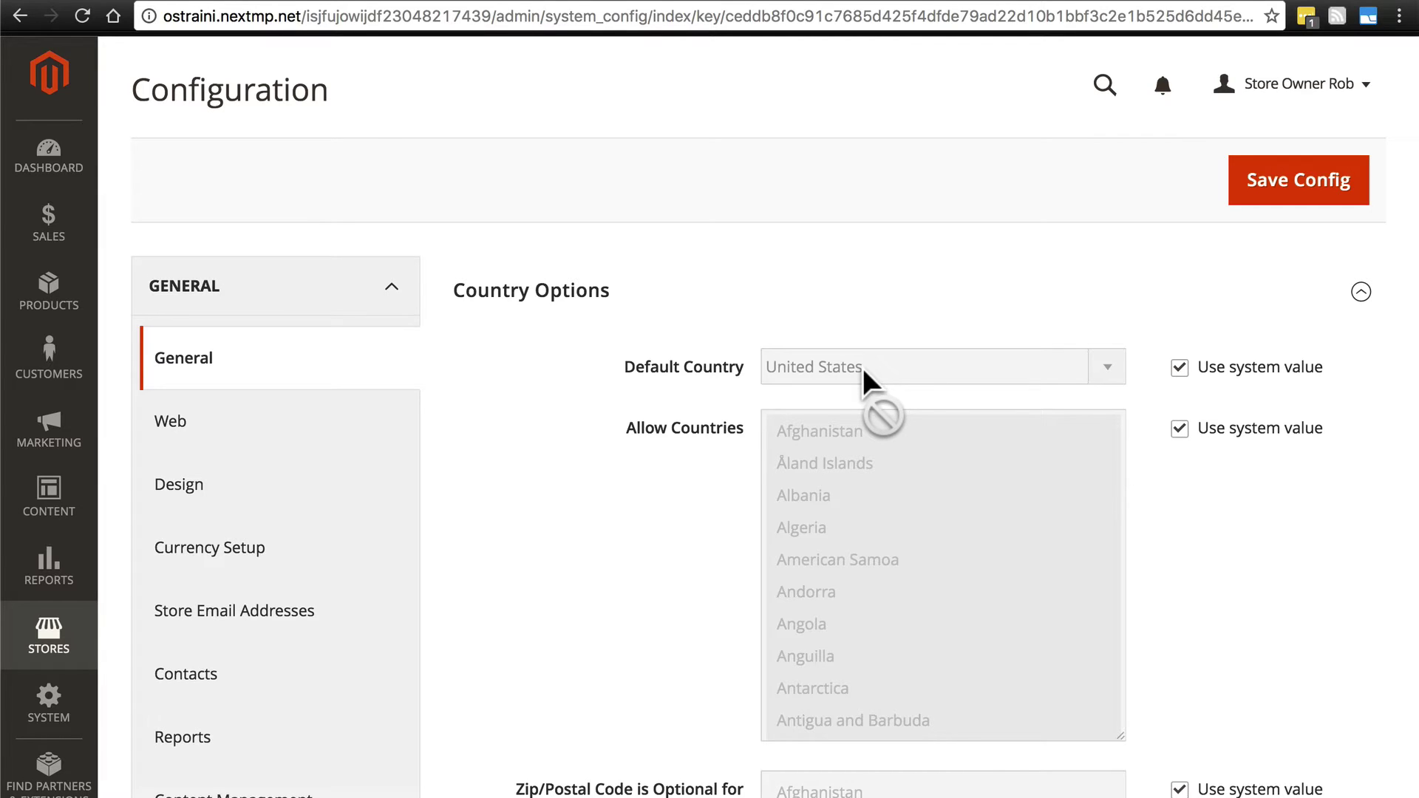
left_click(1180, 370)
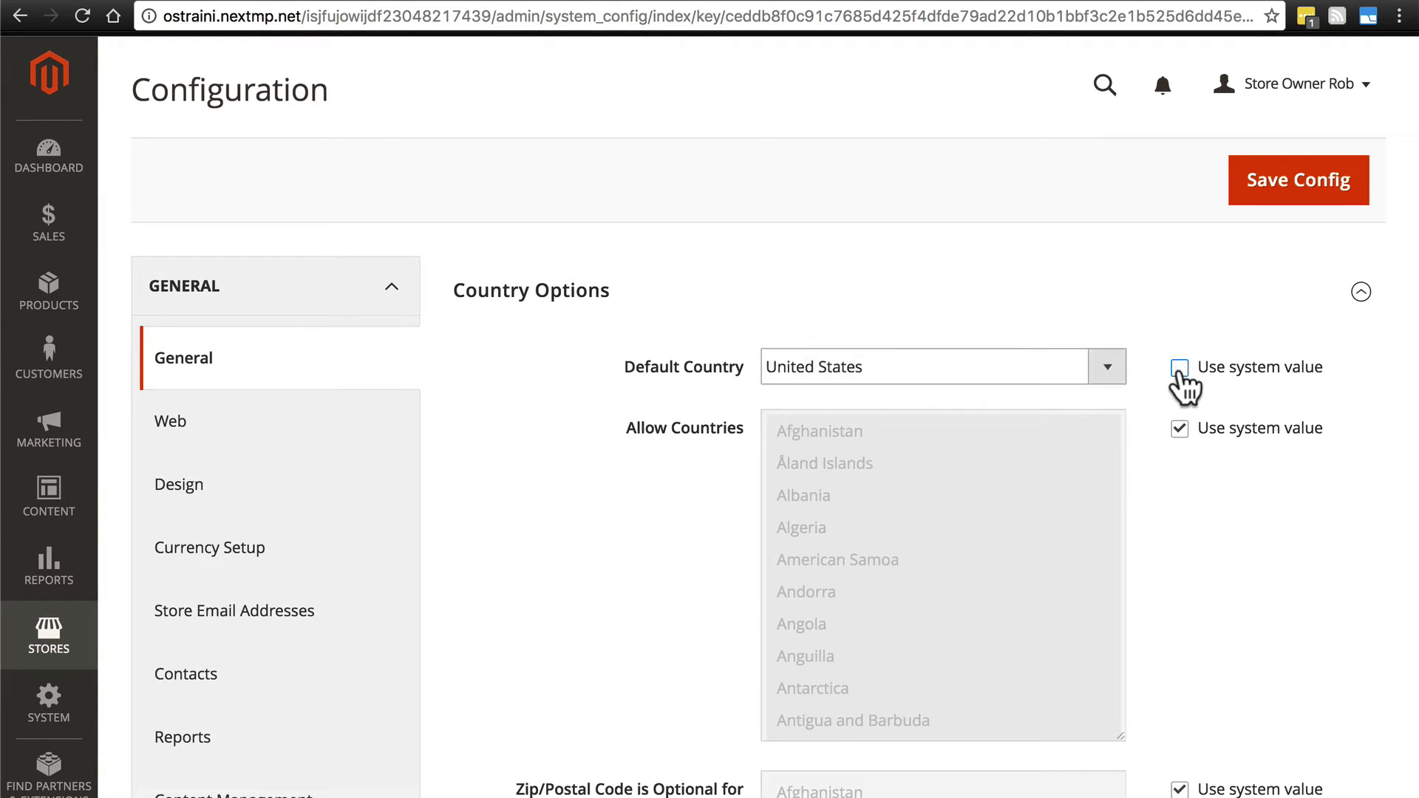
left_click(1113, 367)
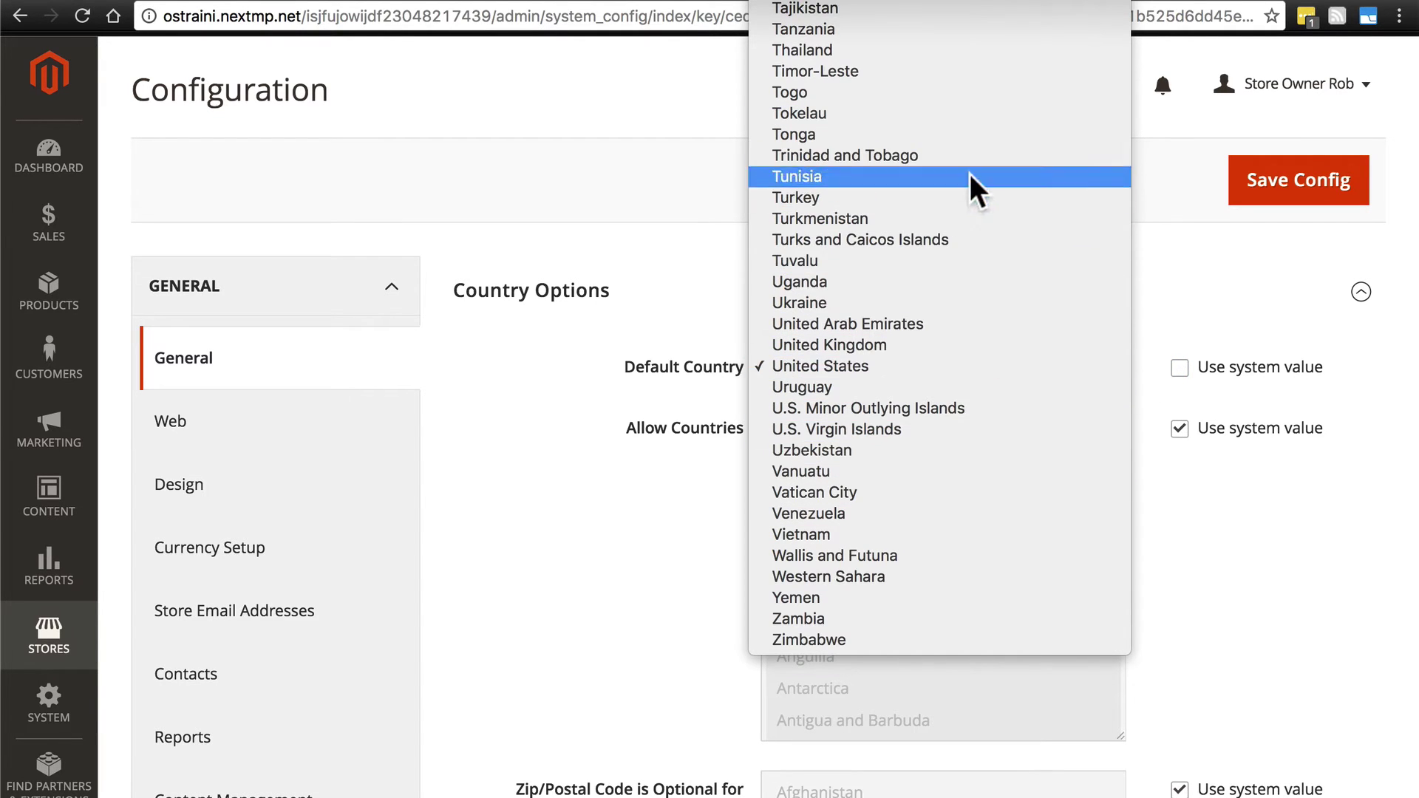
left_click(865, 365)
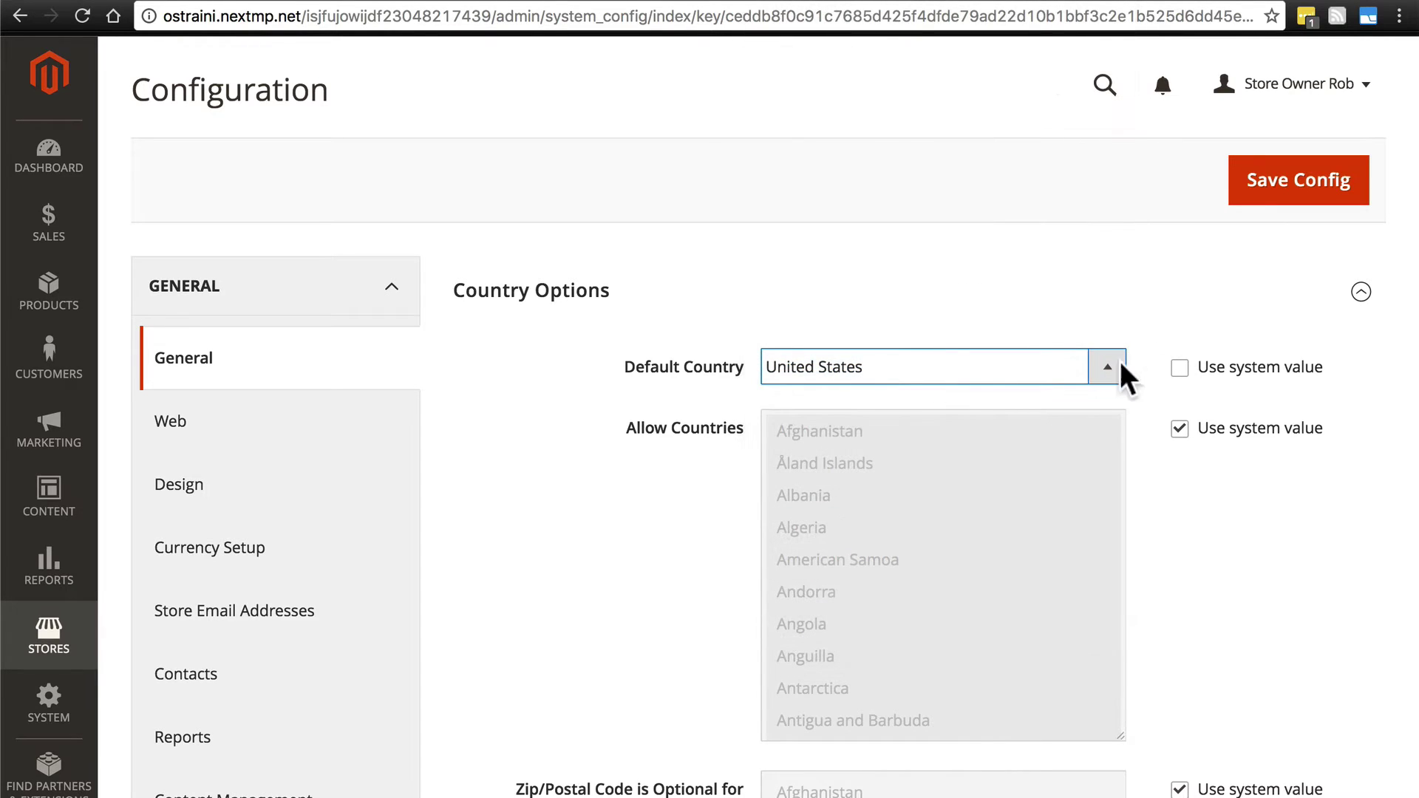
left_click(1180, 369)
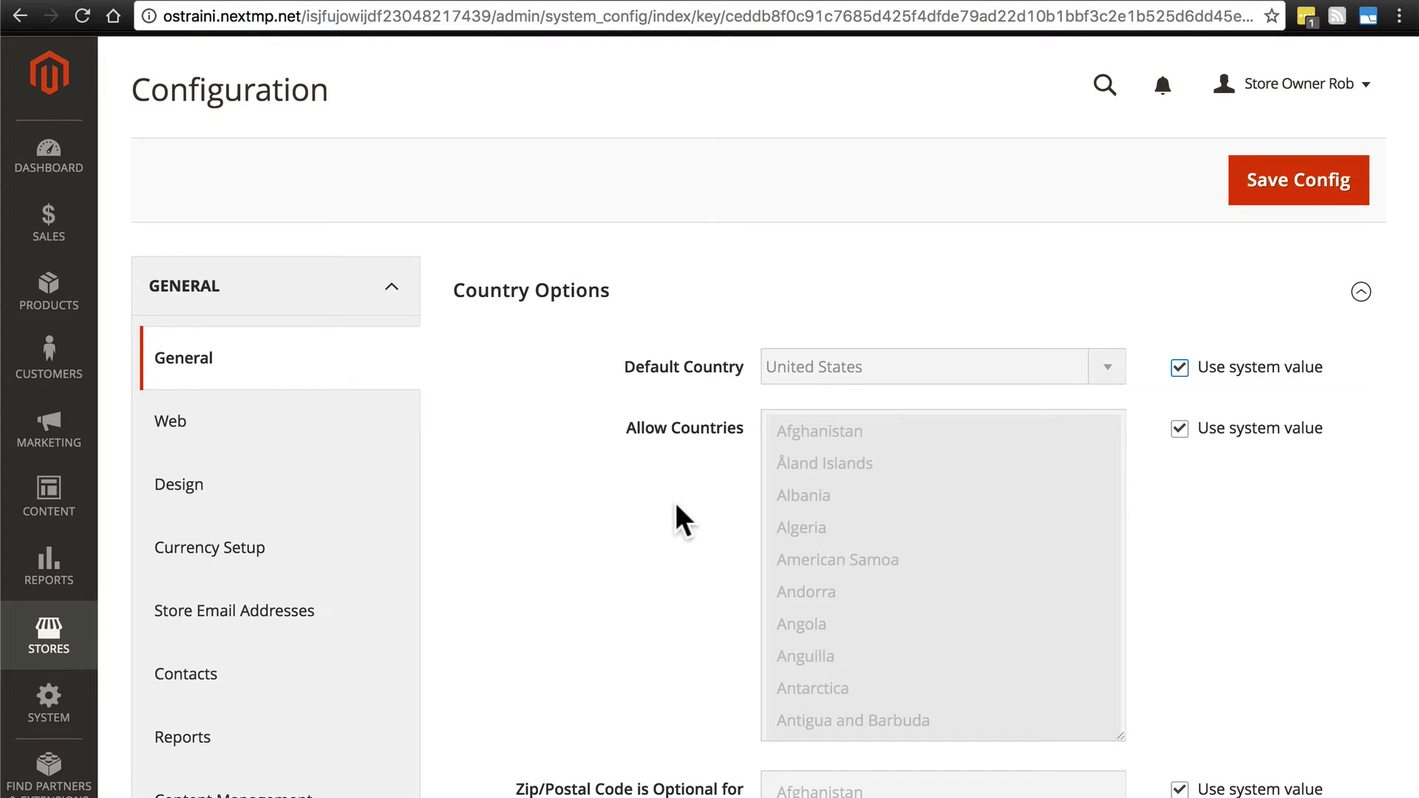
scroll(677, 505, "down", 1)
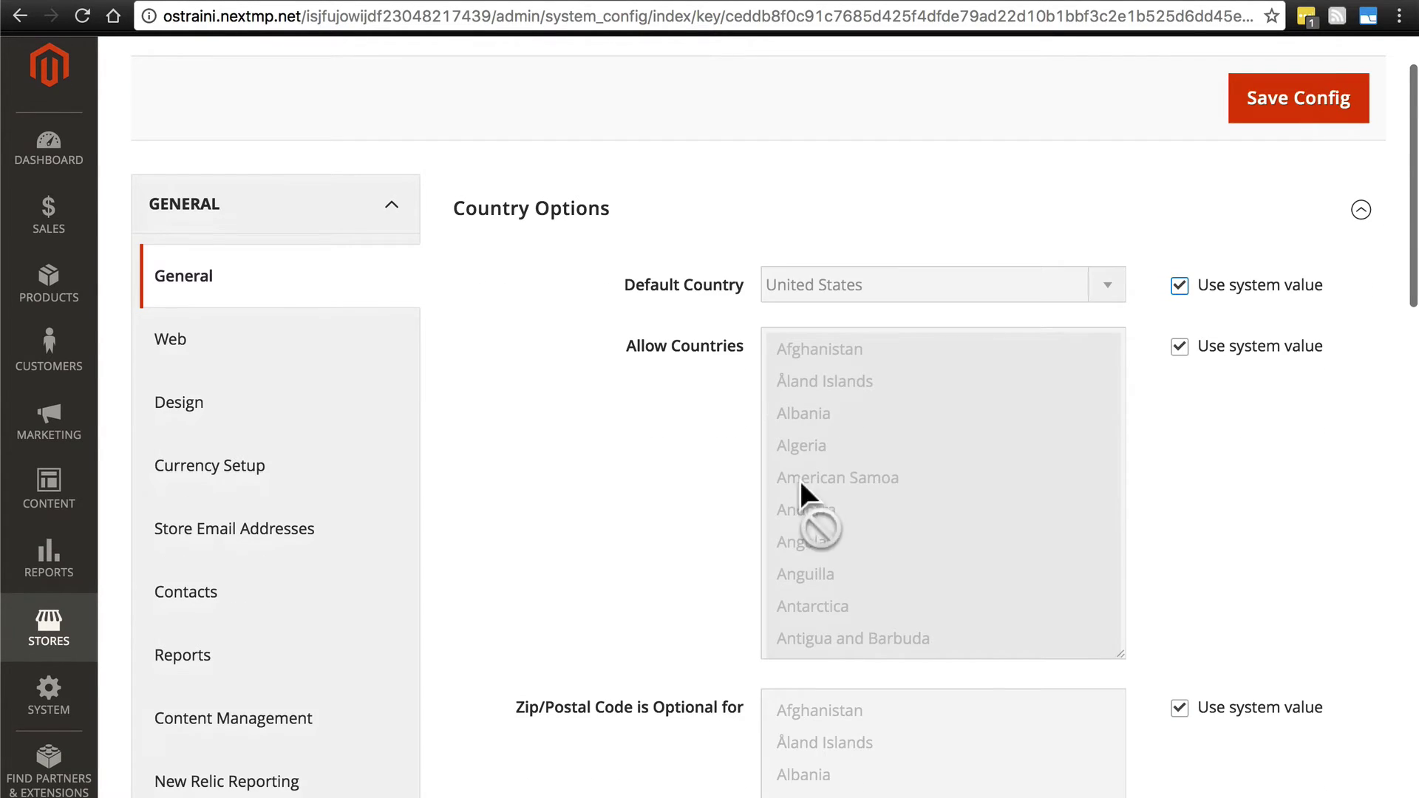
scroll(964, 370, "down", 7)
scroll(964, 370, "down", 20)
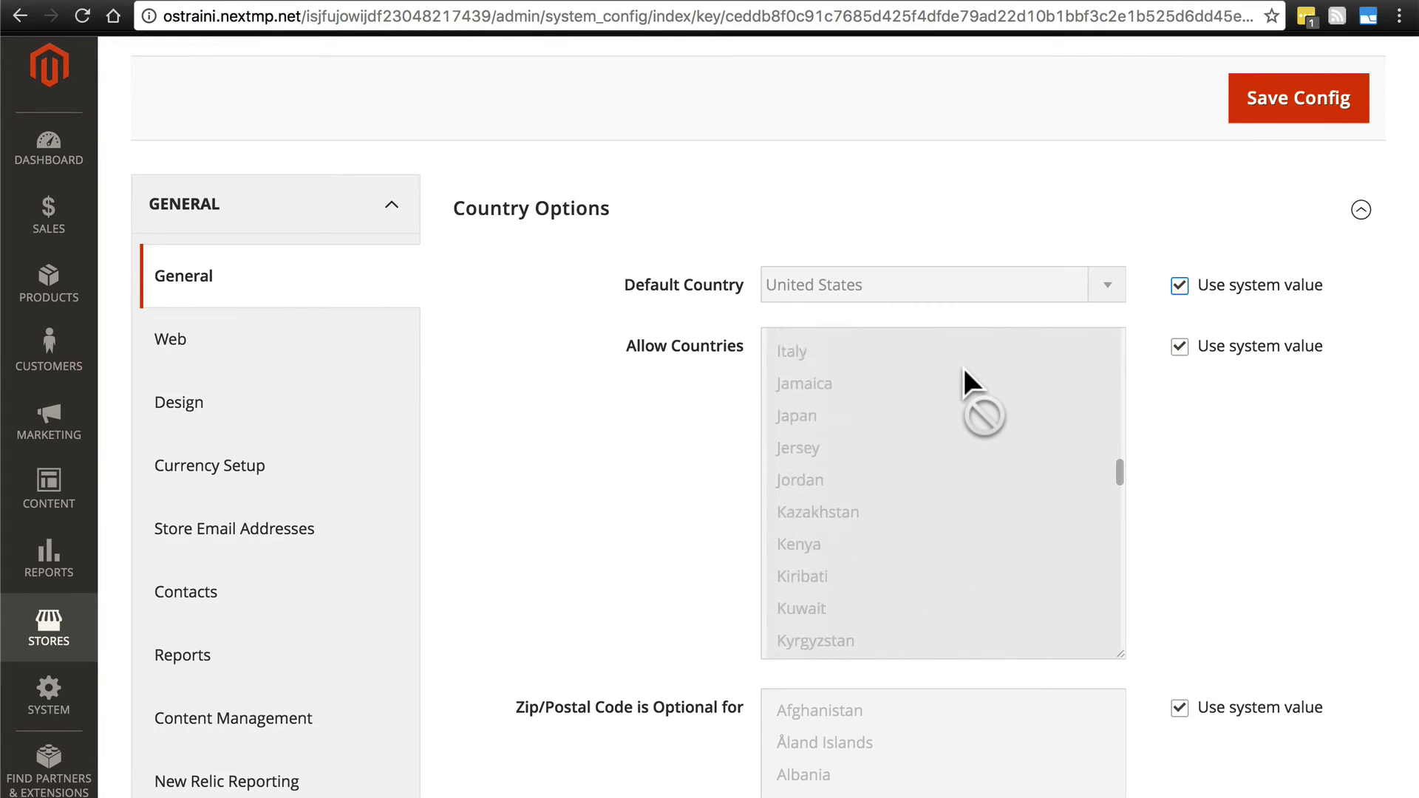
scroll(962, 365, "down", 5)
scroll(962, 365, "up", 20)
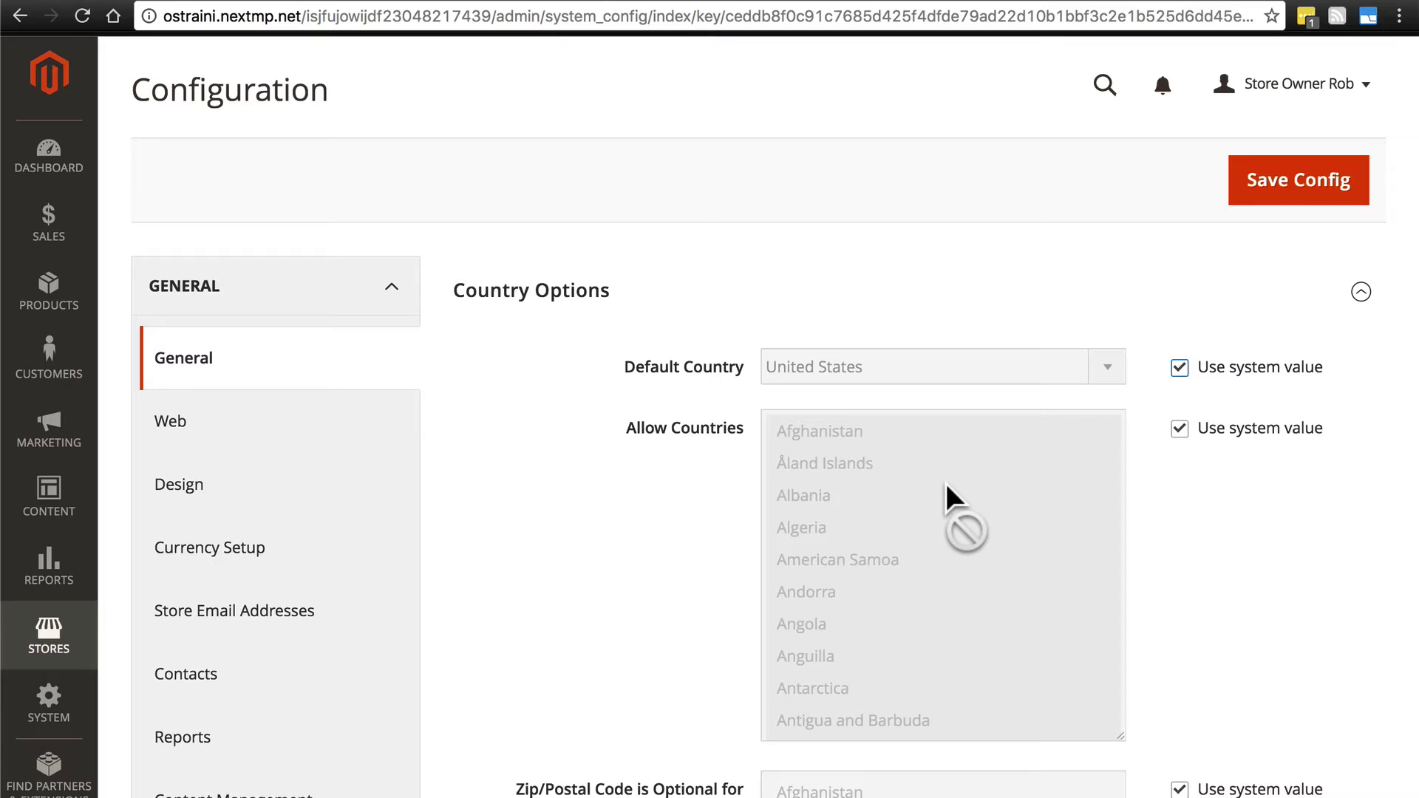
Untick Use system value next to Allow Countries so its list becomes editable.
left_click(1180, 430)
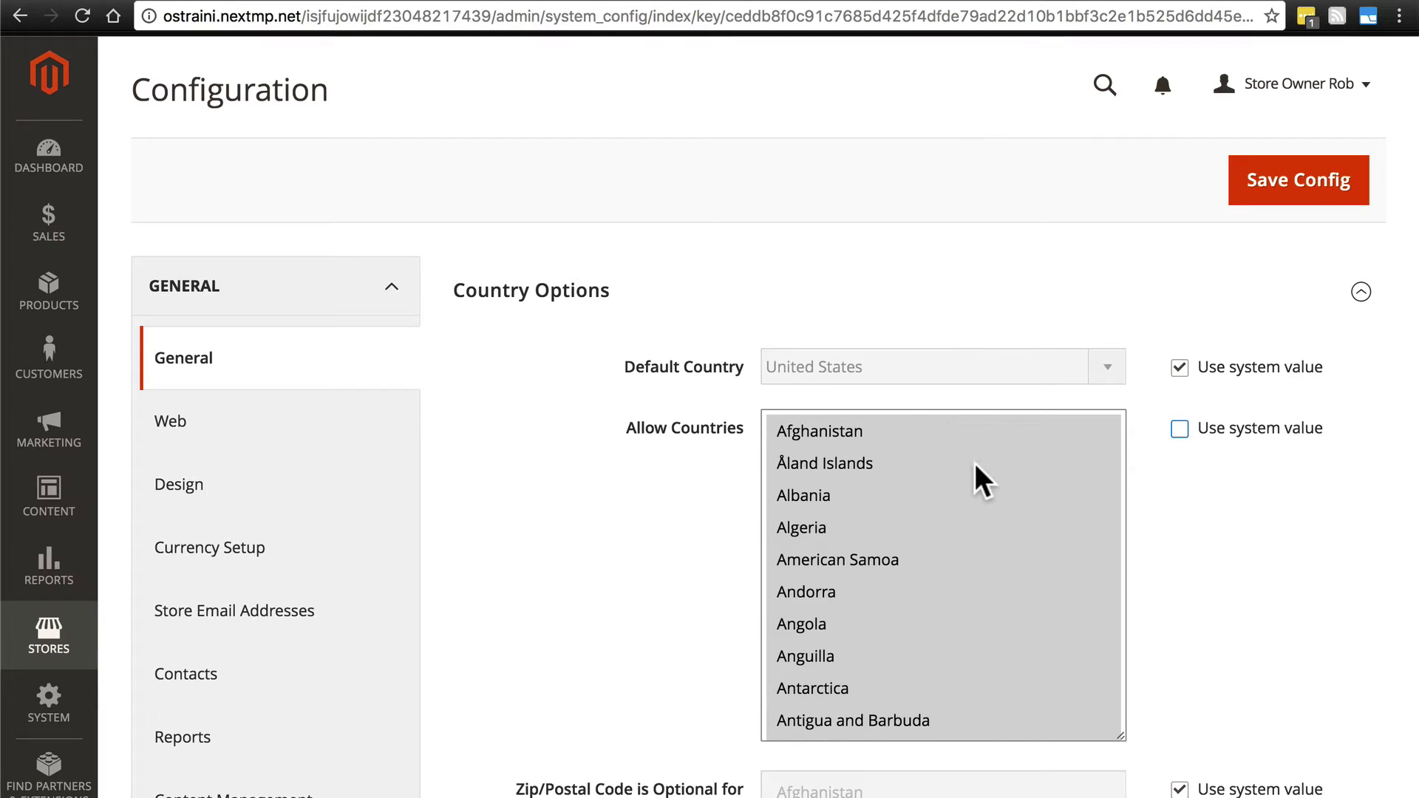
scroll(969, 453, "down", 5)
scroll(969, 454, "up", 5)
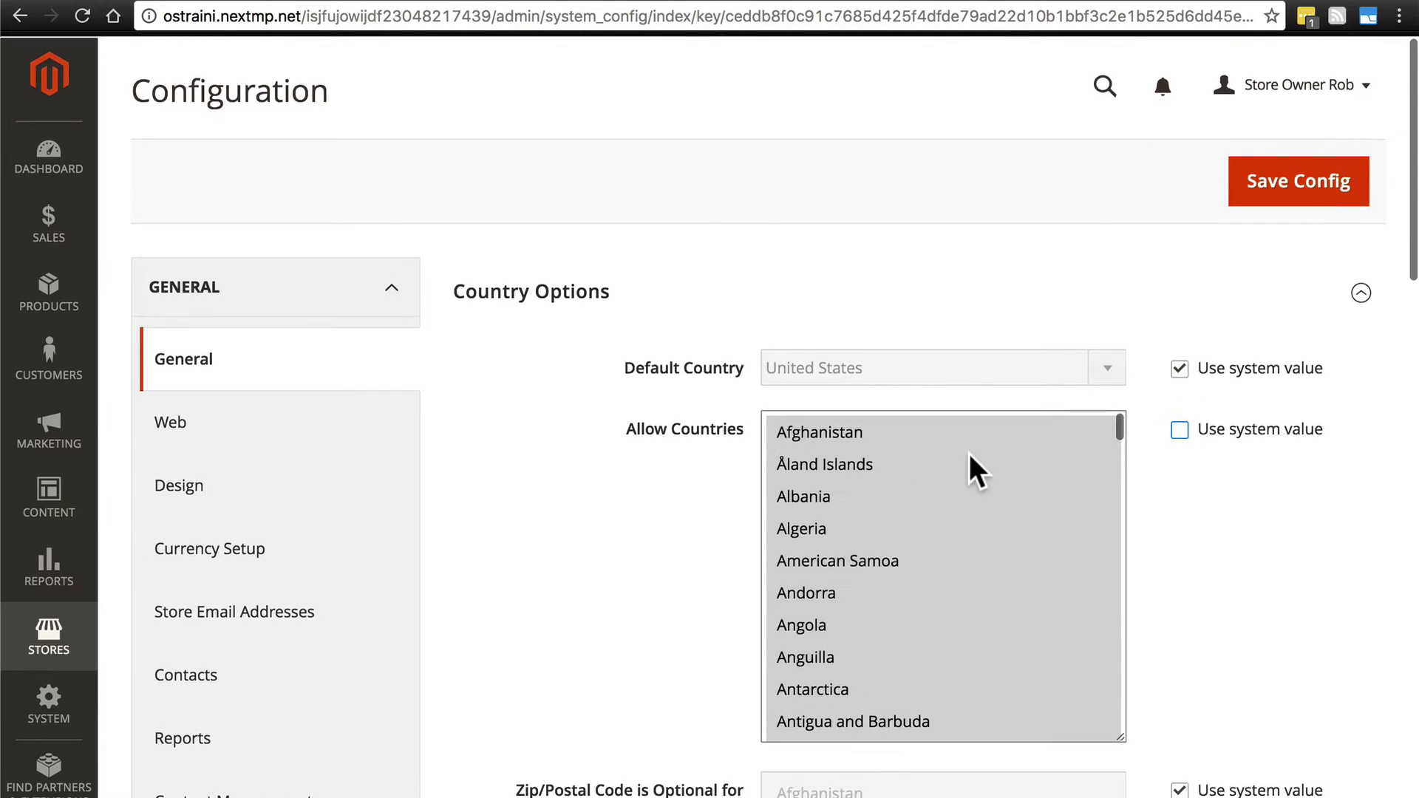
Try selecting Anguilla, then Albania, then Afghanistan in the Allow Countries list.
left_click(918, 662)
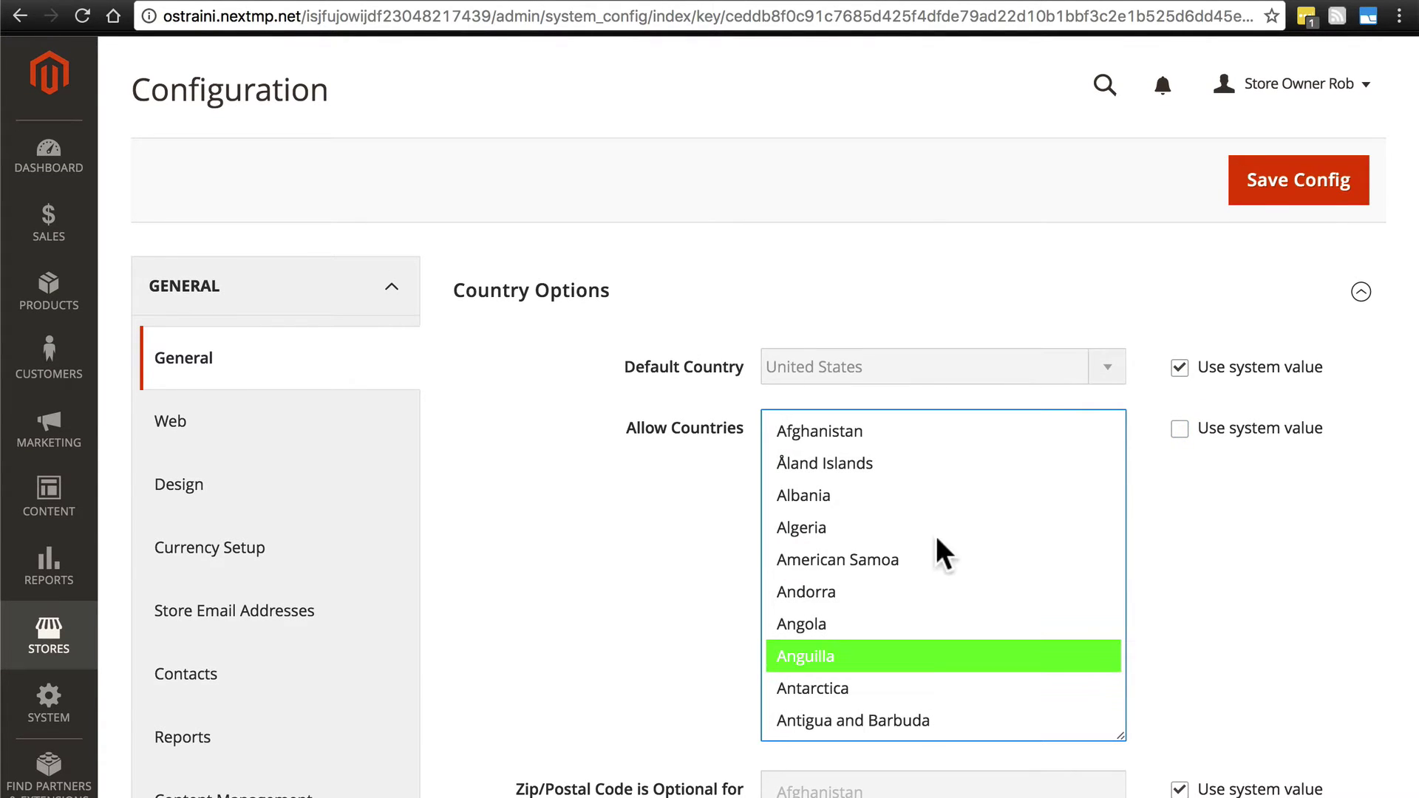
left_click(952, 494)
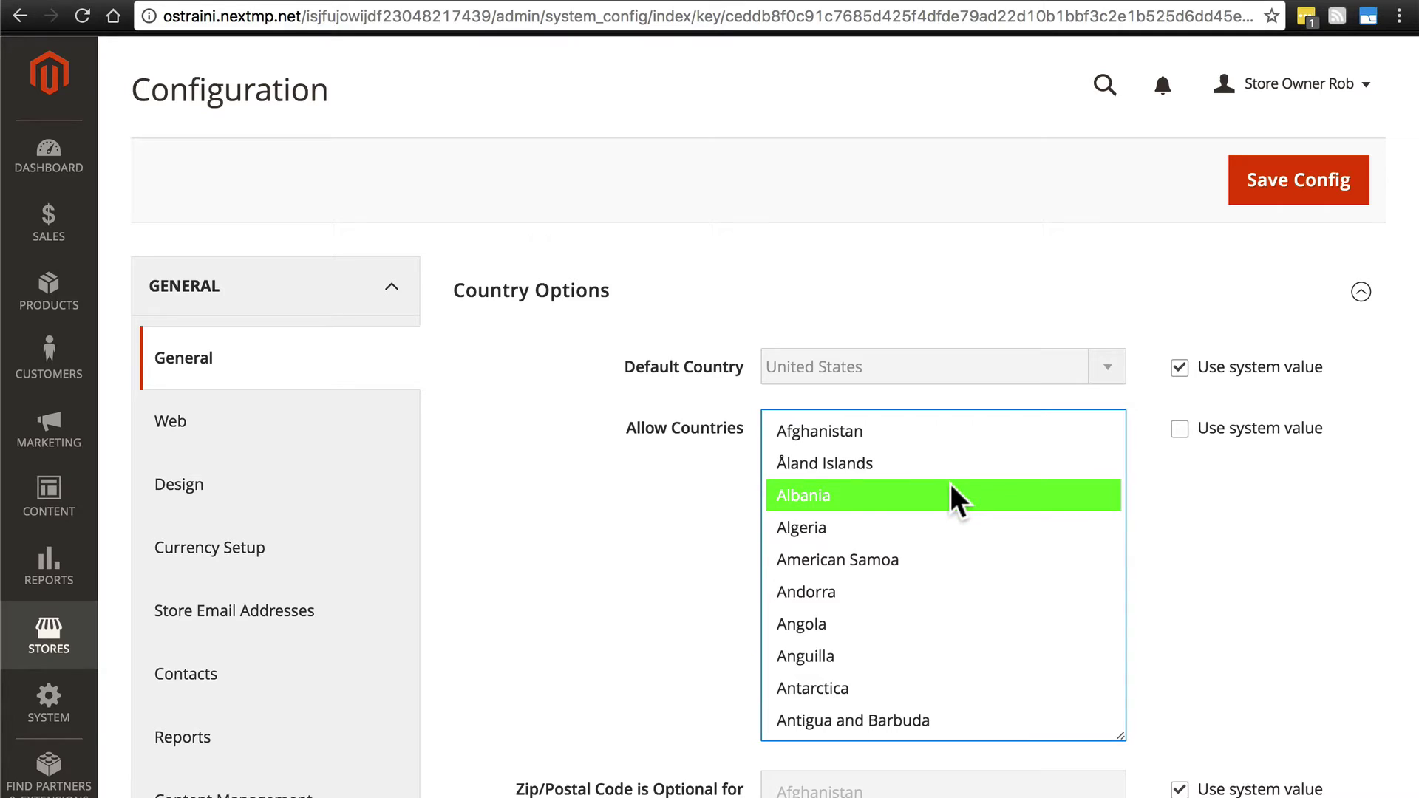
left_click(941, 428)
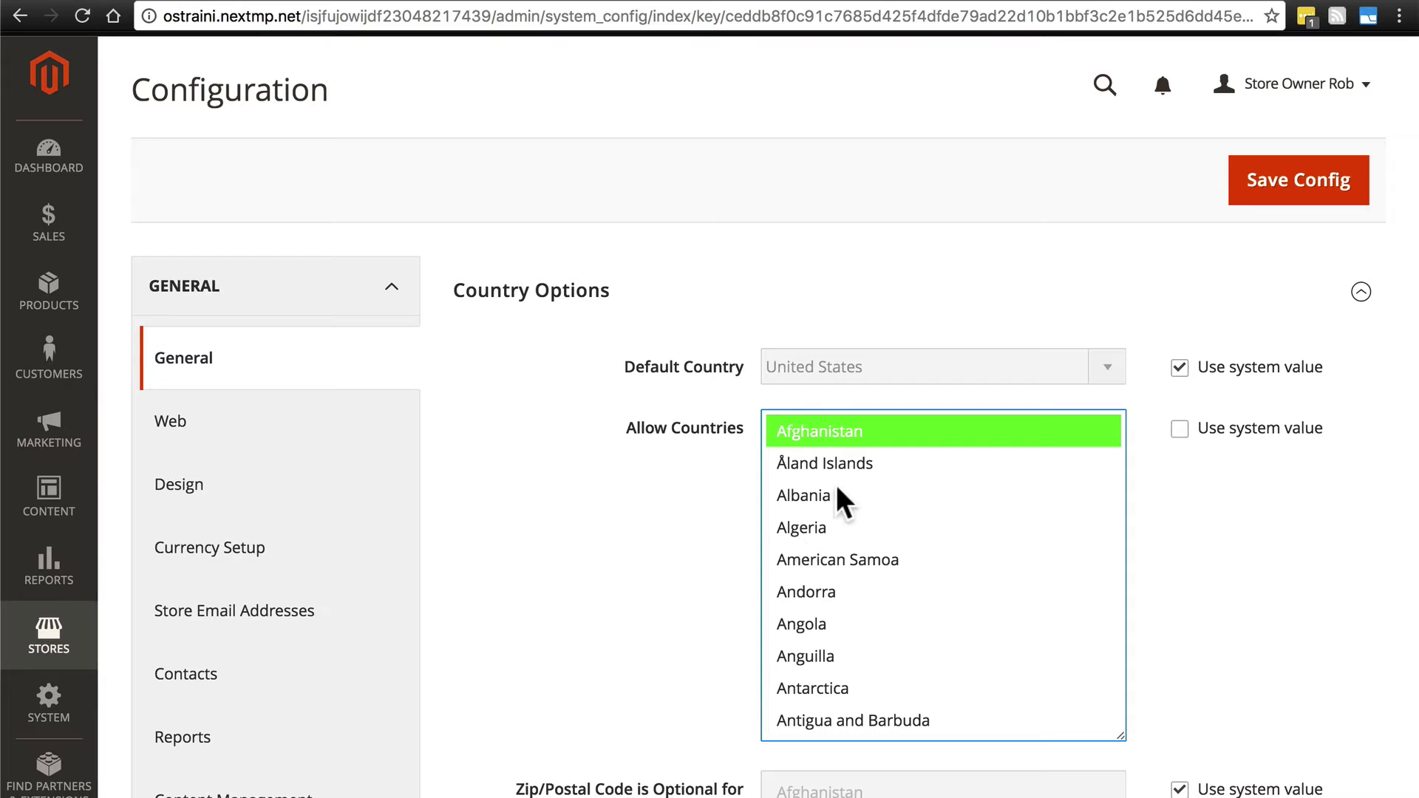
scroll(961, 451, "down", 12)
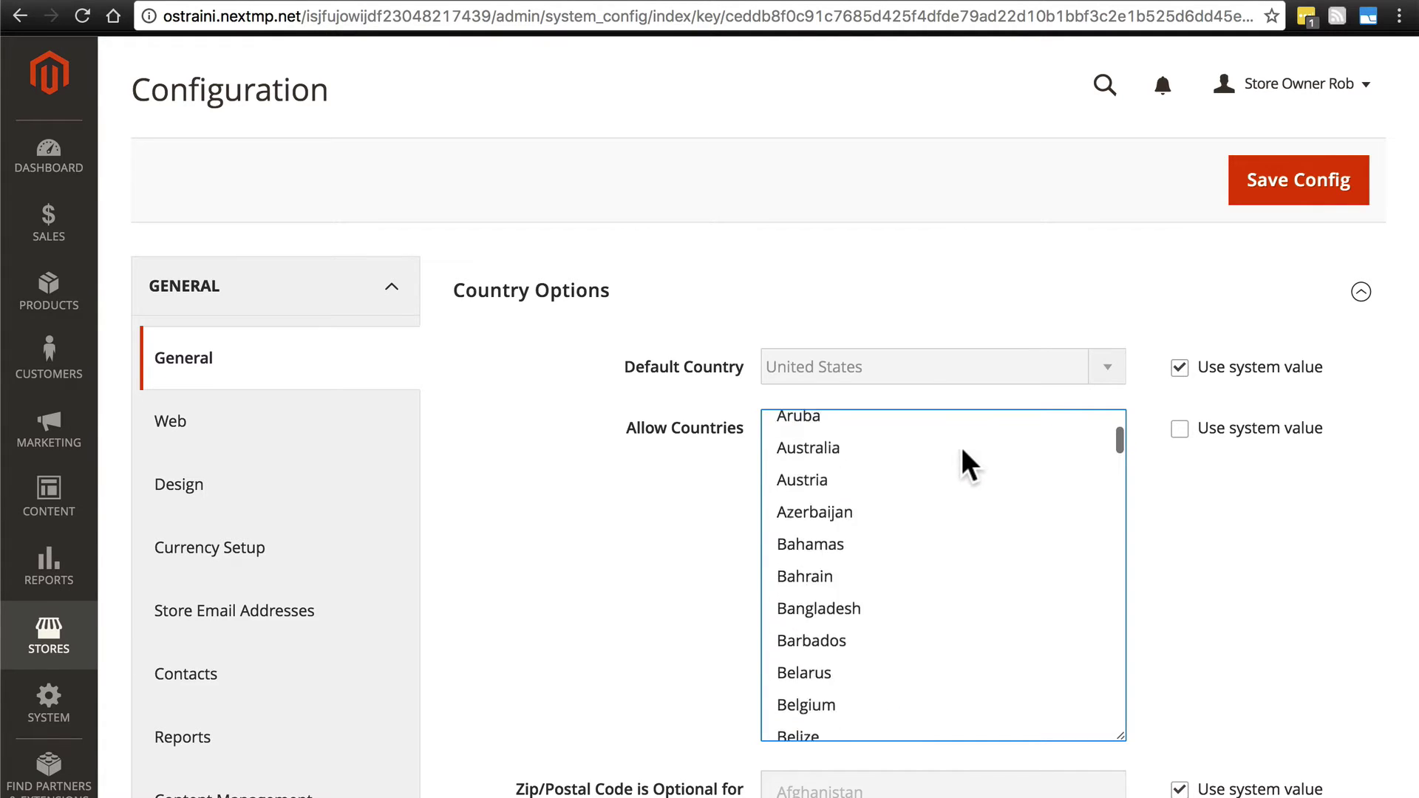
scroll(962, 451, "up", 10)
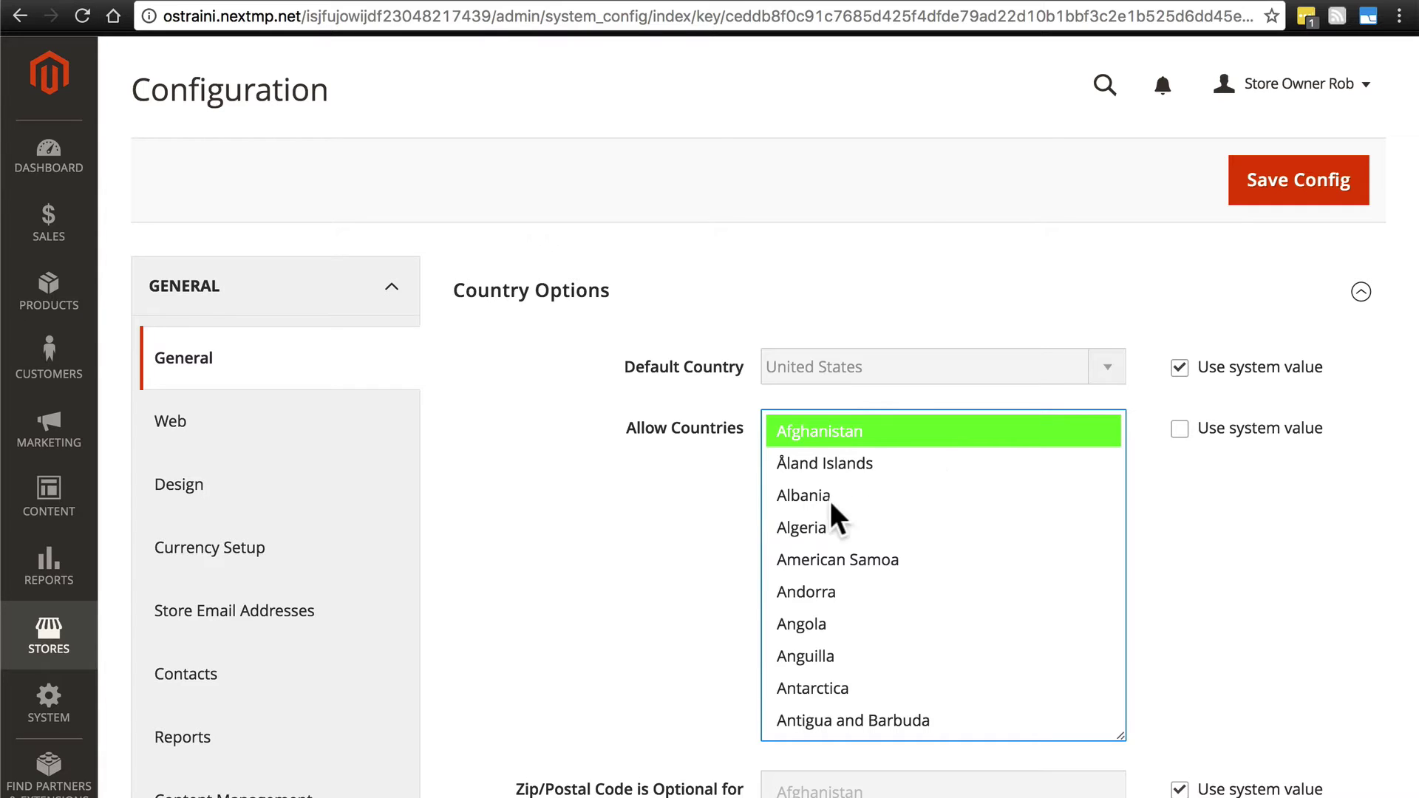
scroll(946, 606, "down", 10)
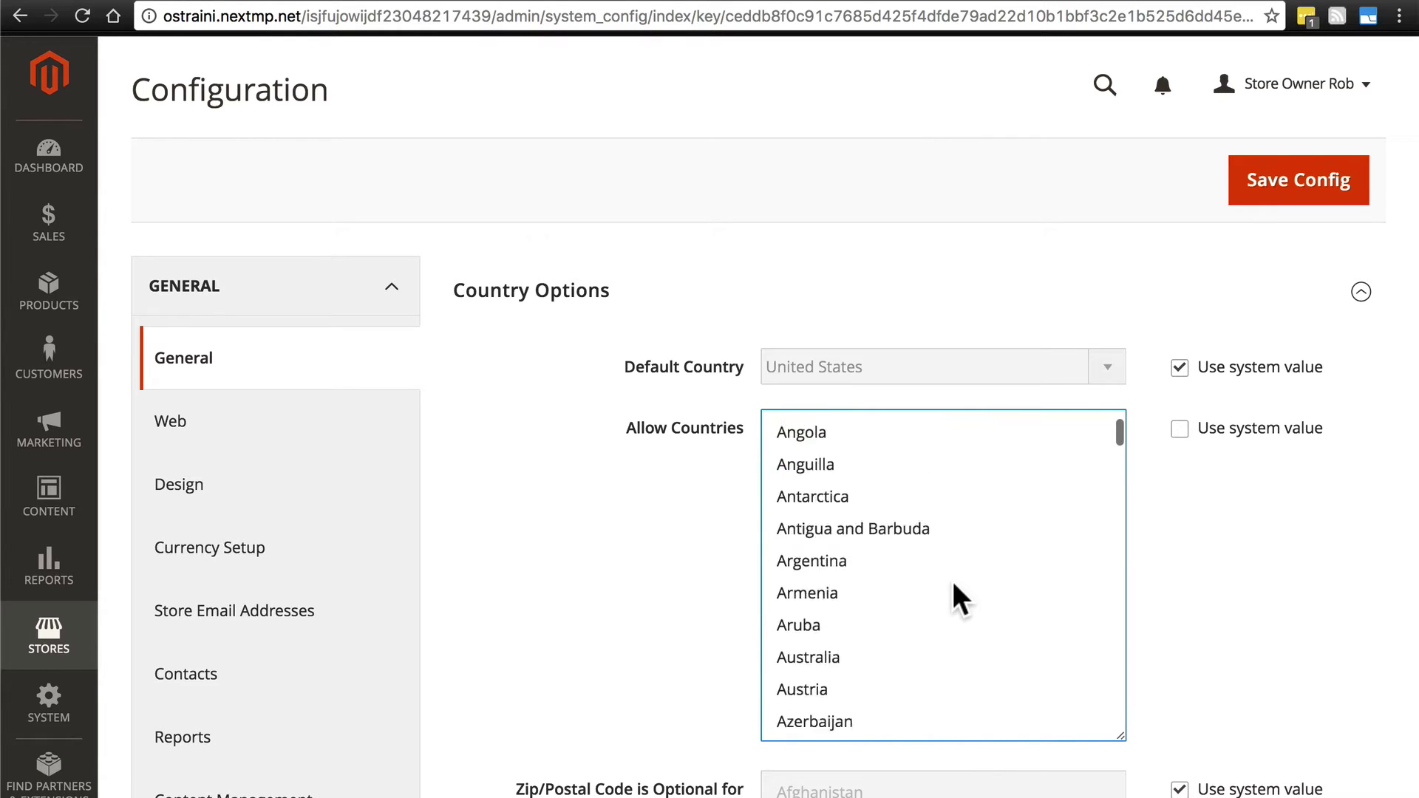
scroll(953, 583, "up", 12)
scroll(893, 735, "down", 1)
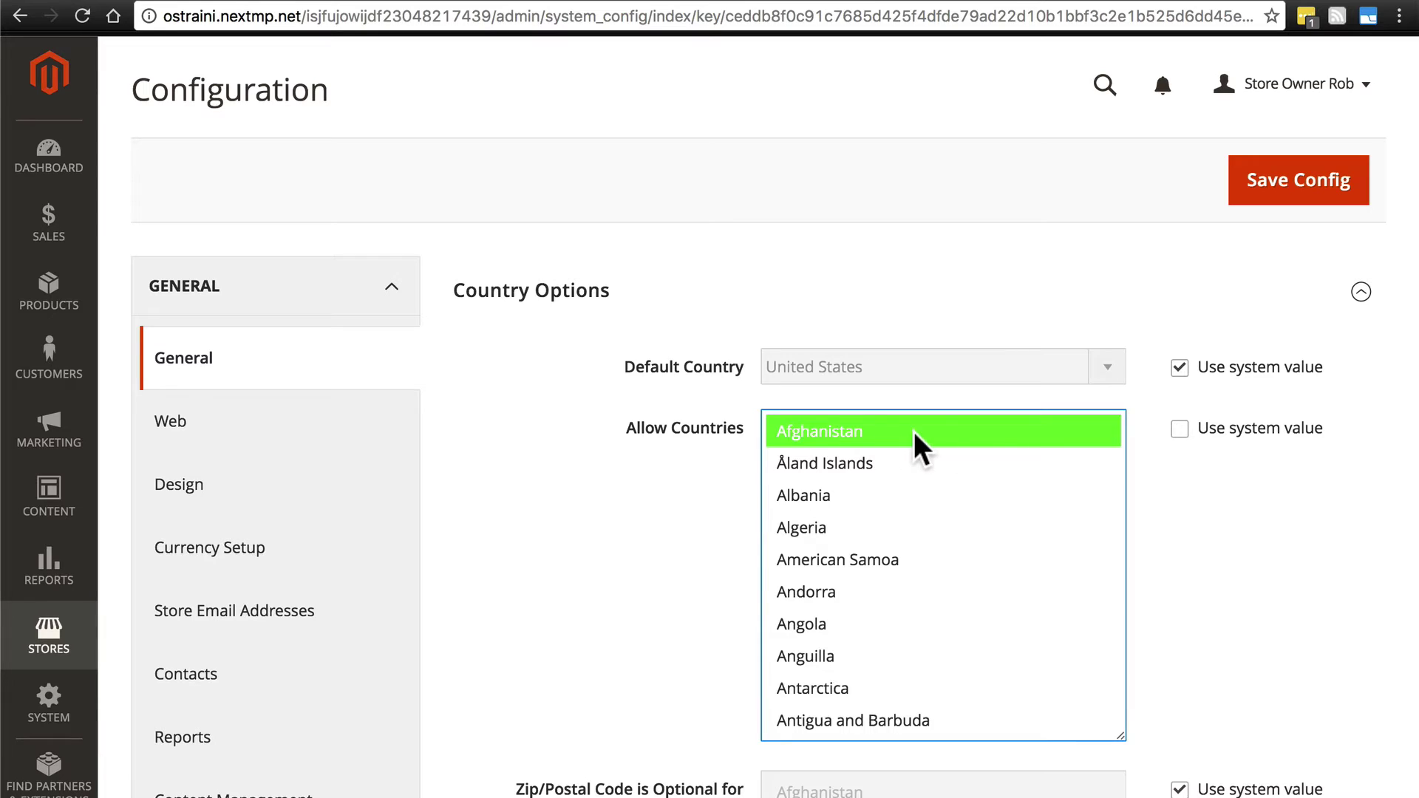
Select Afghanistan through Antarctica, reduce to Afghanistan, then add Algeria, Anguilla, Bermuda and Belize.
left_click(912, 689, "shift")
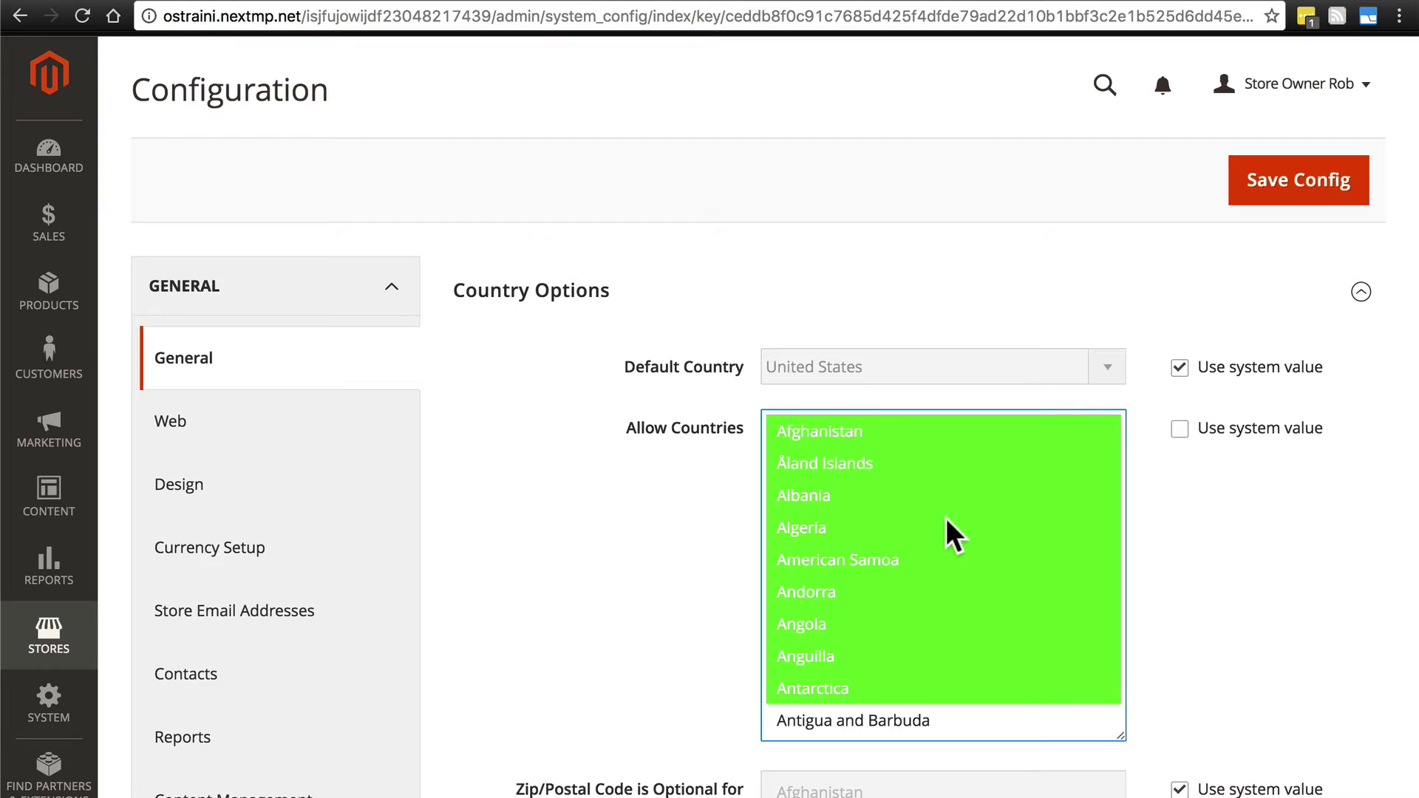
left_click(920, 432)
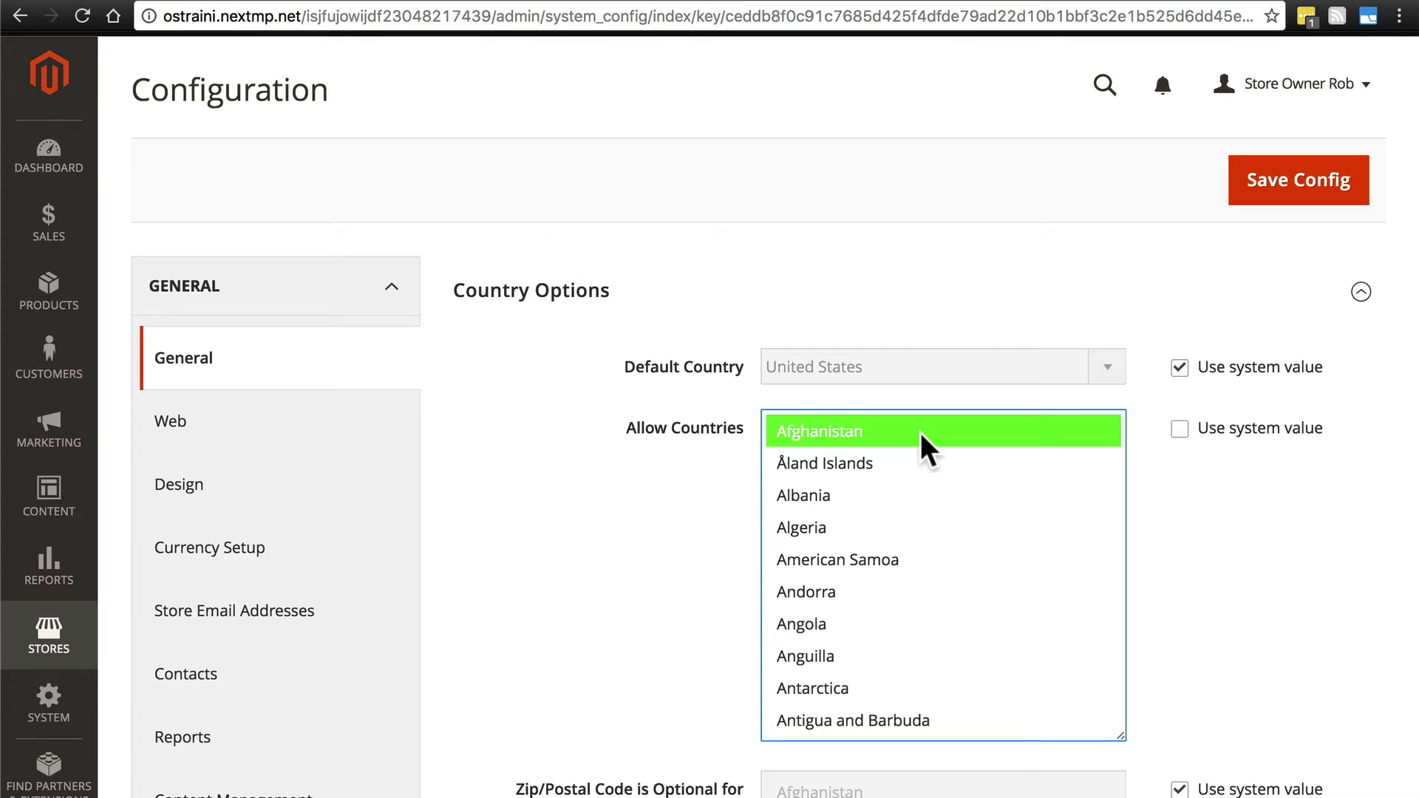
left_click(926, 515, "super")
left_click(929, 645, "super")
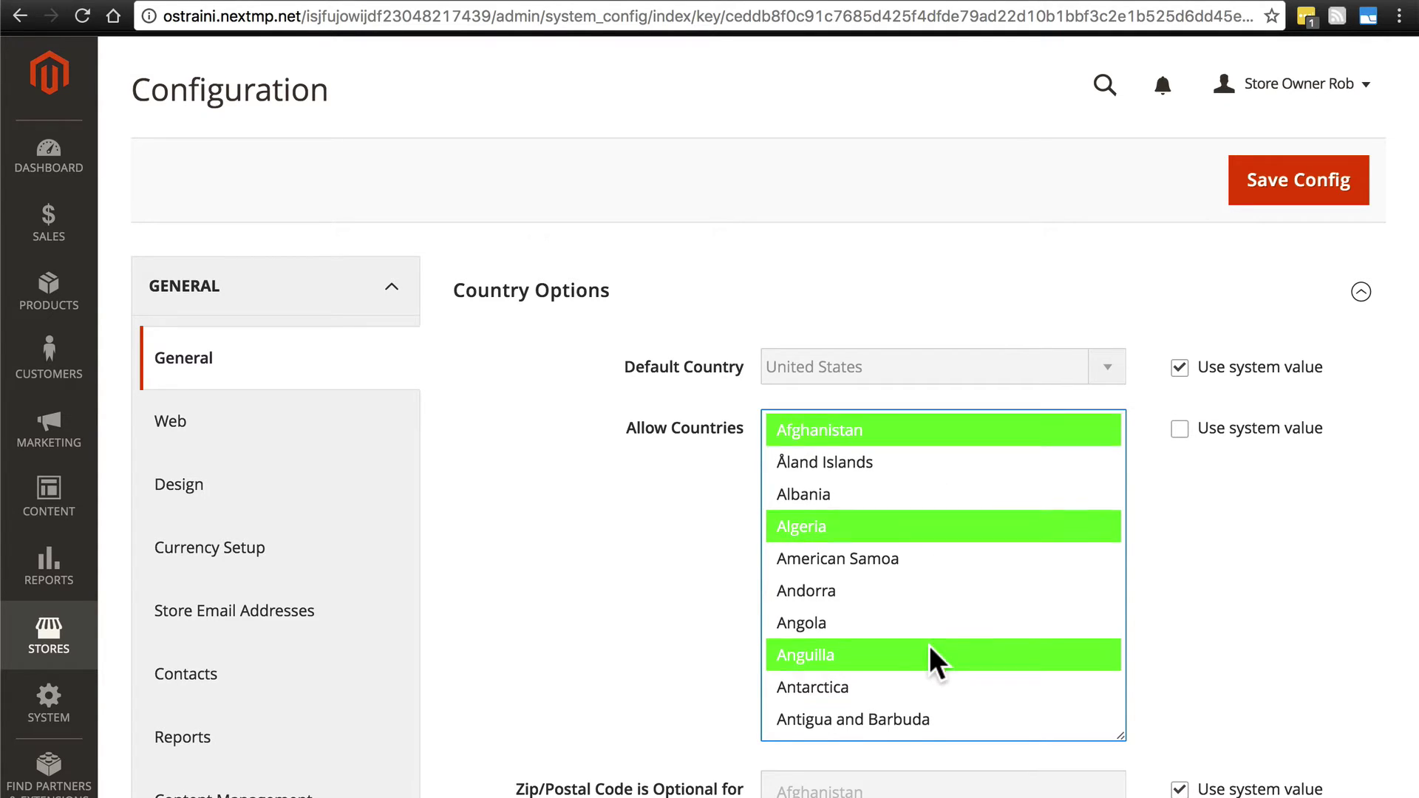
scroll(929, 646, "down", 5)
left_click(929, 645, "super")
scroll(933, 562, "down", 4)
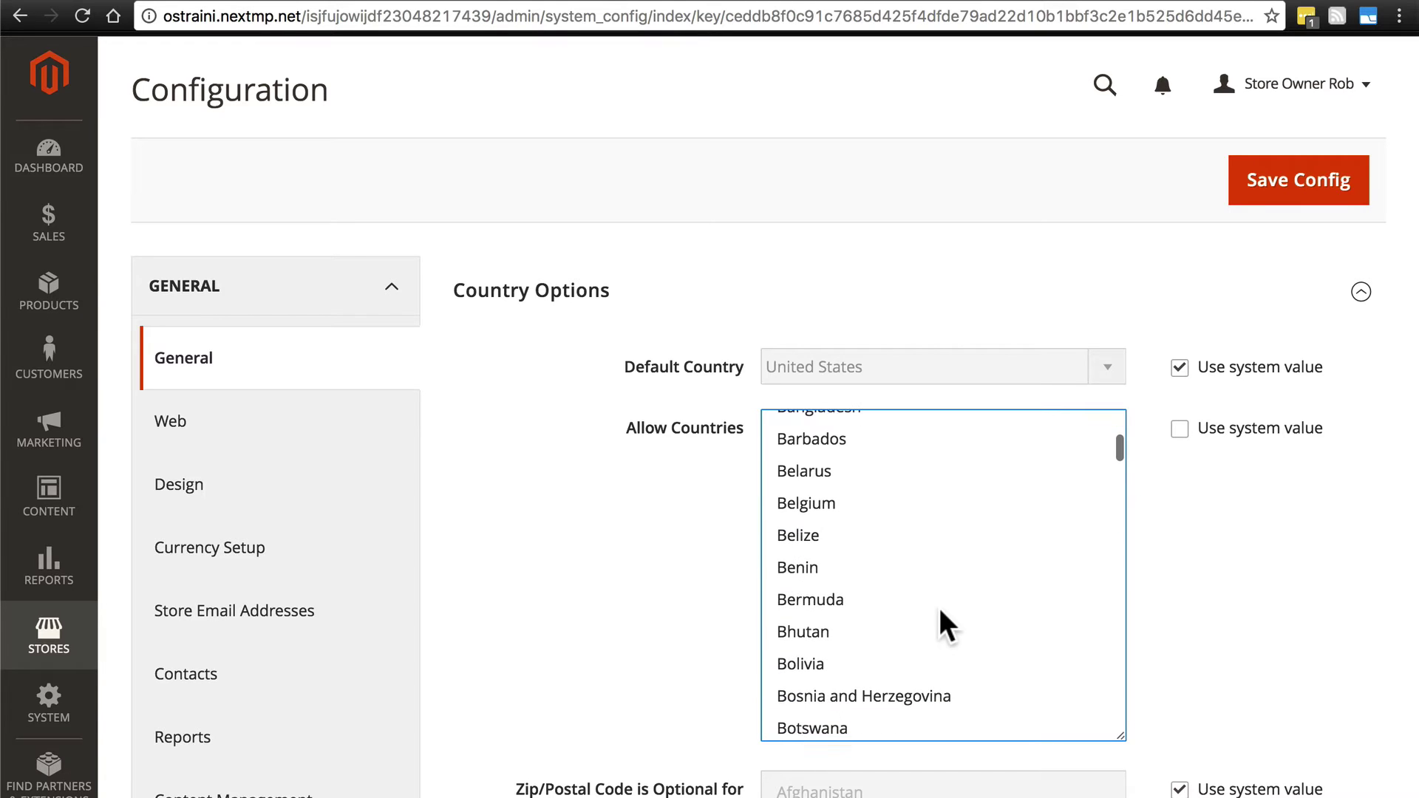
left_click(938, 605, "super")
left_click(953, 532, "super")
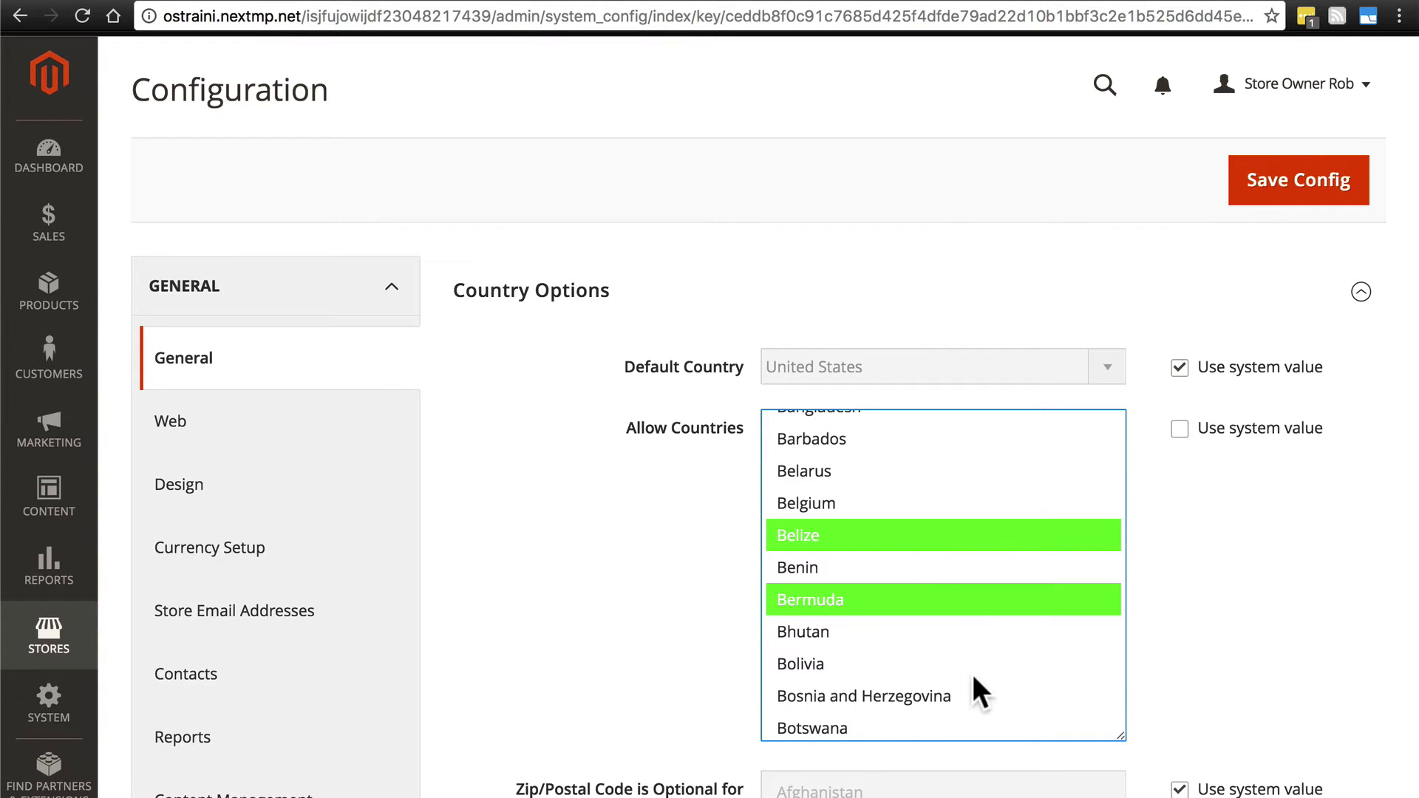
scroll(973, 676, "up", 10)
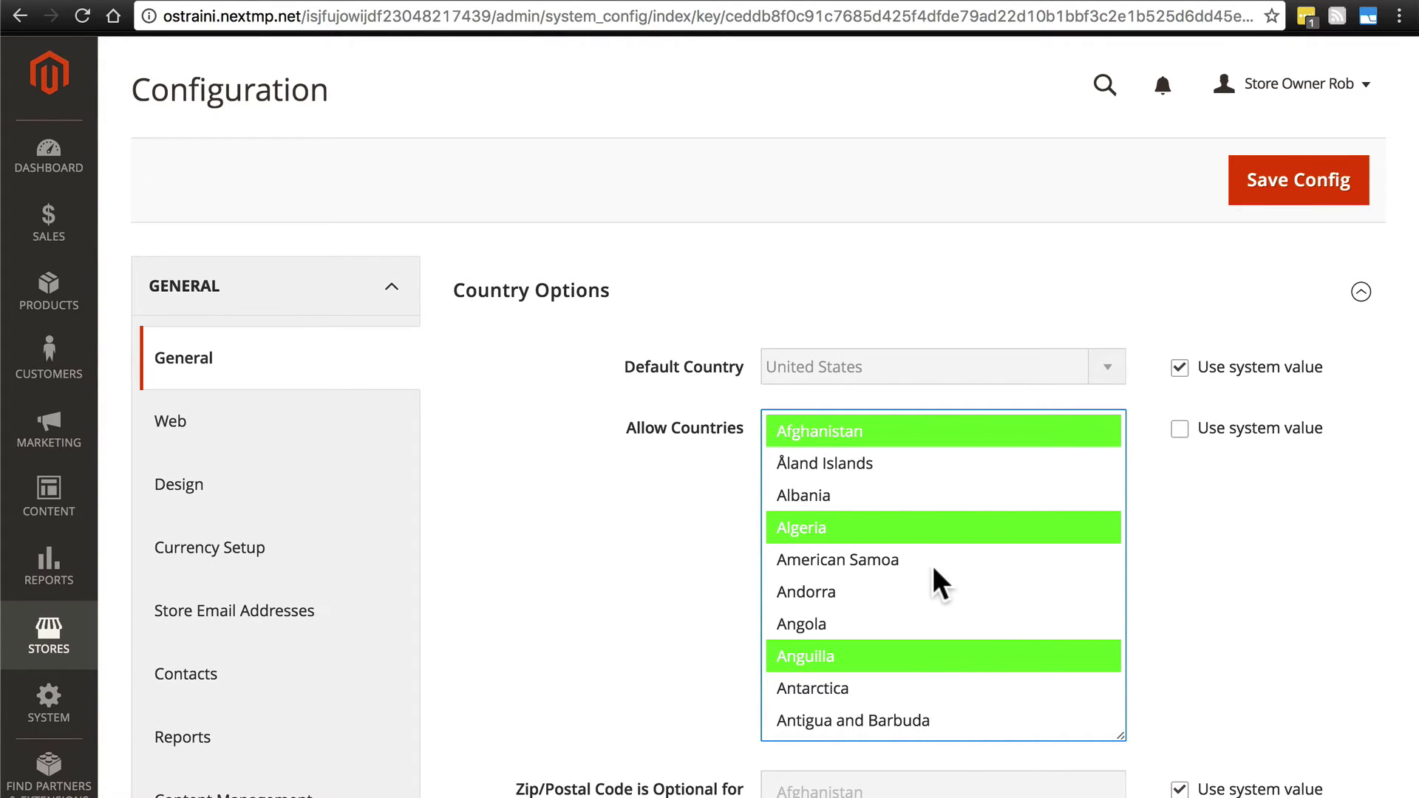
Reset the selection to Afghanistan, then extend it to every country through Zimbabwe.
left_click(884, 433)
scroll(980, 582, "down", 20)
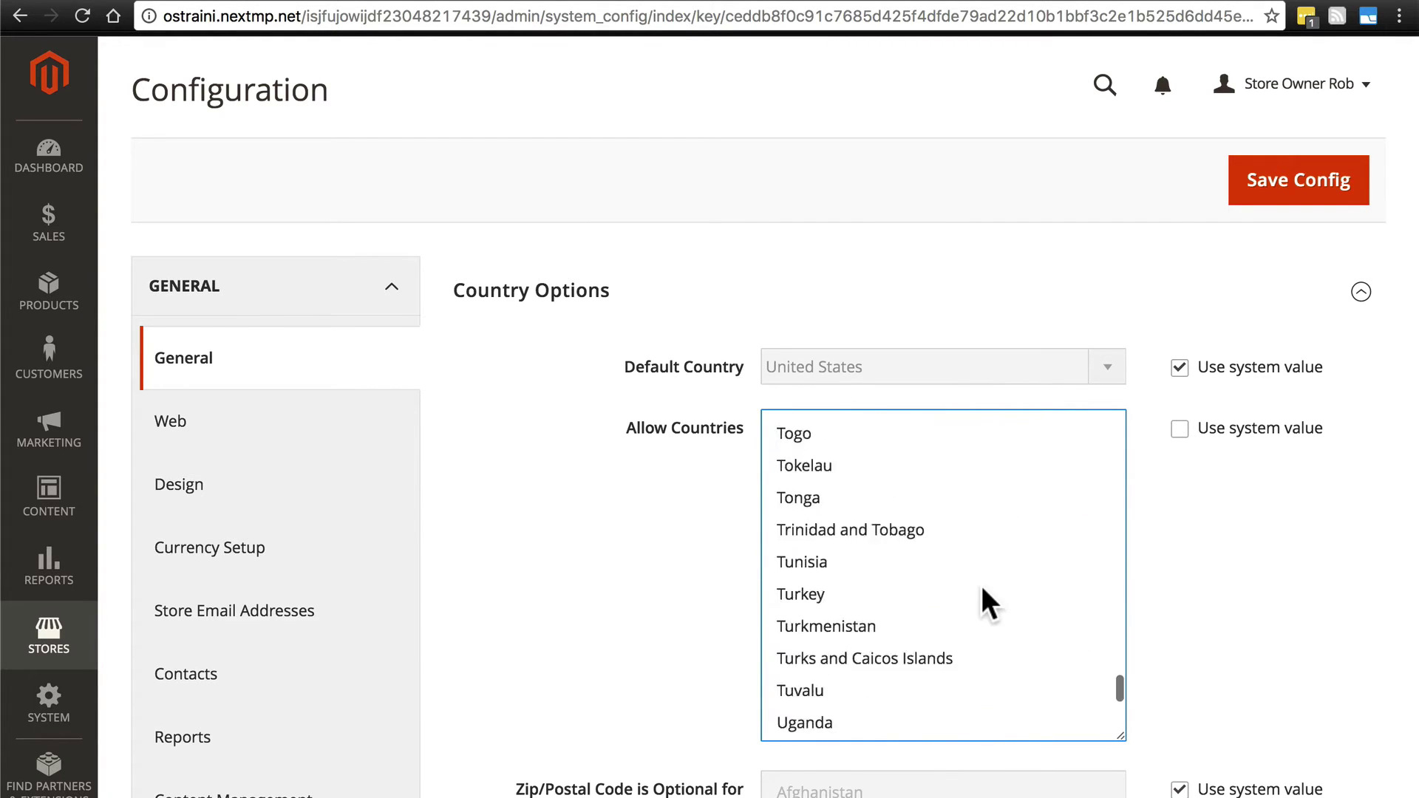
scroll(980, 583, "down", 10)
left_click(877, 442, "shift")
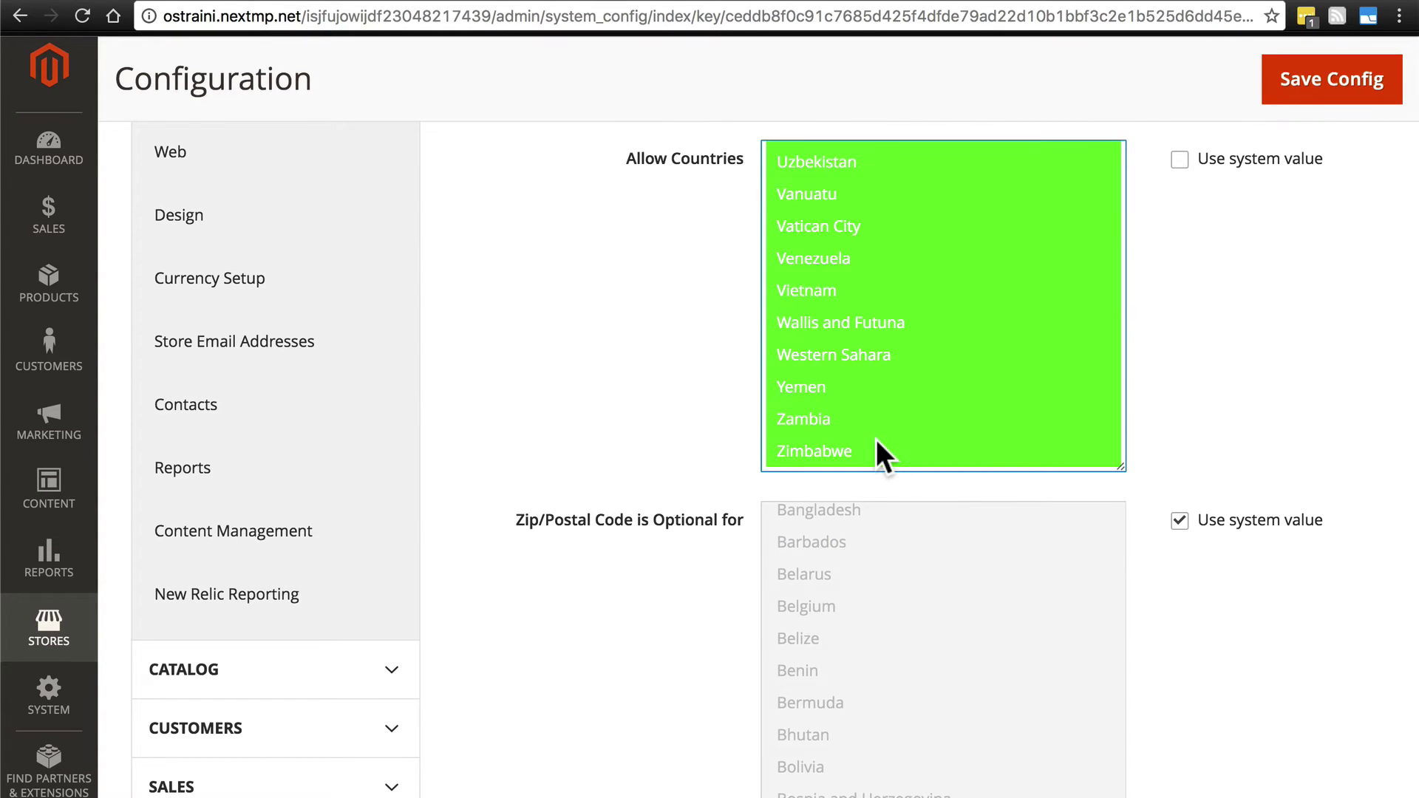
scroll(1197, 416, "up", 3)
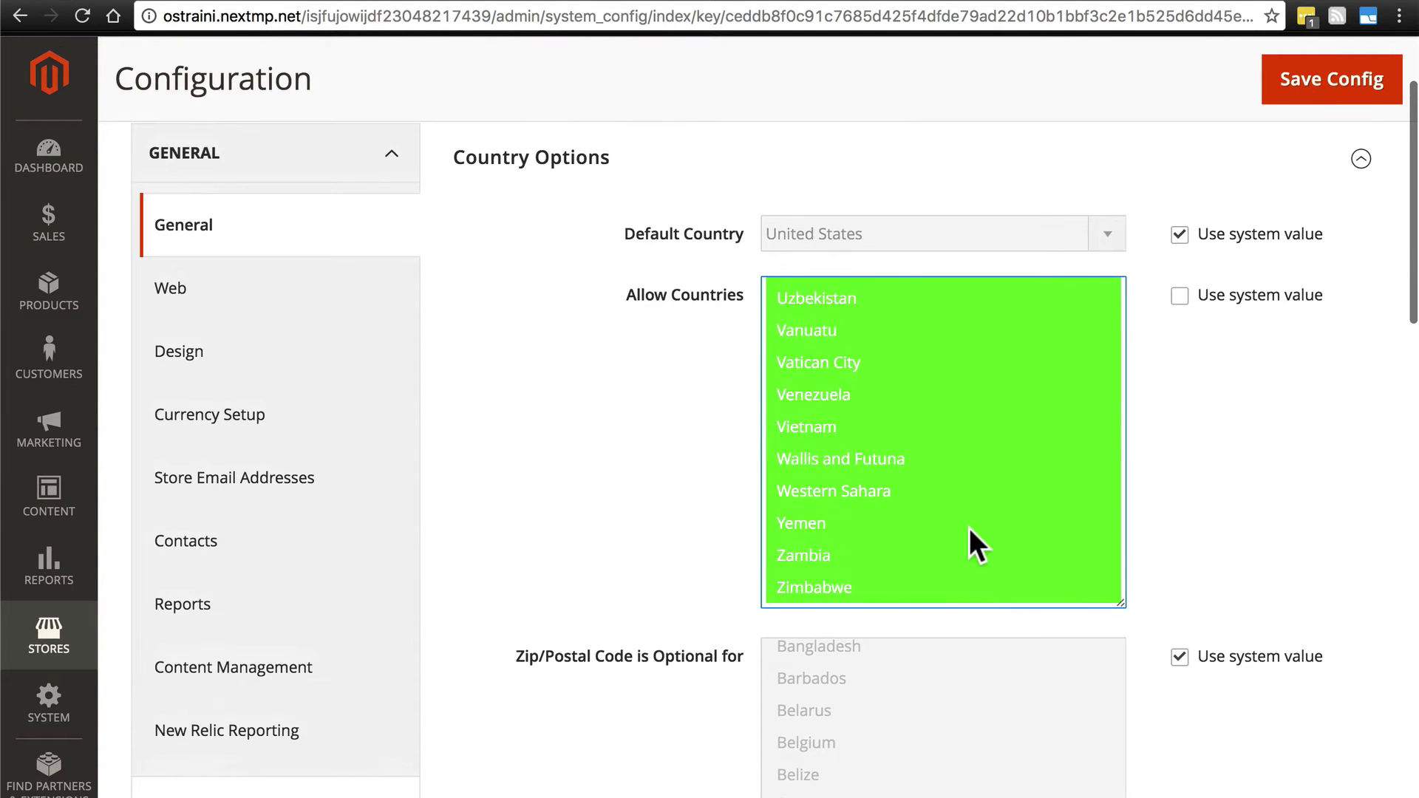
scroll(969, 528, "up", 15)
scroll(969, 528, "up", 2)
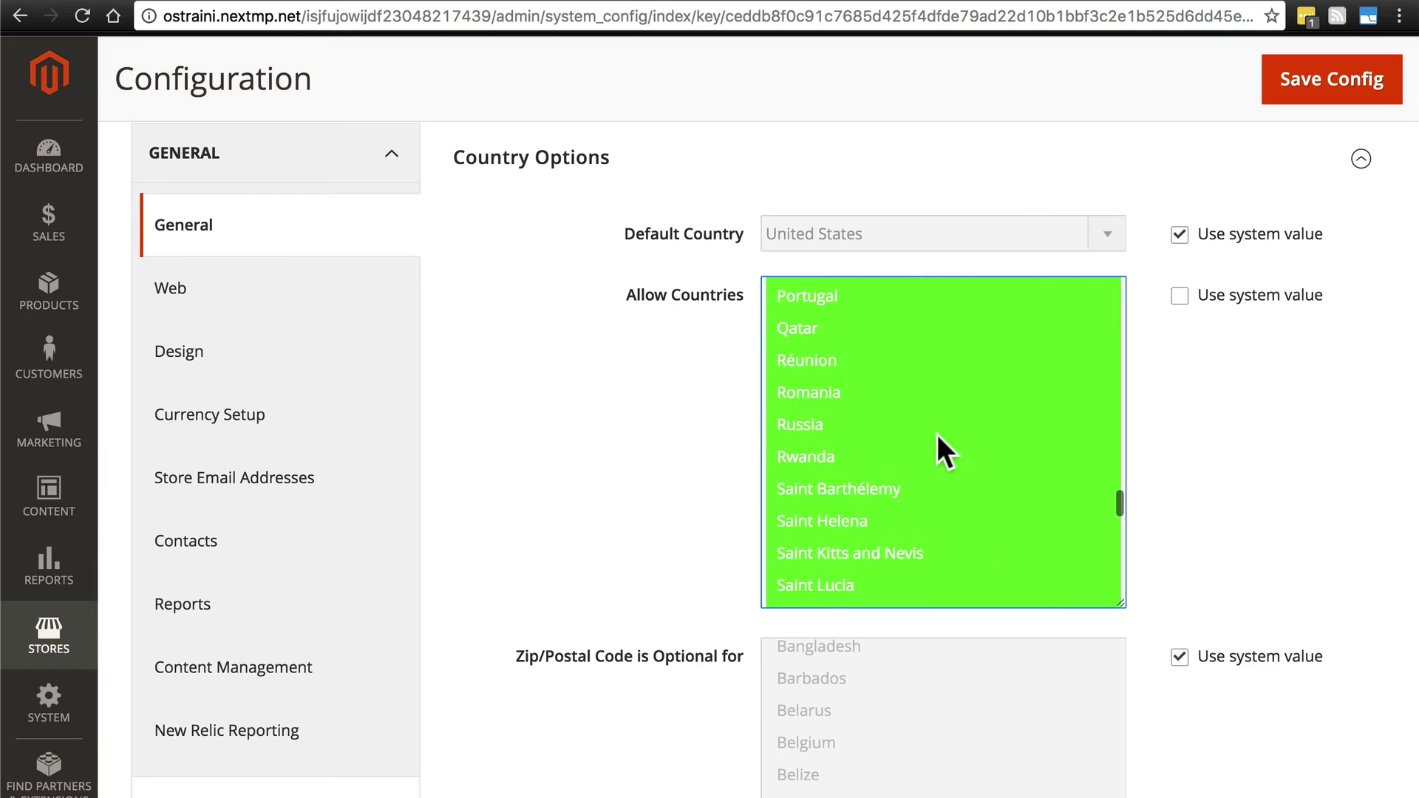
Deselect Qatar, Peru, Niue, Mozambique and Malaysia from the allowed countries.
left_click(943, 334, "super")
scroll(951, 422, "up", 3)
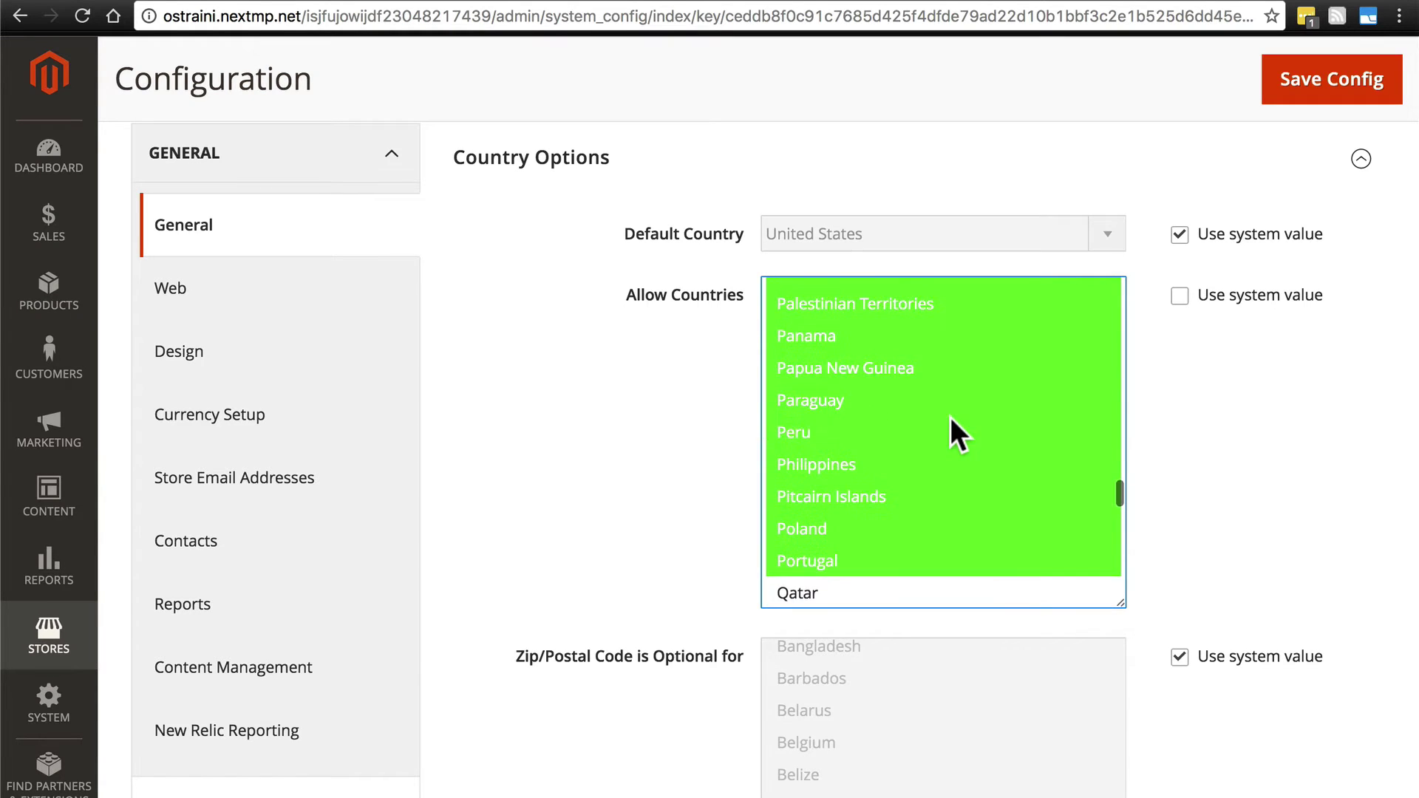
left_click(951, 425, "super")
scroll(951, 417, "up", 4)
left_click(951, 417, "super")
scroll(950, 417, "up", 4)
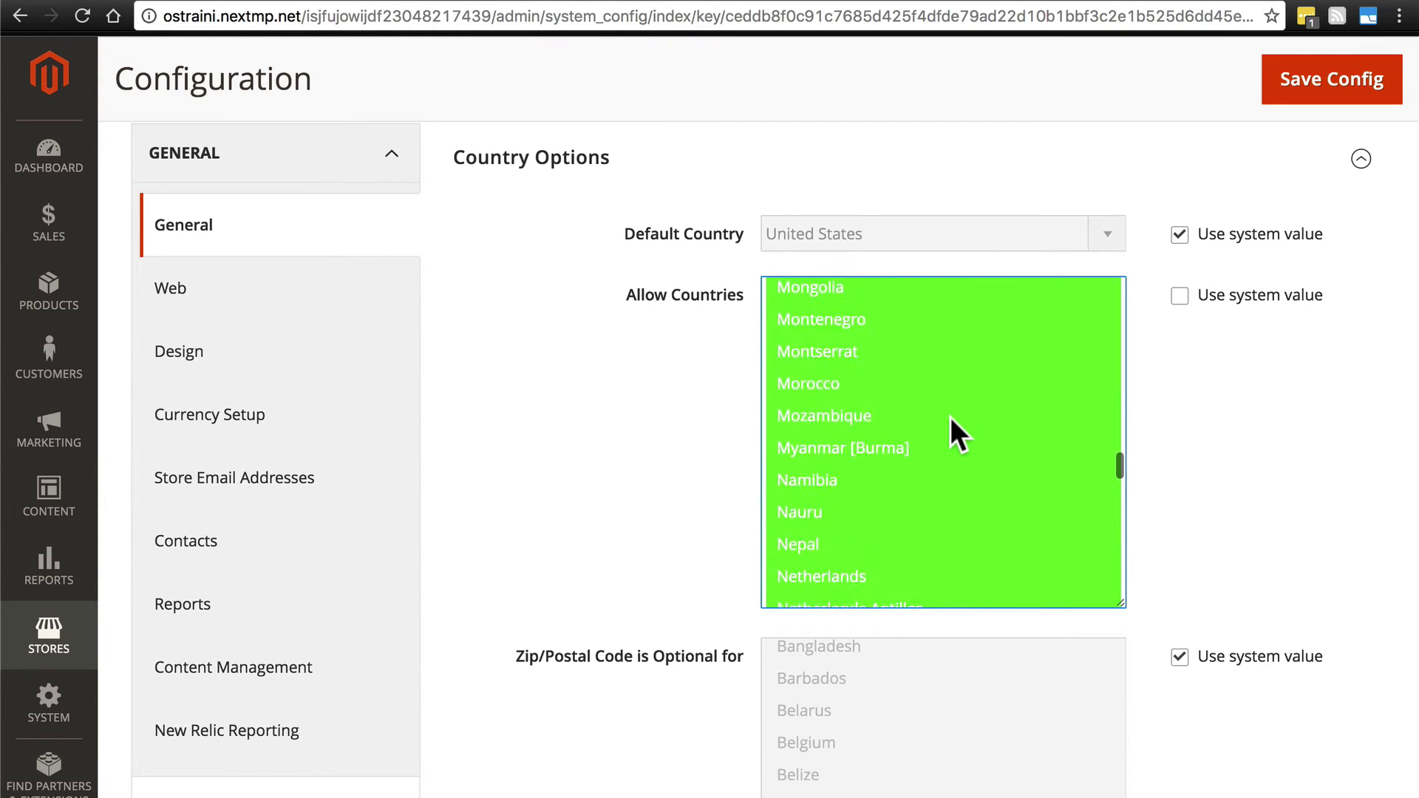
left_click(950, 417, "super")
scroll(951, 417, "up", 5)
left_click(1094, 364, "super")
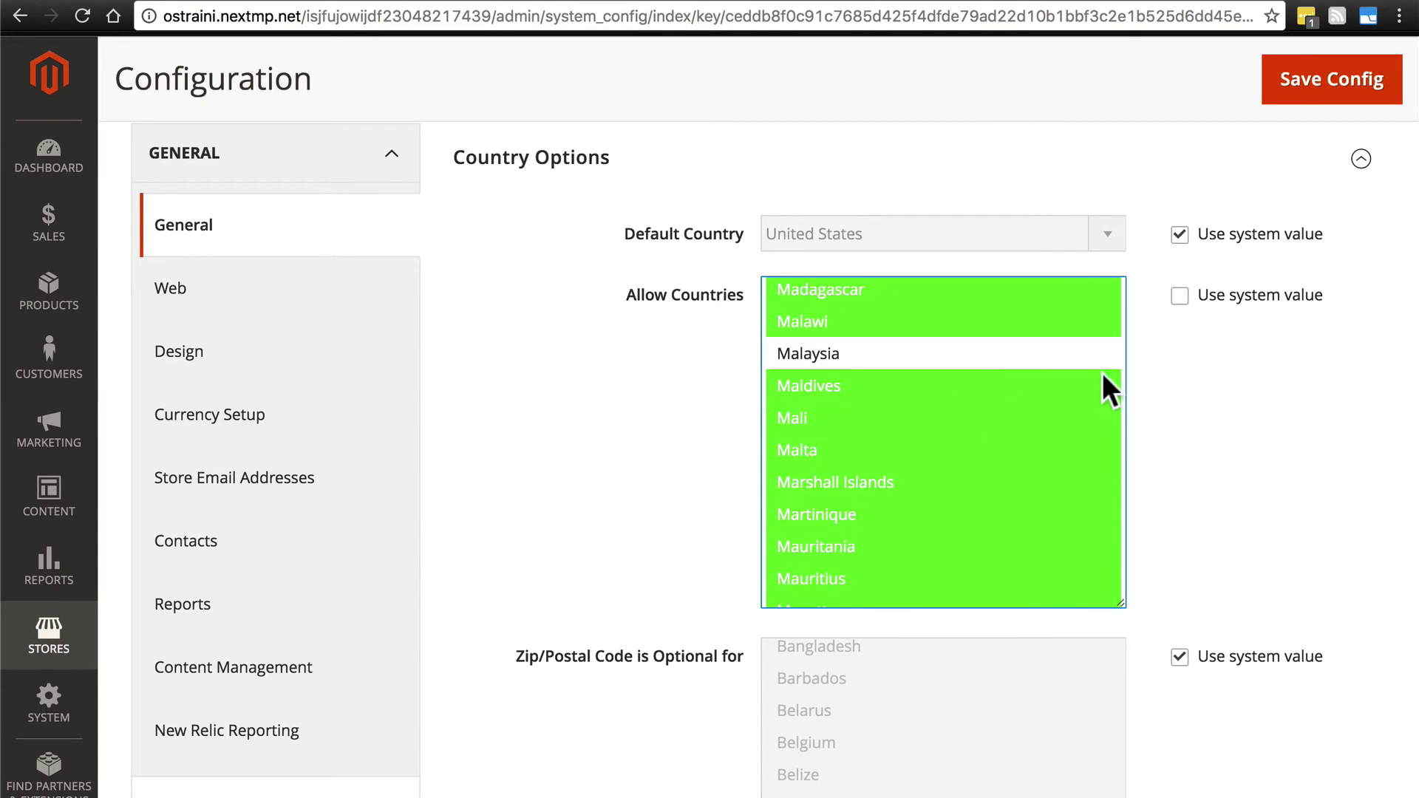
Try allowing only Malaysia, then Afghanistan through Zimbabwe, and finally re-tick Use system value.
left_click(1179, 298)
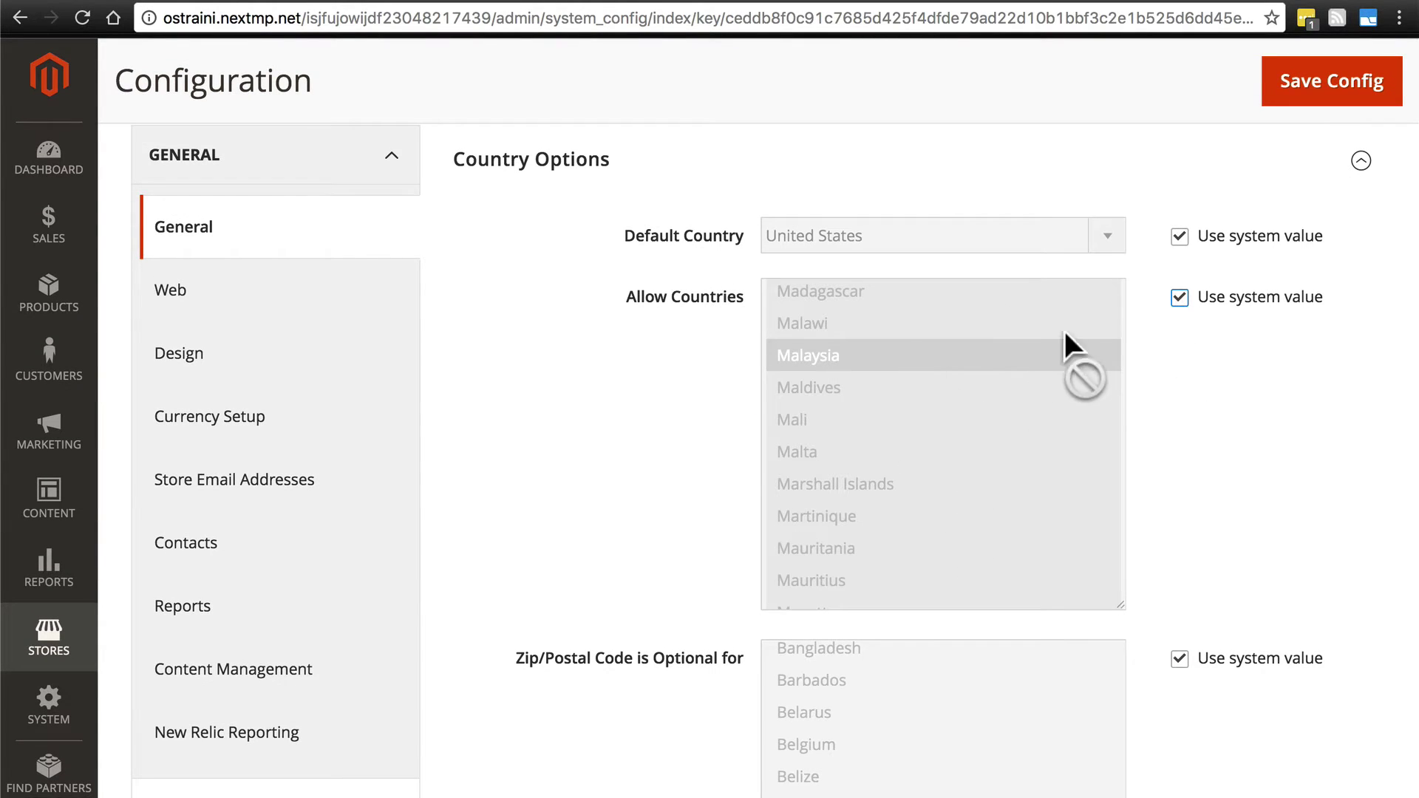
left_click(1180, 298)
left_click(1025, 356)
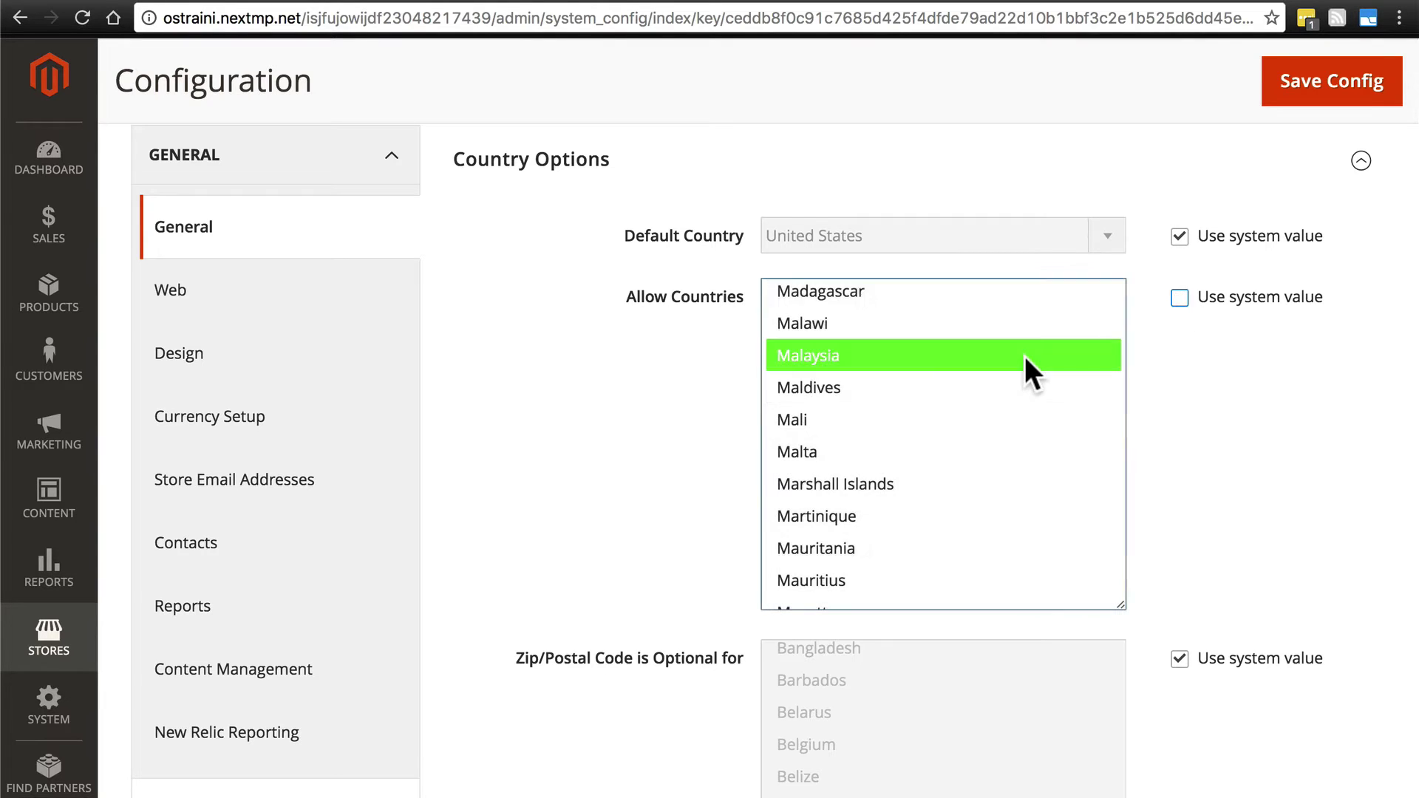
scroll(1025, 357, "up", 10)
scroll(1024, 356, "up", 20)
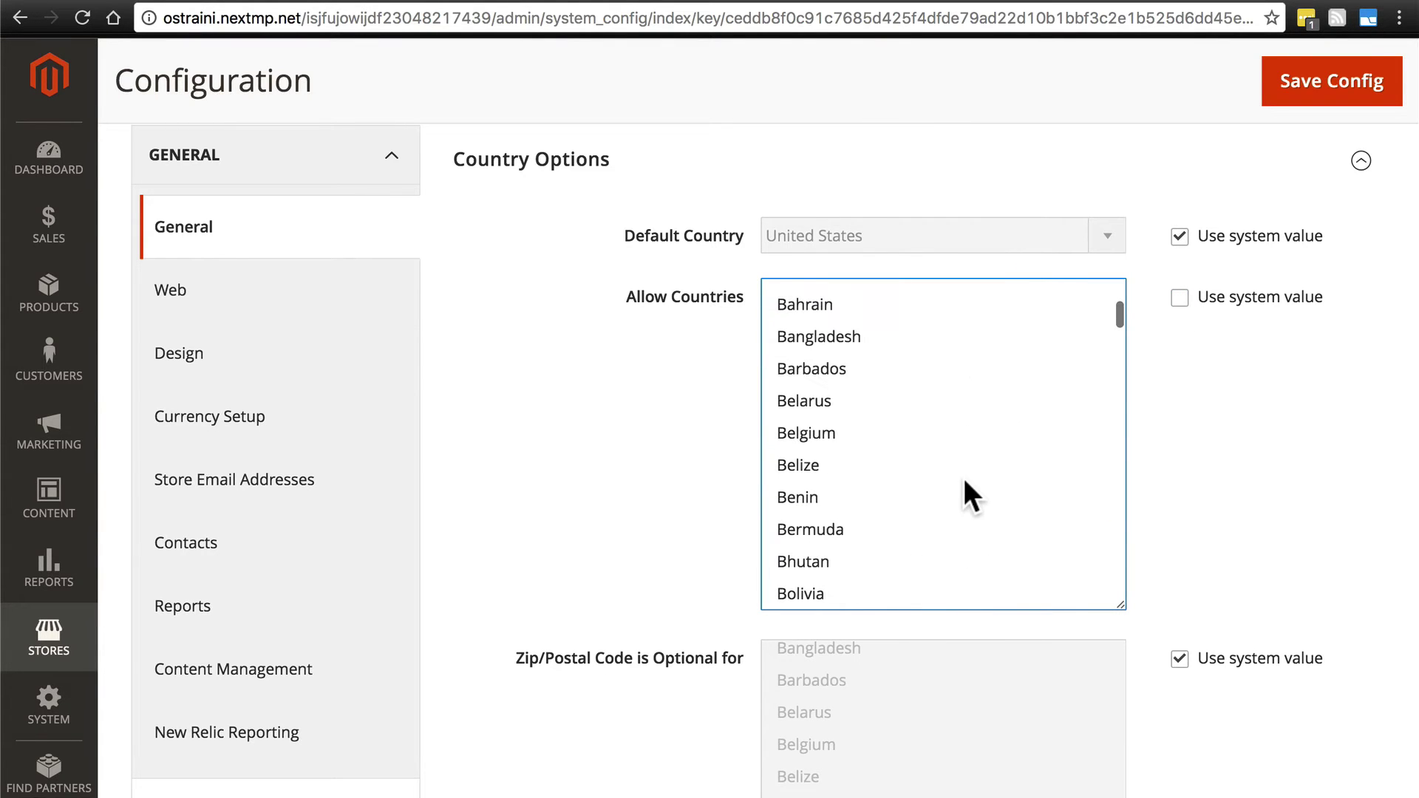
scroll(933, 449, "down", 1)
left_click(891, 433)
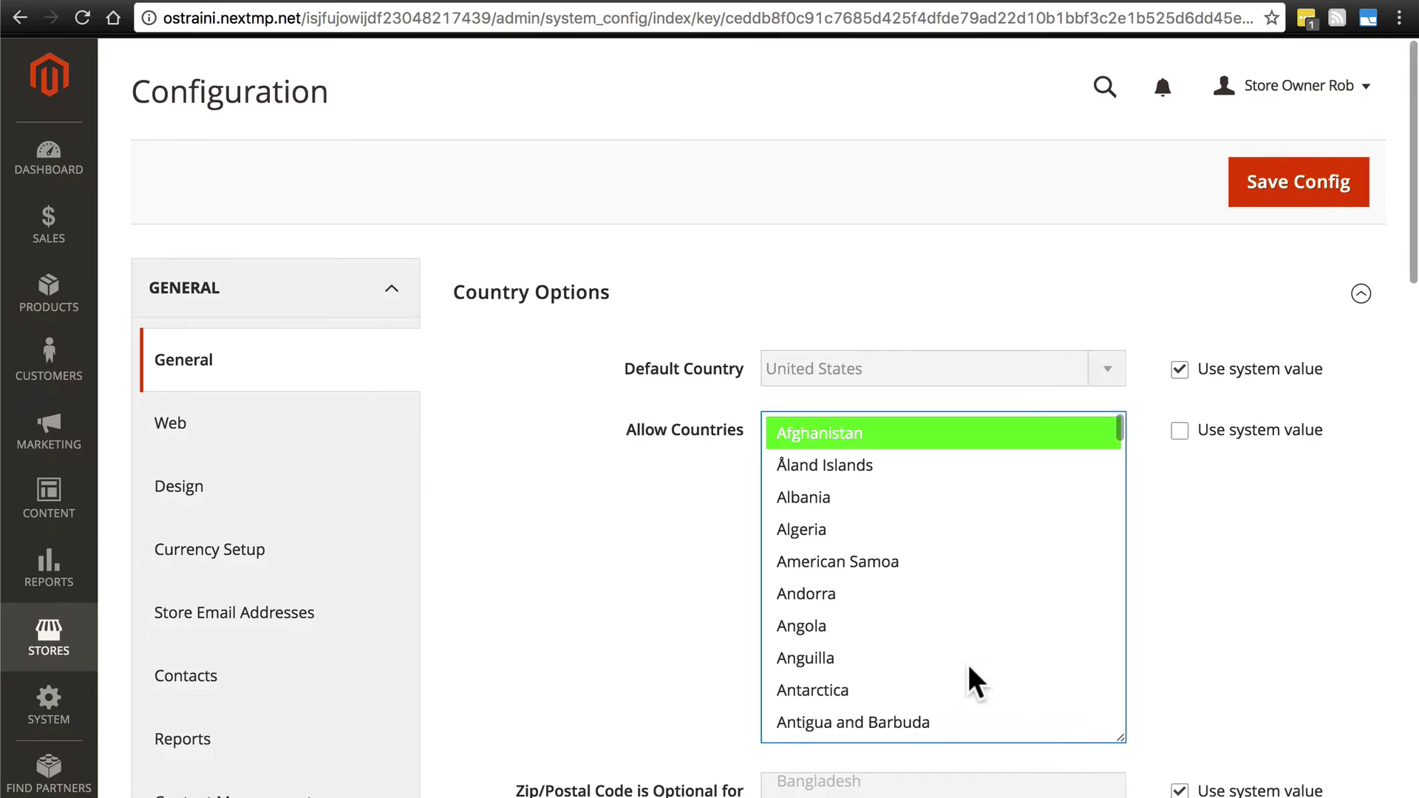
scroll(972, 676, "down", 20)
scroll(968, 665, "down", 20)
left_click(907, 570, "shift")
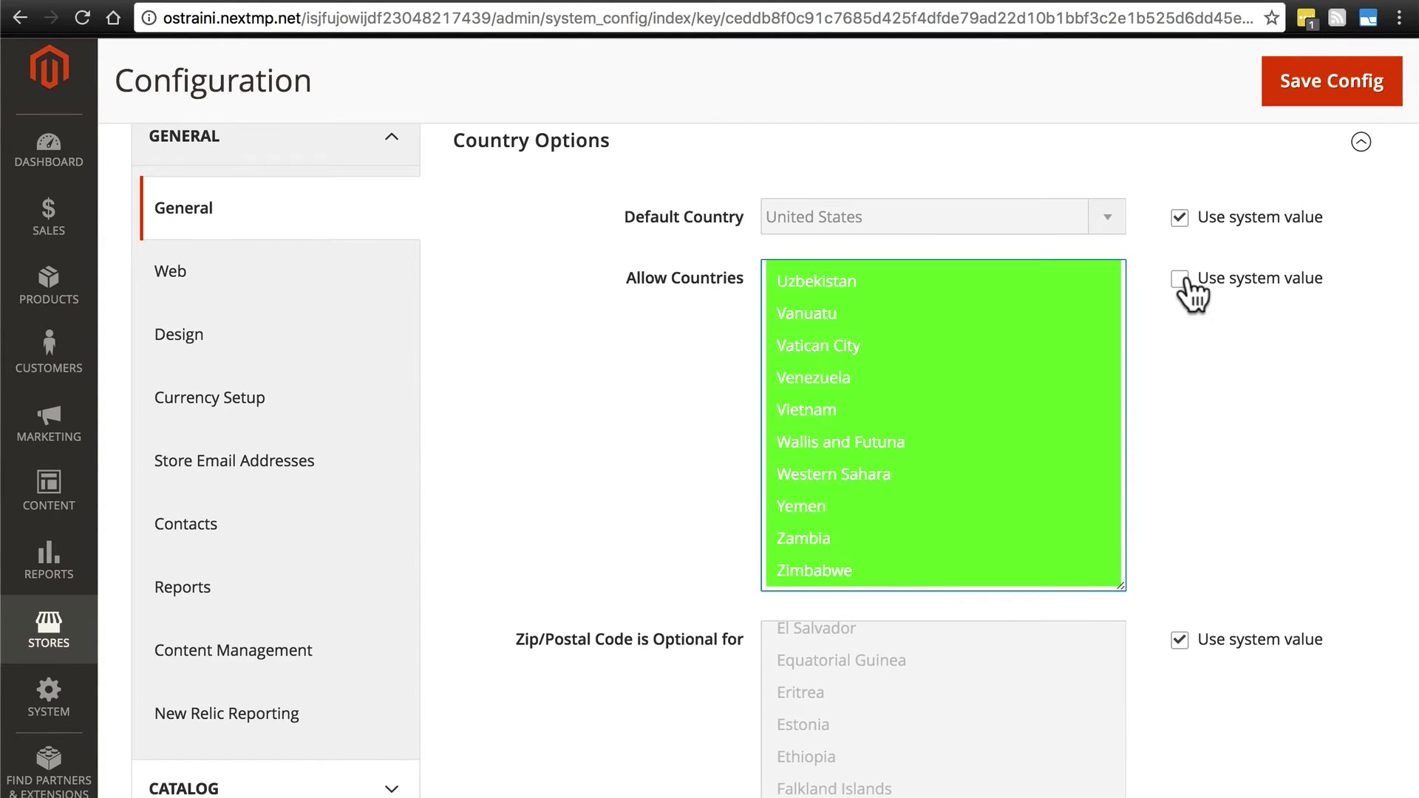
left_click(1180, 279)
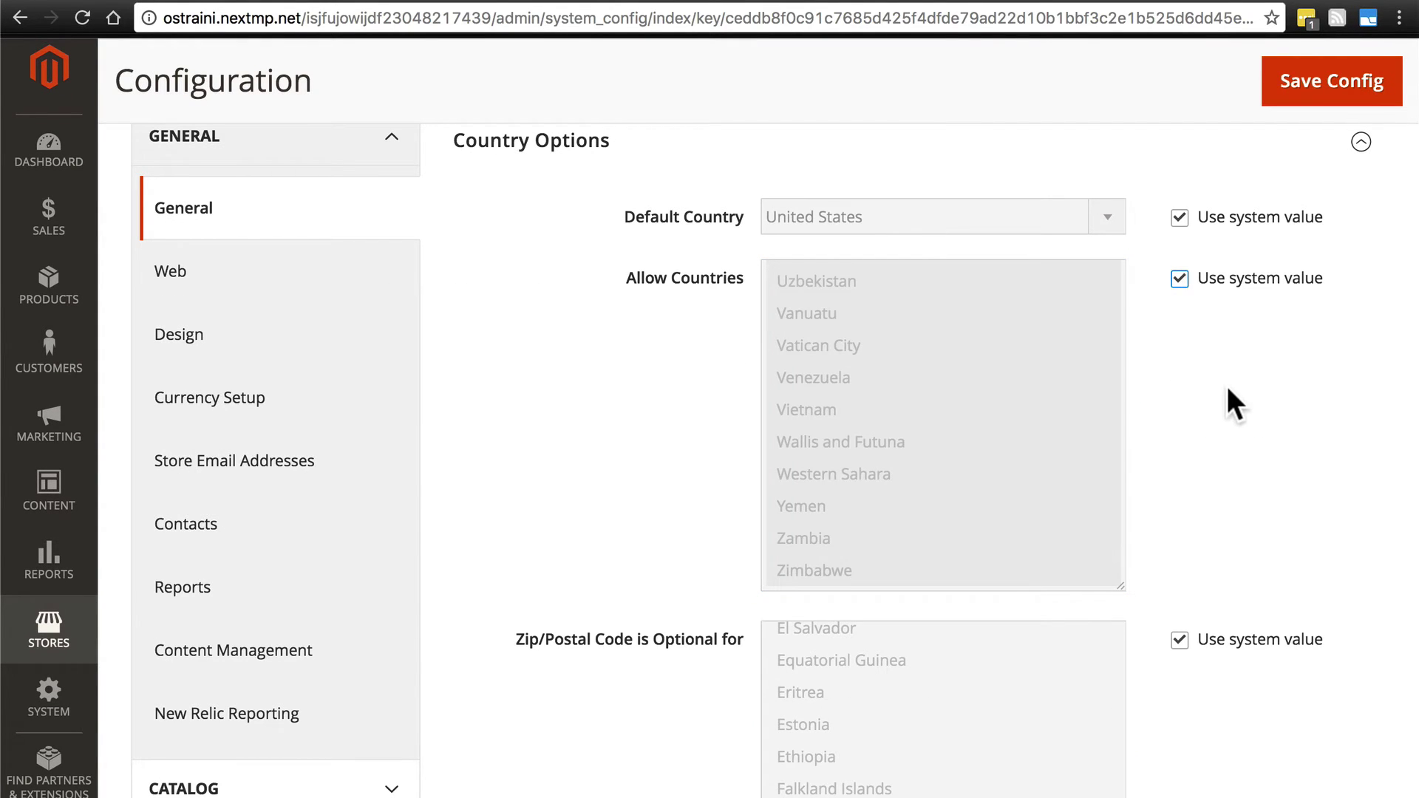
scroll(1227, 386, "down", 6)
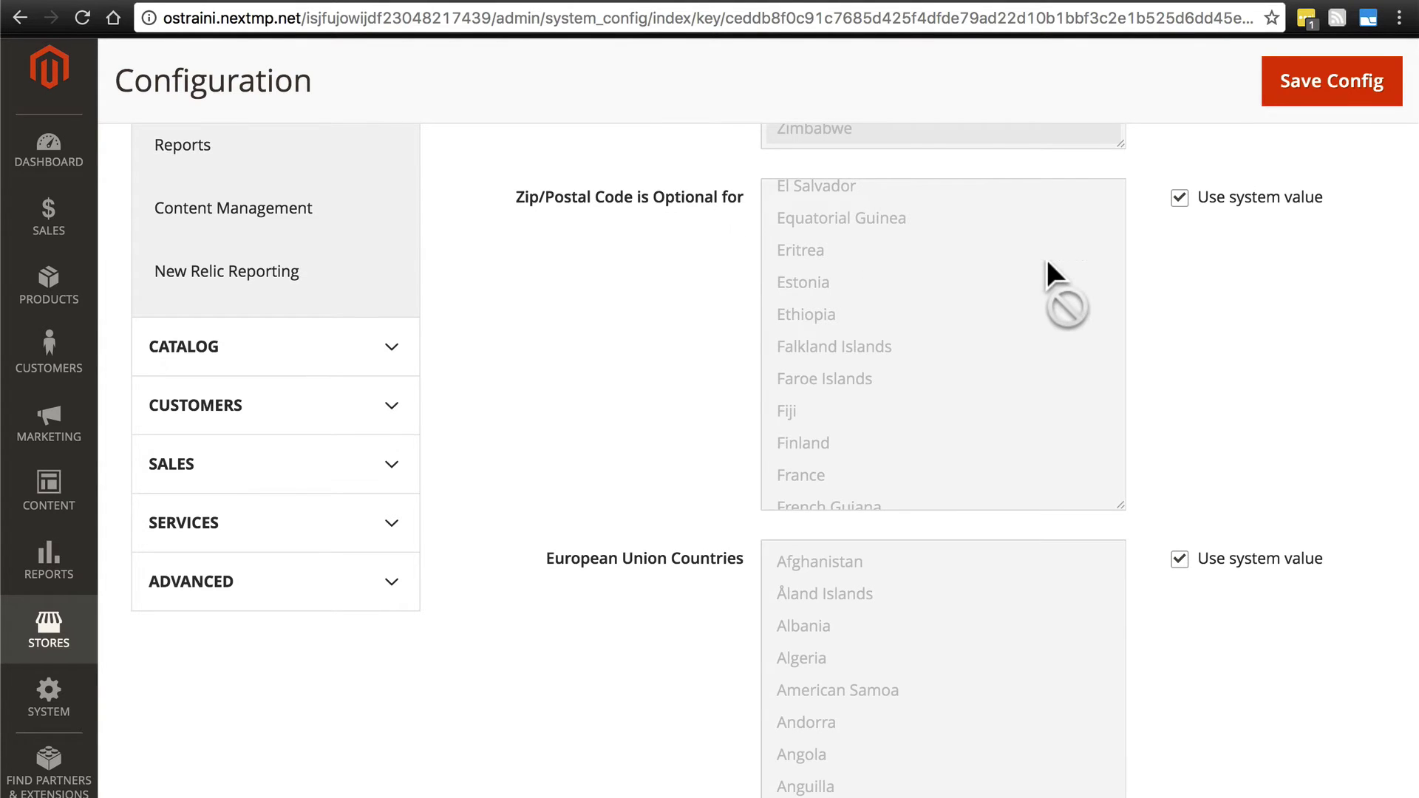
scroll(1046, 260, "down", 15)
scroll(1045, 255, "up", 12)
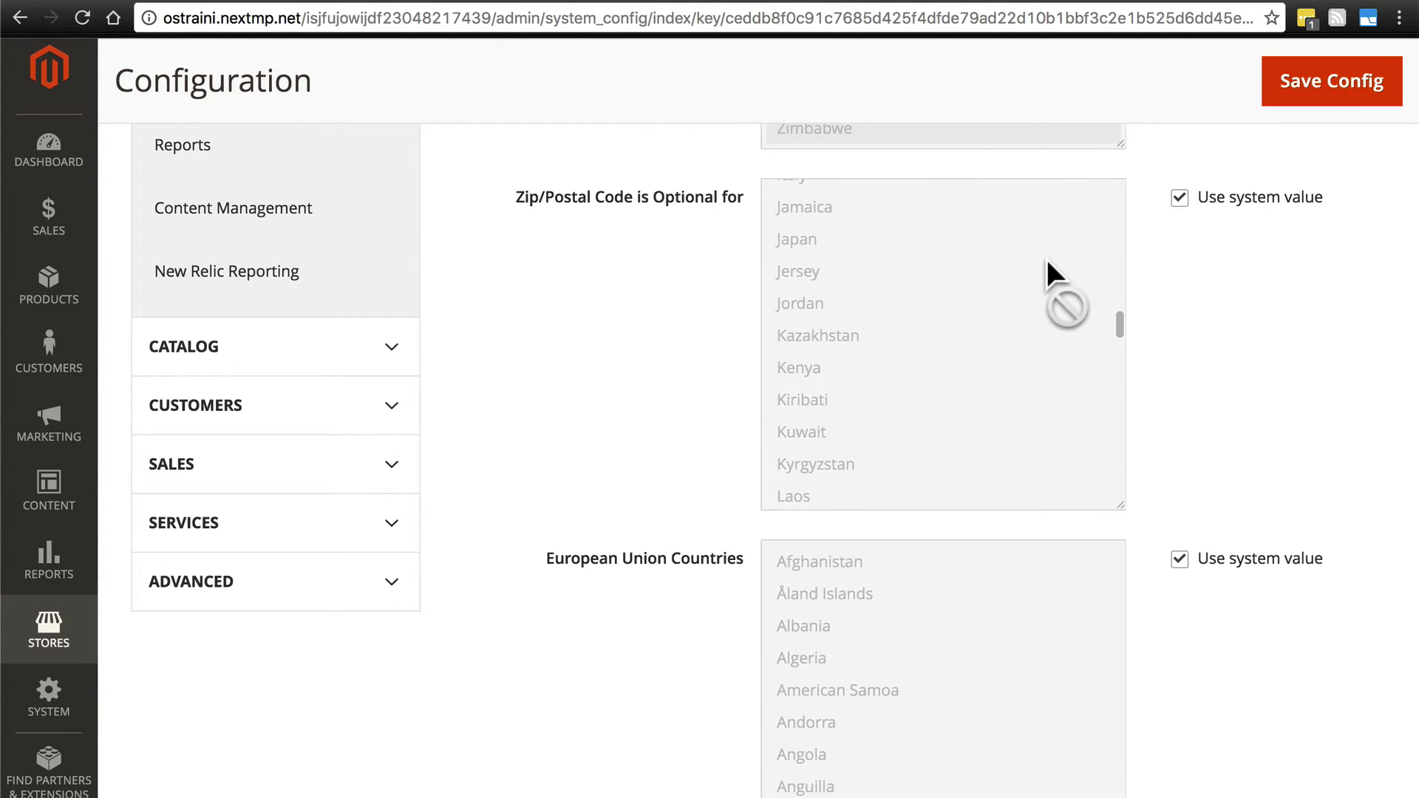
scroll(1023, 260, "down", 2)
scroll(916, 343, "down", 10)
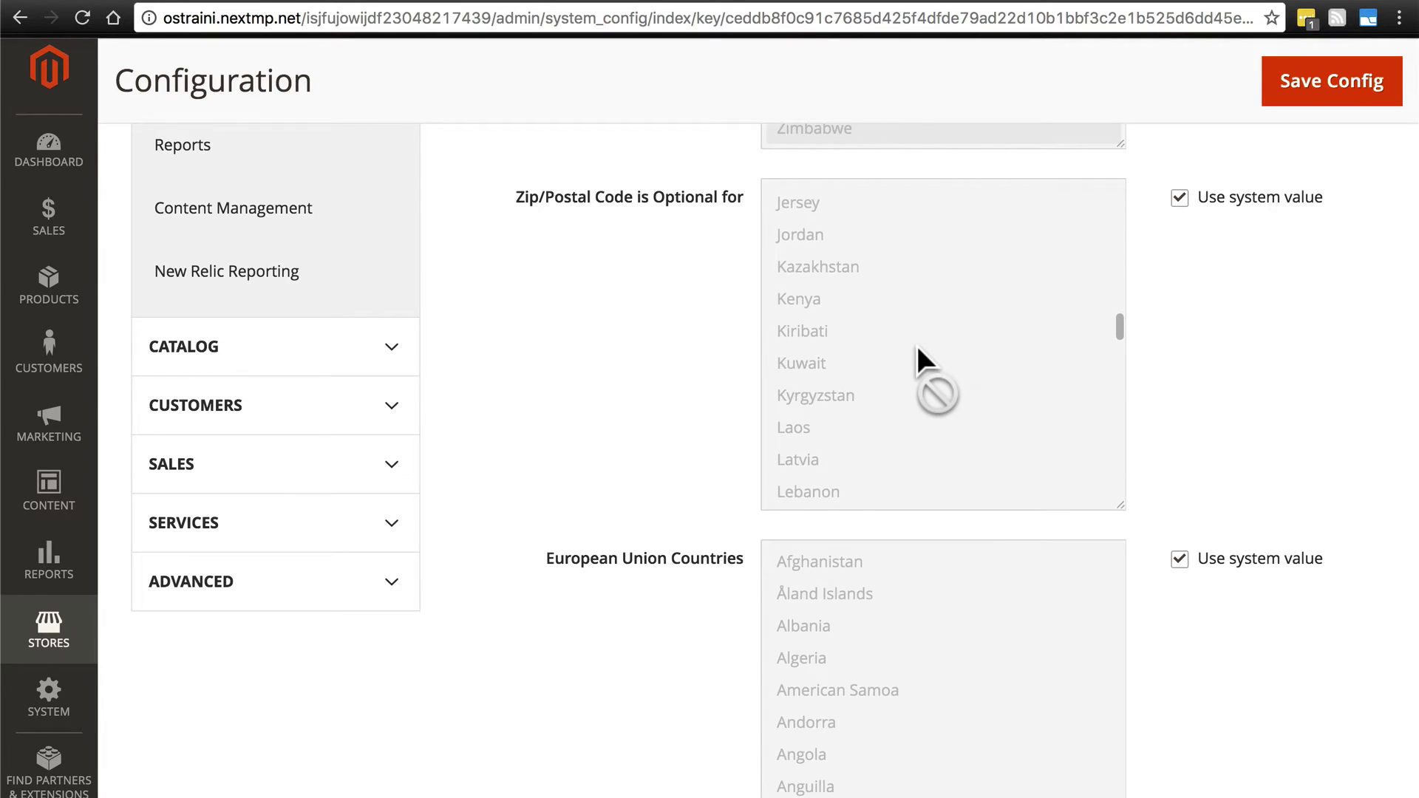
scroll(925, 206, "up", 2)
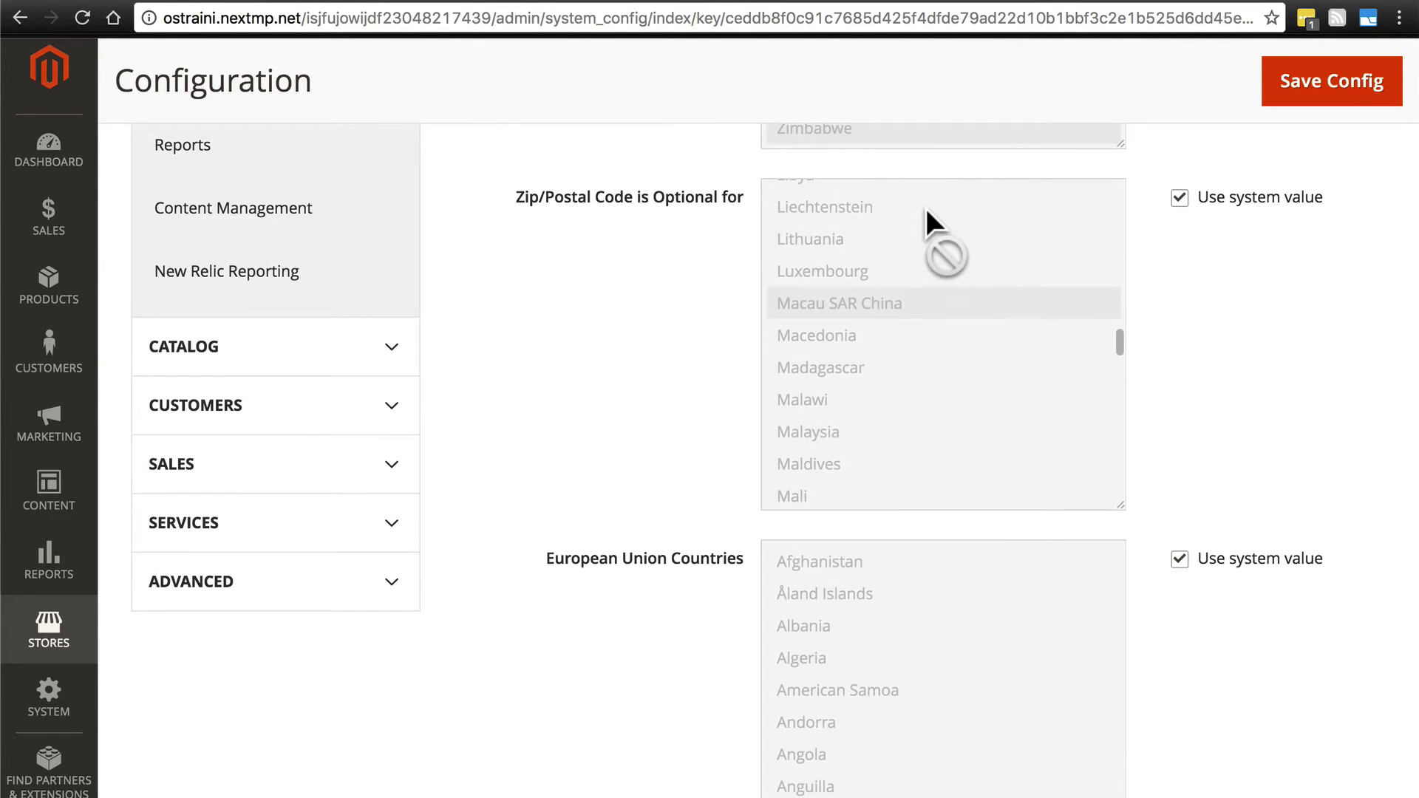
scroll(975, 280, "down", 15)
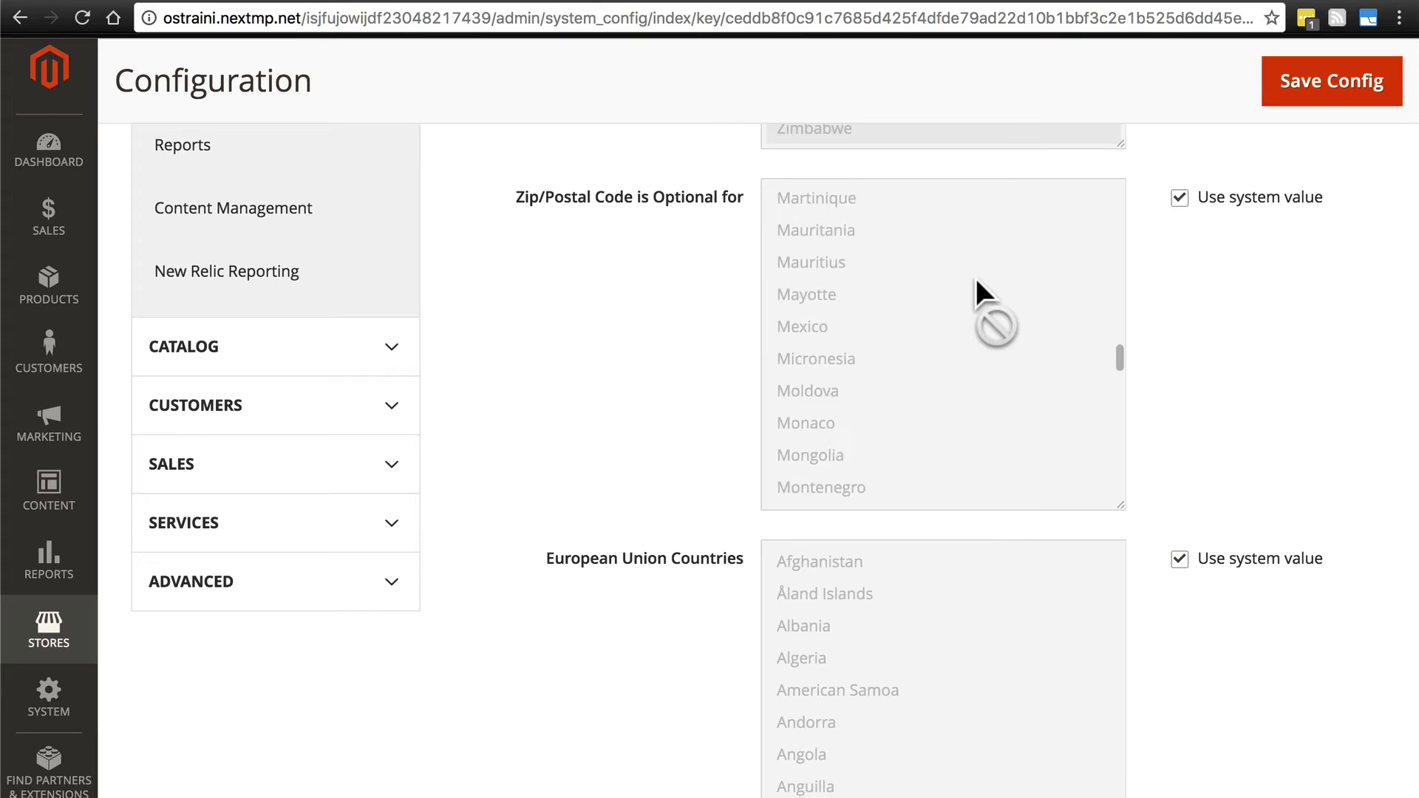
scroll(974, 275, "up", 20)
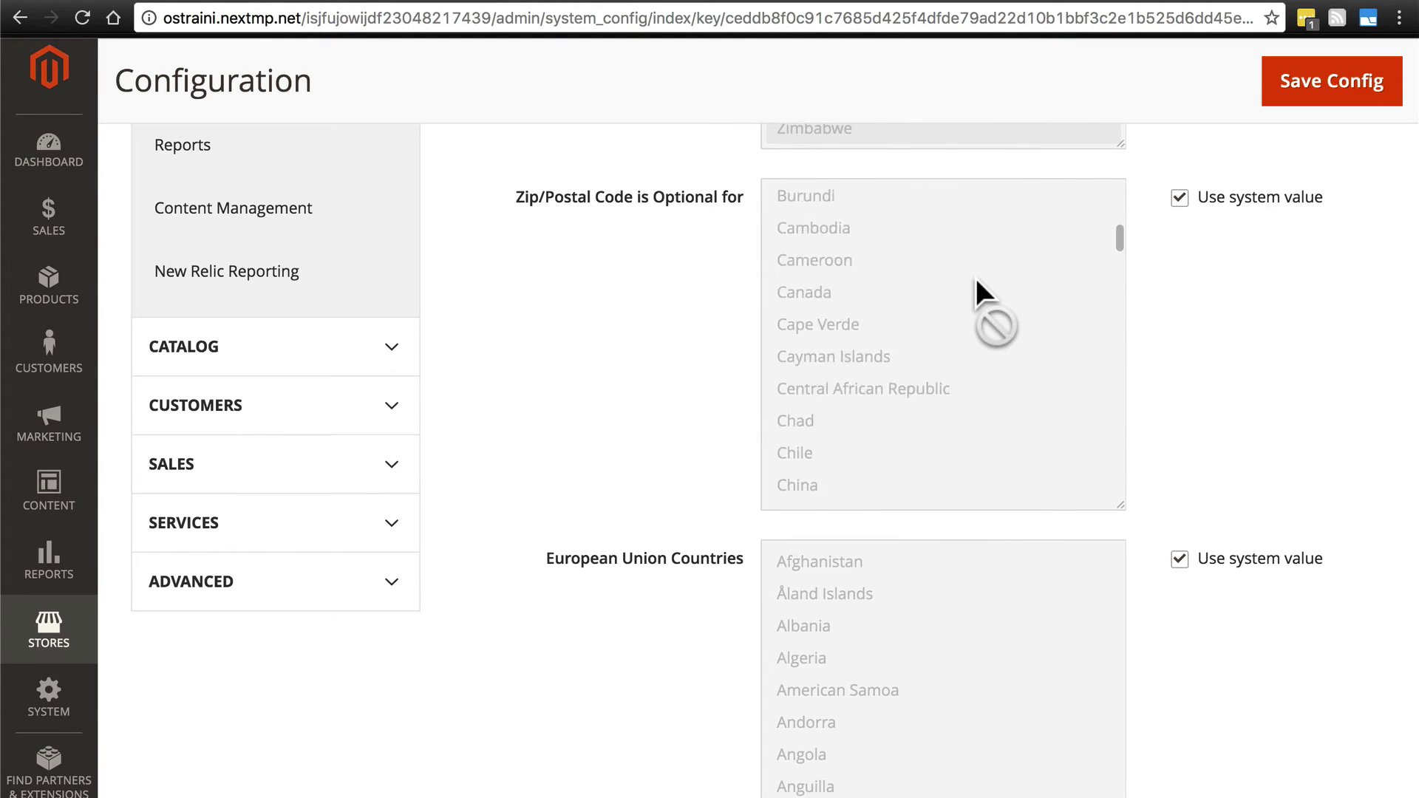
scroll(640, 348, "up", 2)
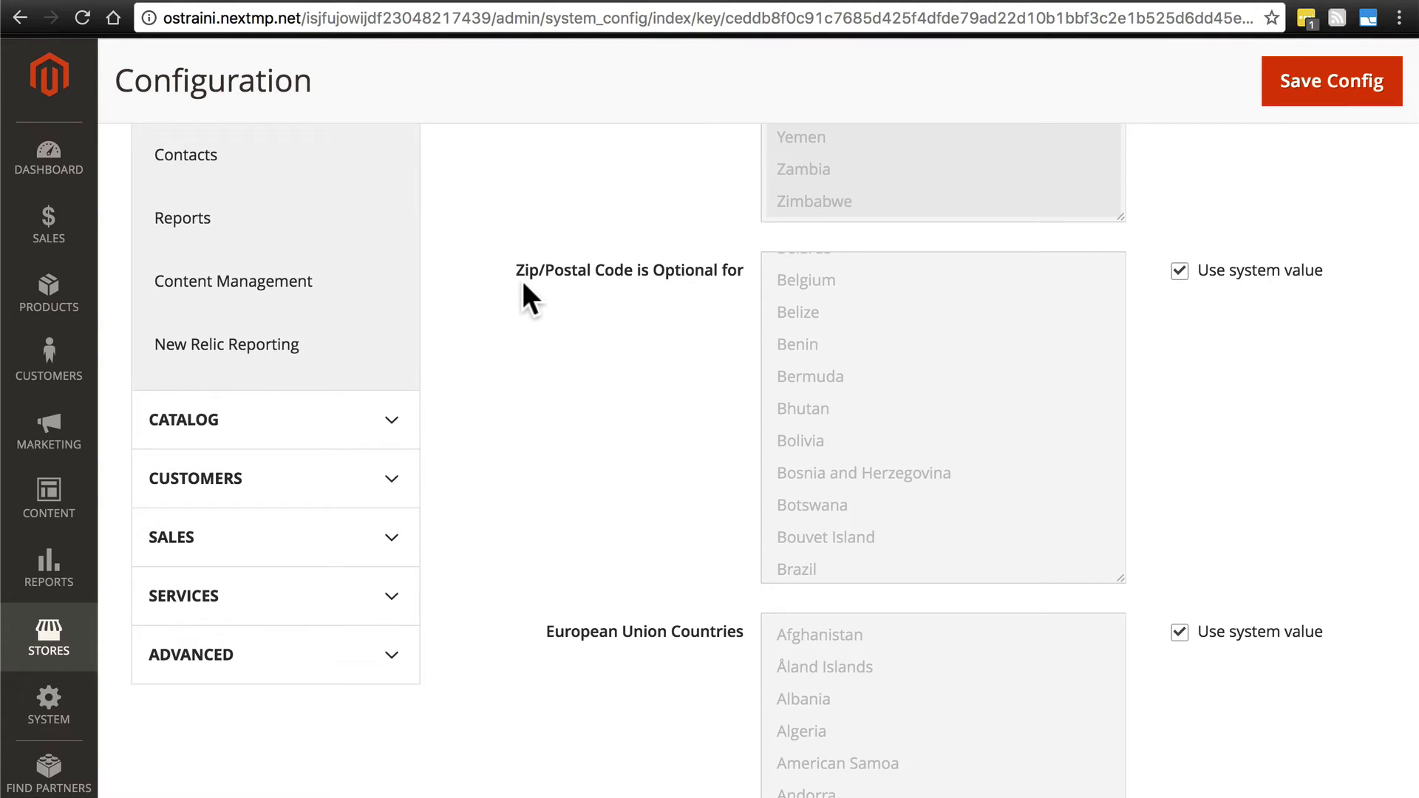
scroll(1013, 385, "up", 5)
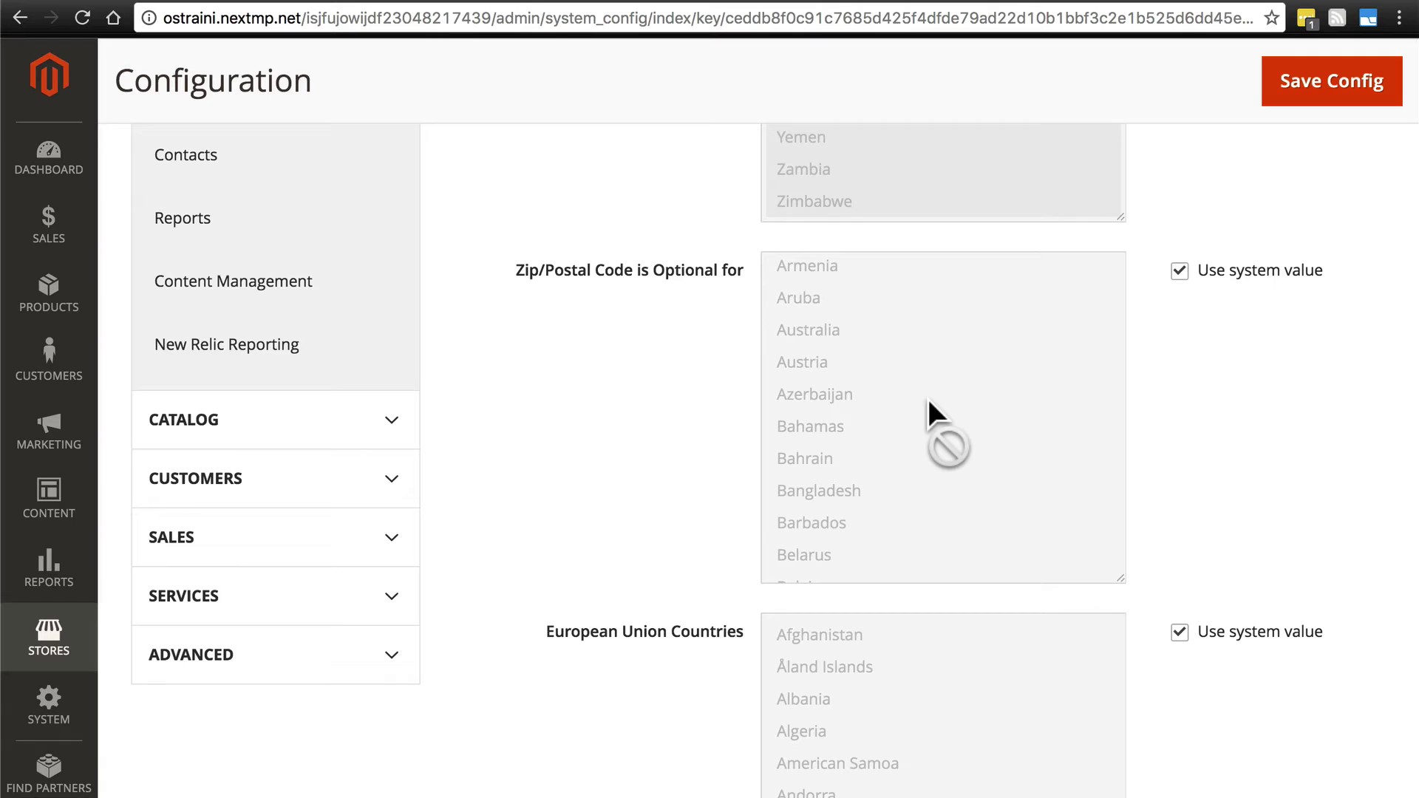
scroll(928, 399, "up", 2)
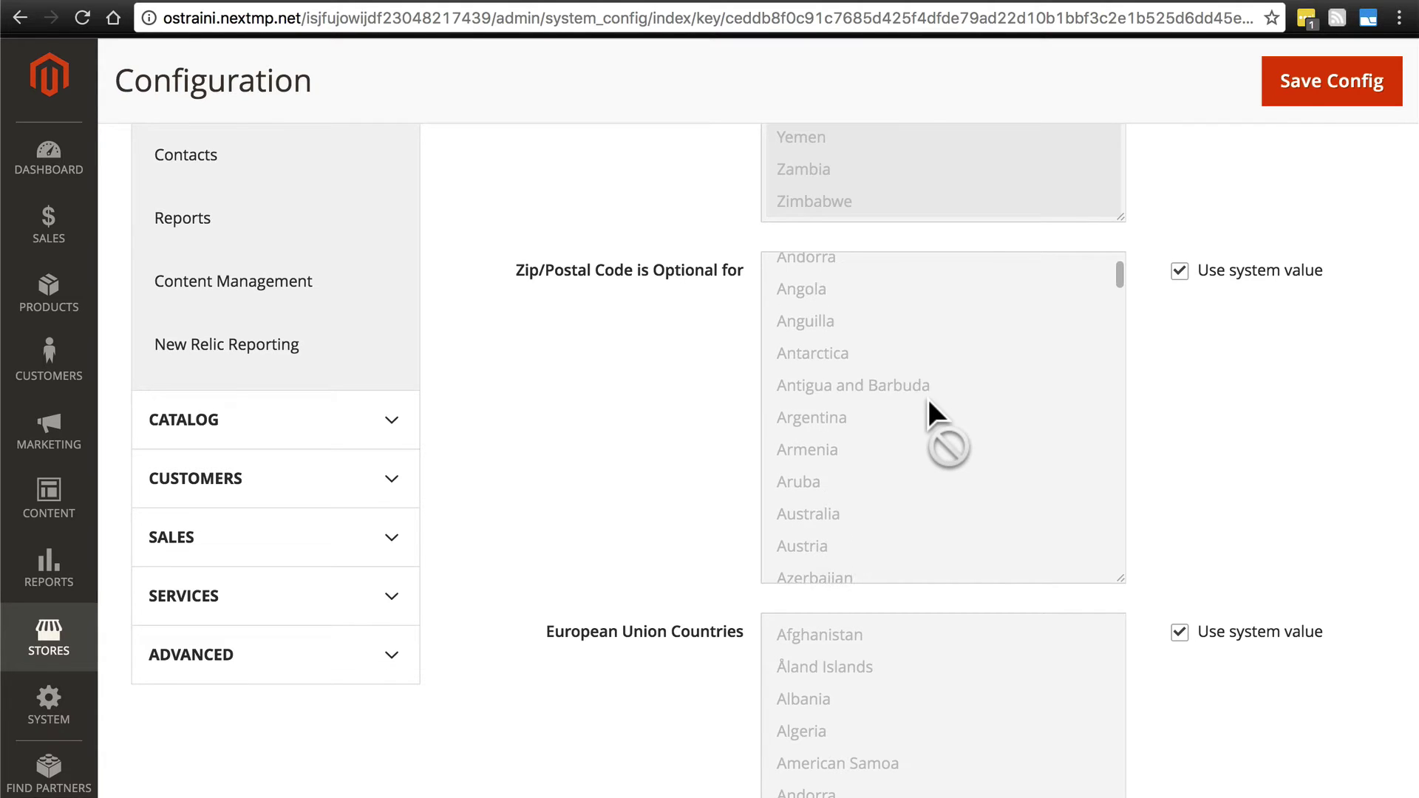
scroll(925, 403, "up", 2)
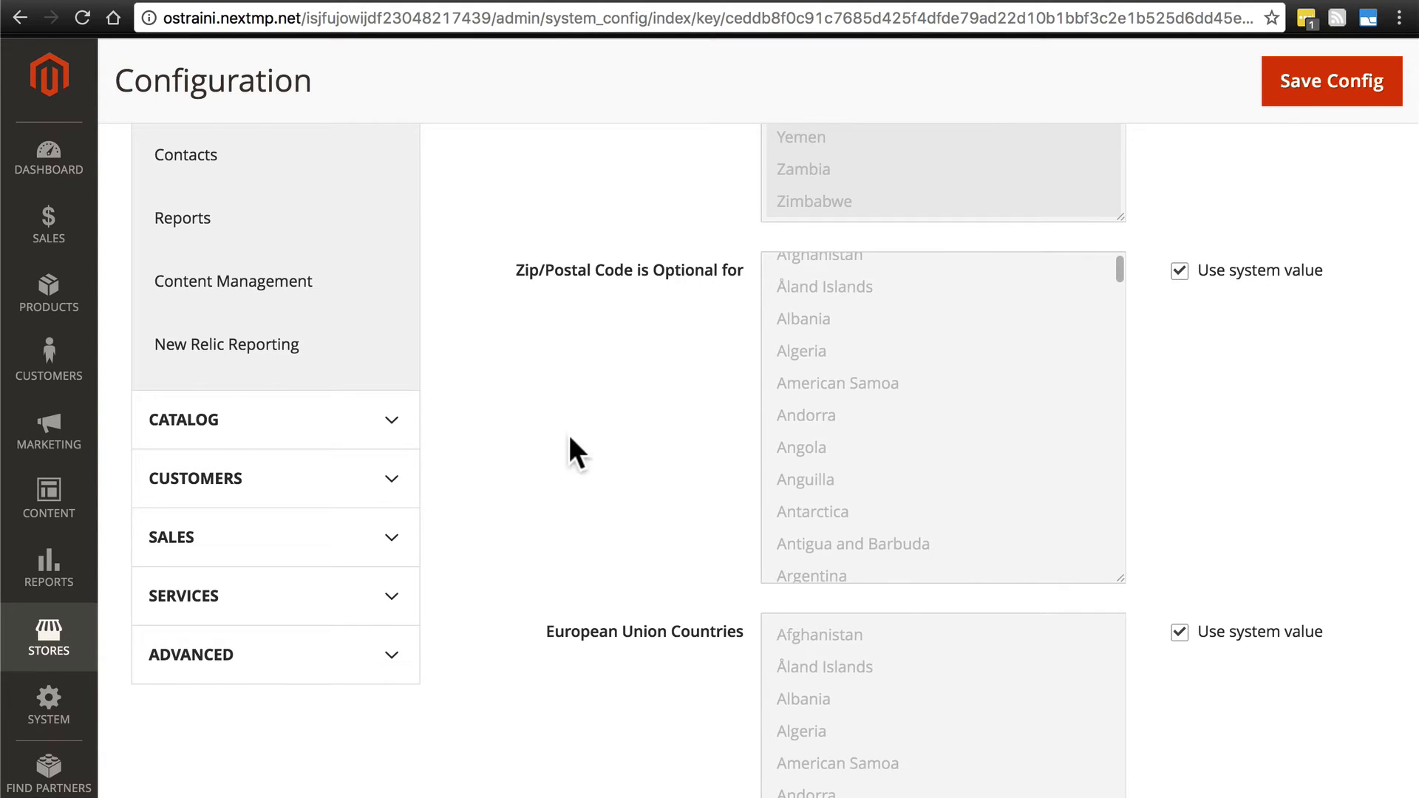
scroll(576, 400, "up", 3)
scroll(484, 425, "down", 3)
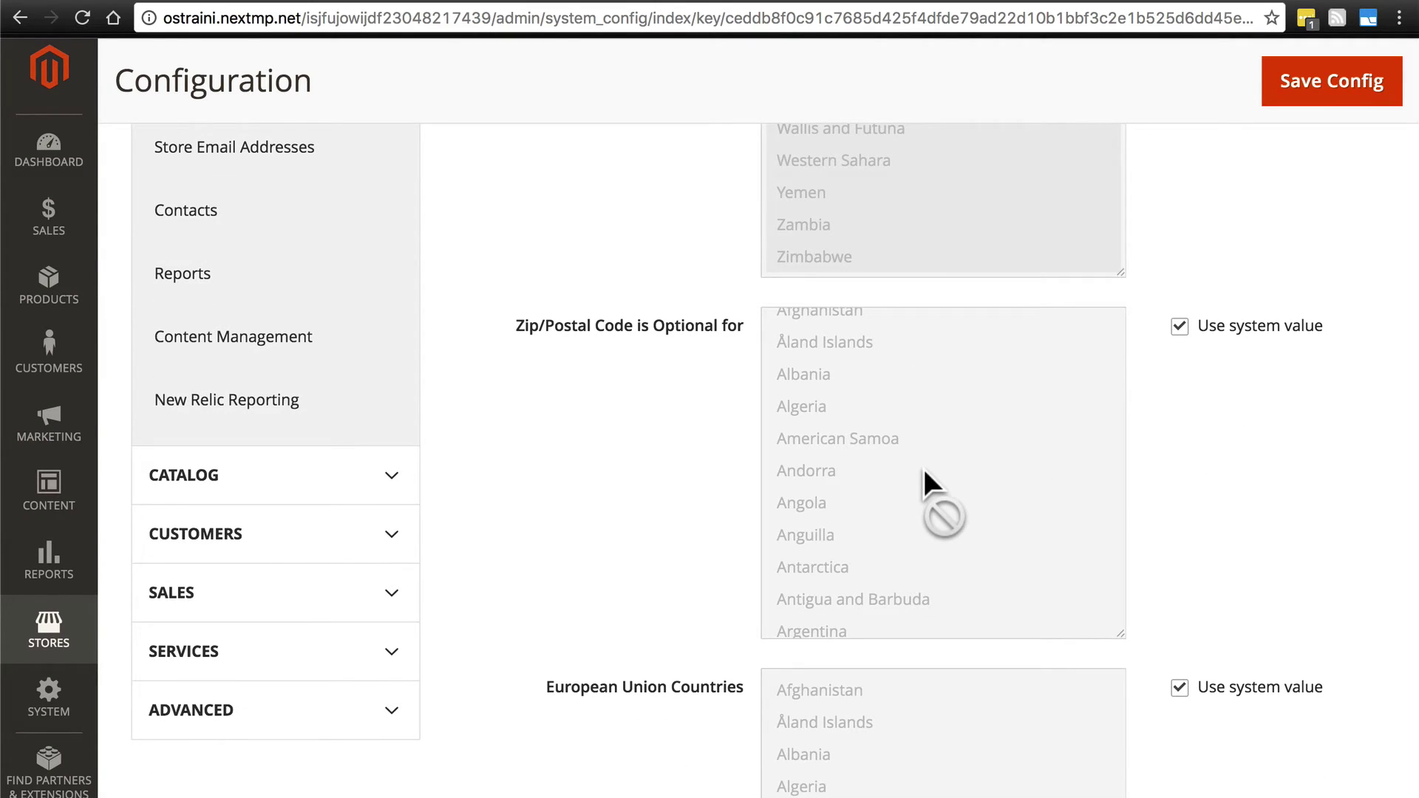
scroll(584, 369, "down", 6)
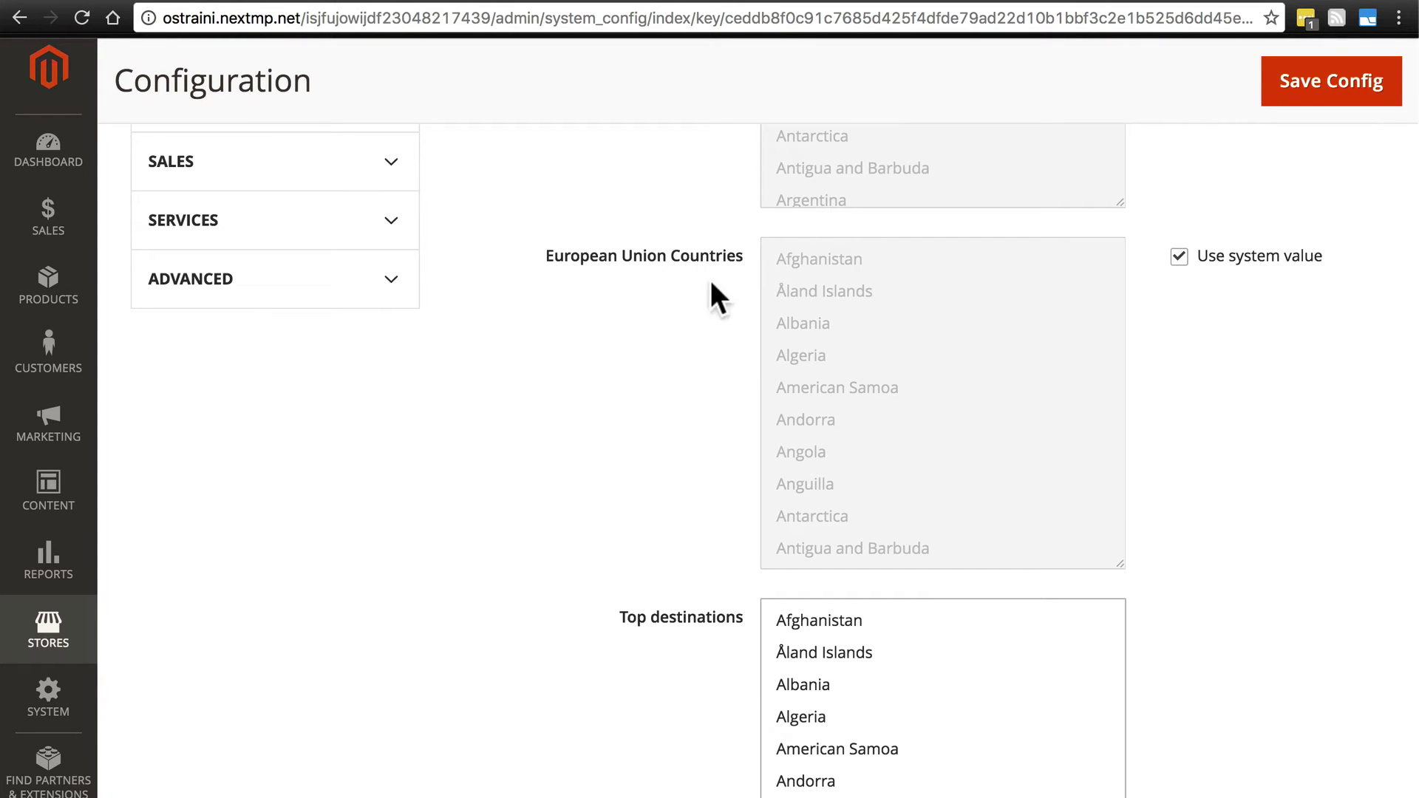
scroll(1017, 295, "down", 10)
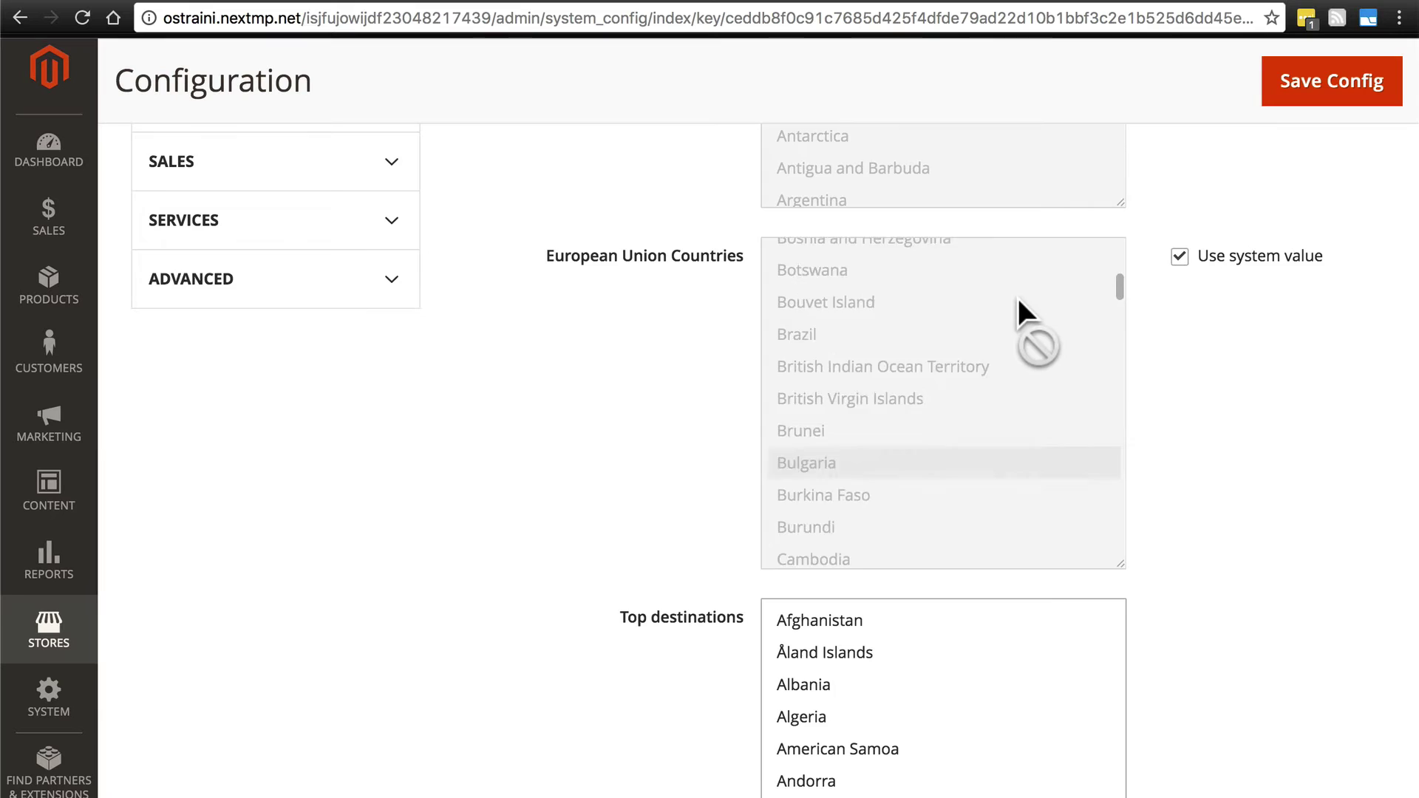
scroll(1017, 295, "down", 15)
scroll(1017, 294, "up", 2)
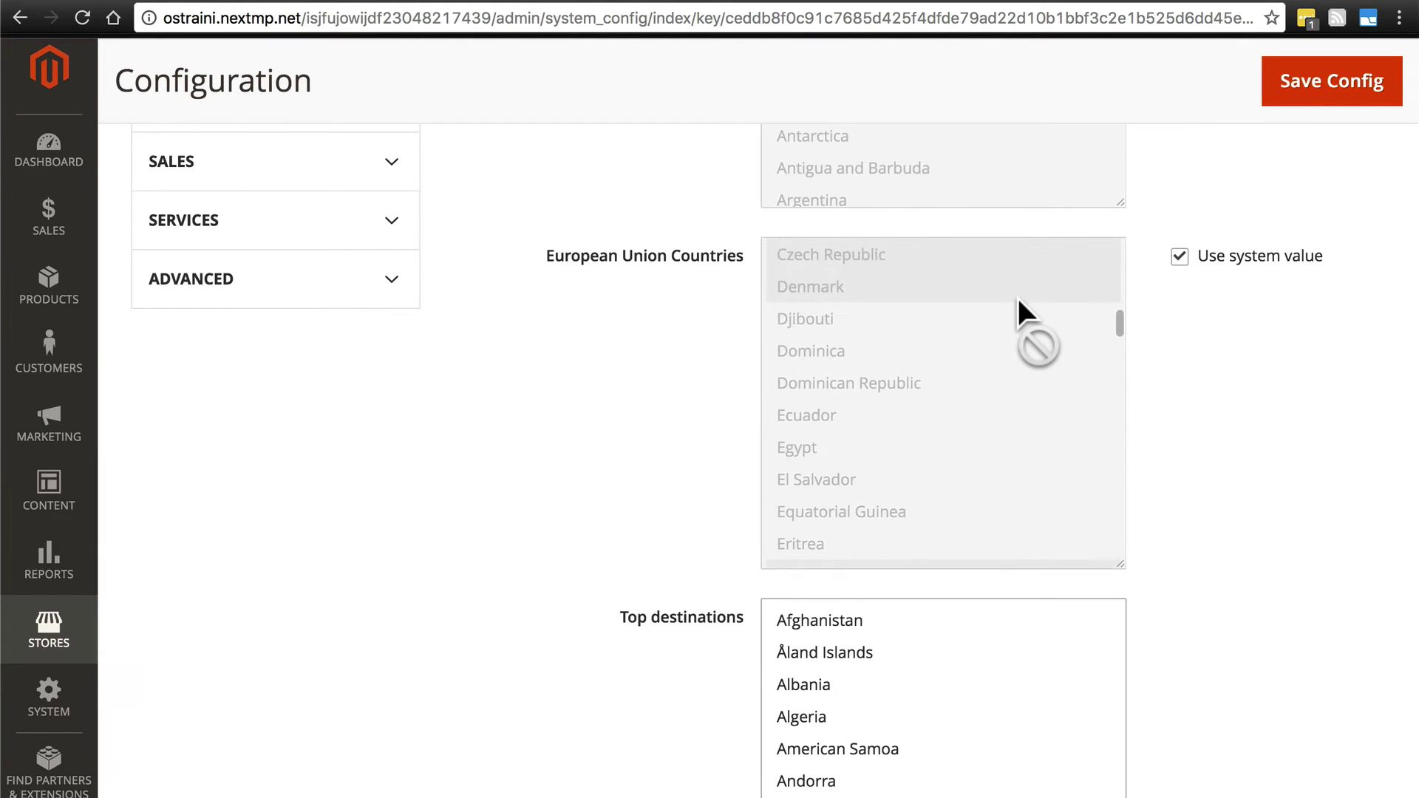
scroll(1017, 295, "down", 10)
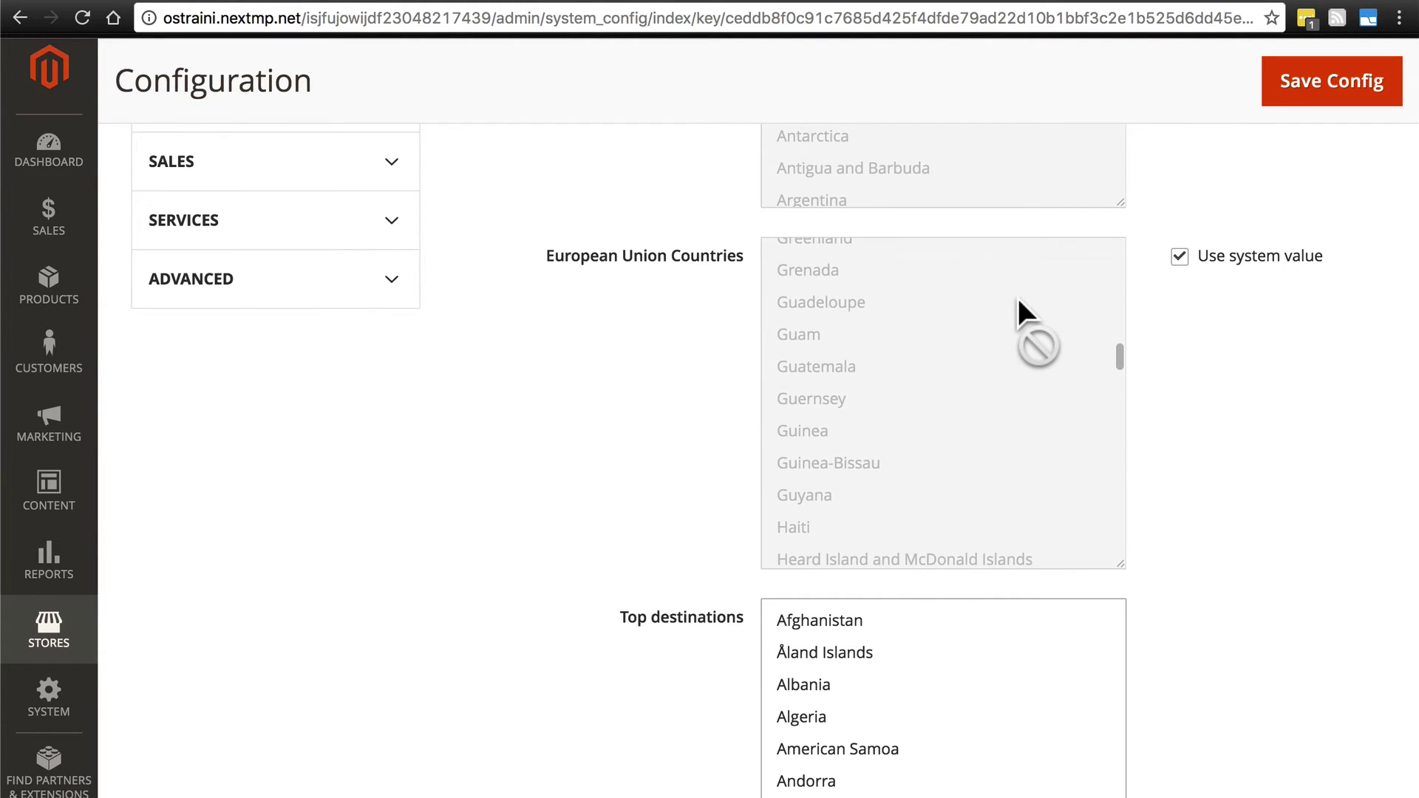
scroll(1017, 295, "down", 5)
scroll(621, 350, "down", 6)
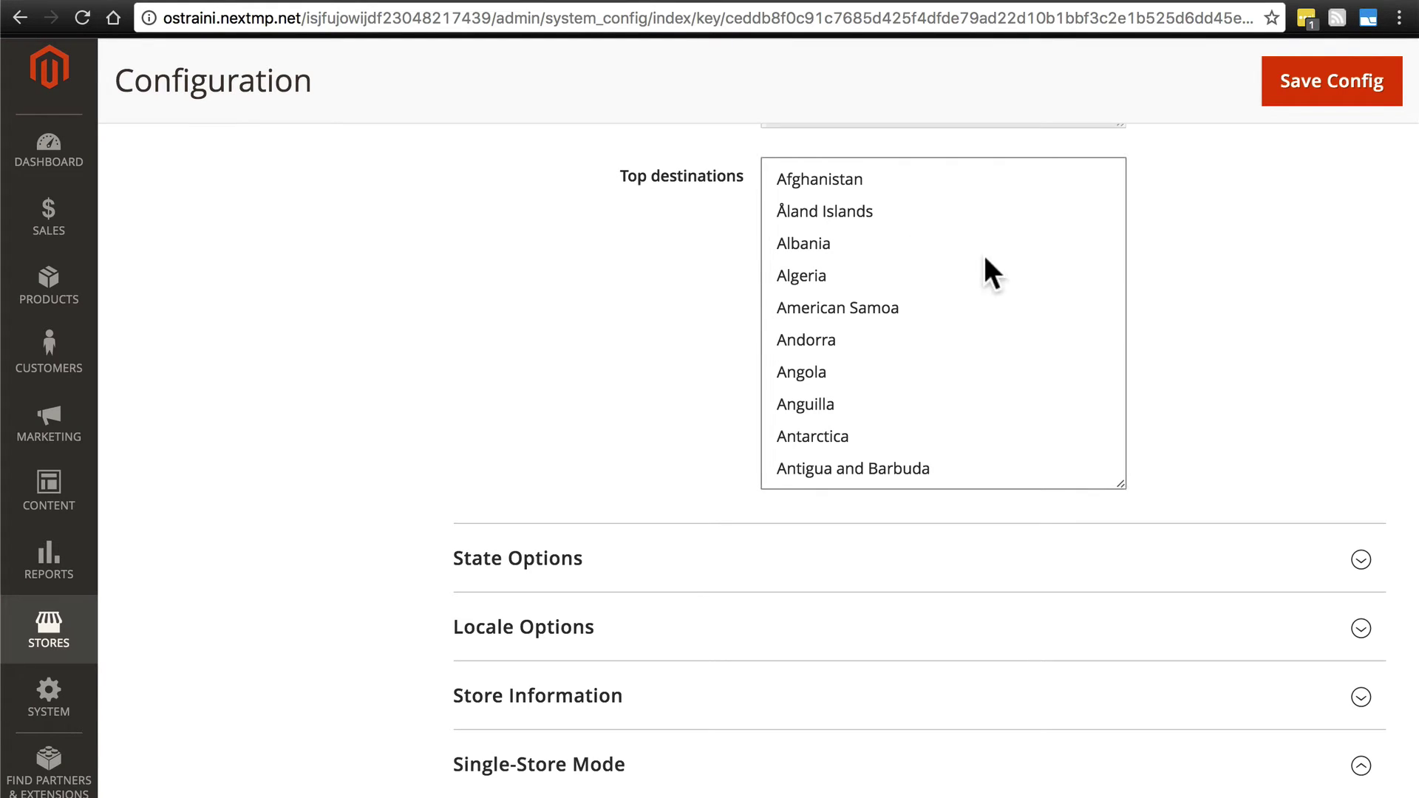
scroll(936, 233, "down", 5)
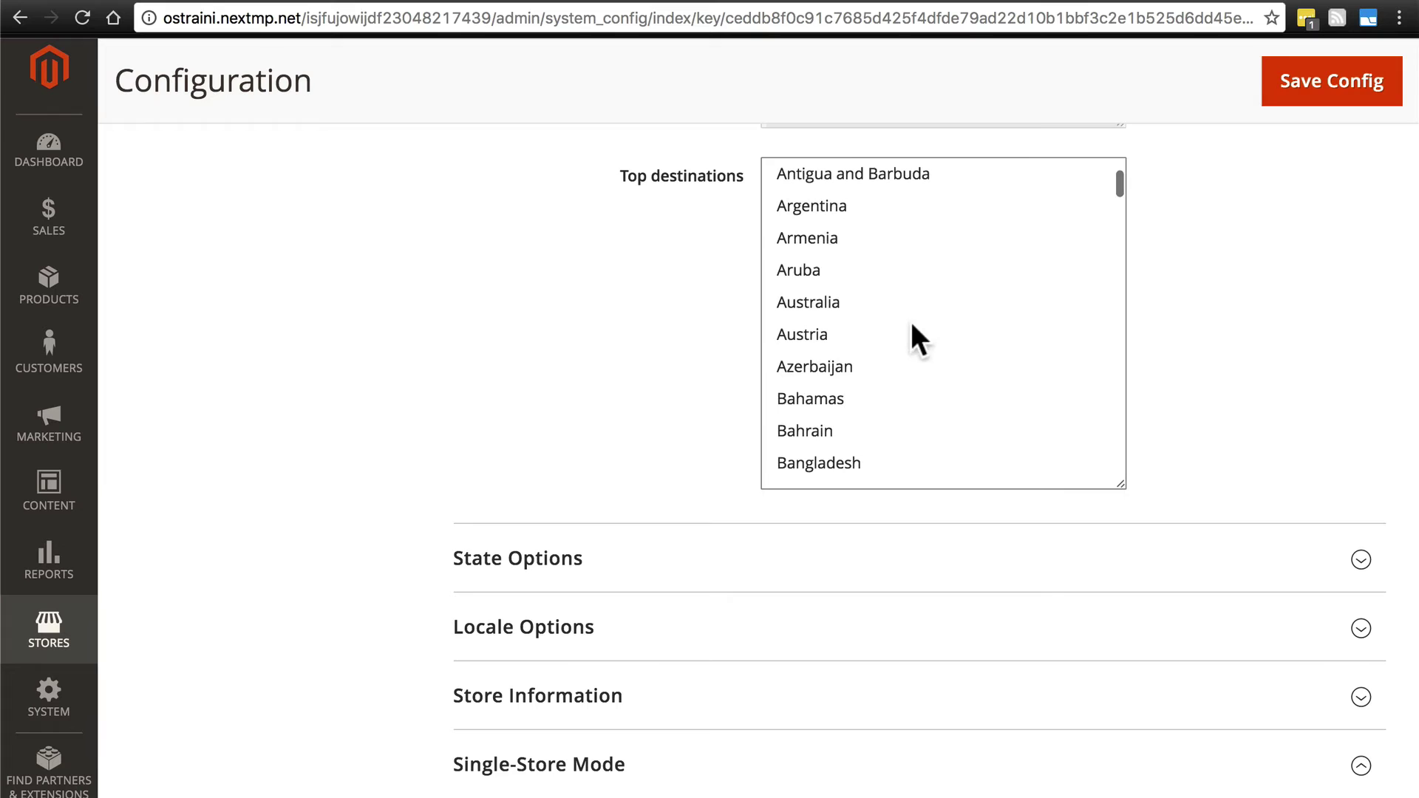
left_click(955, 281)
left_click(965, 384, "super")
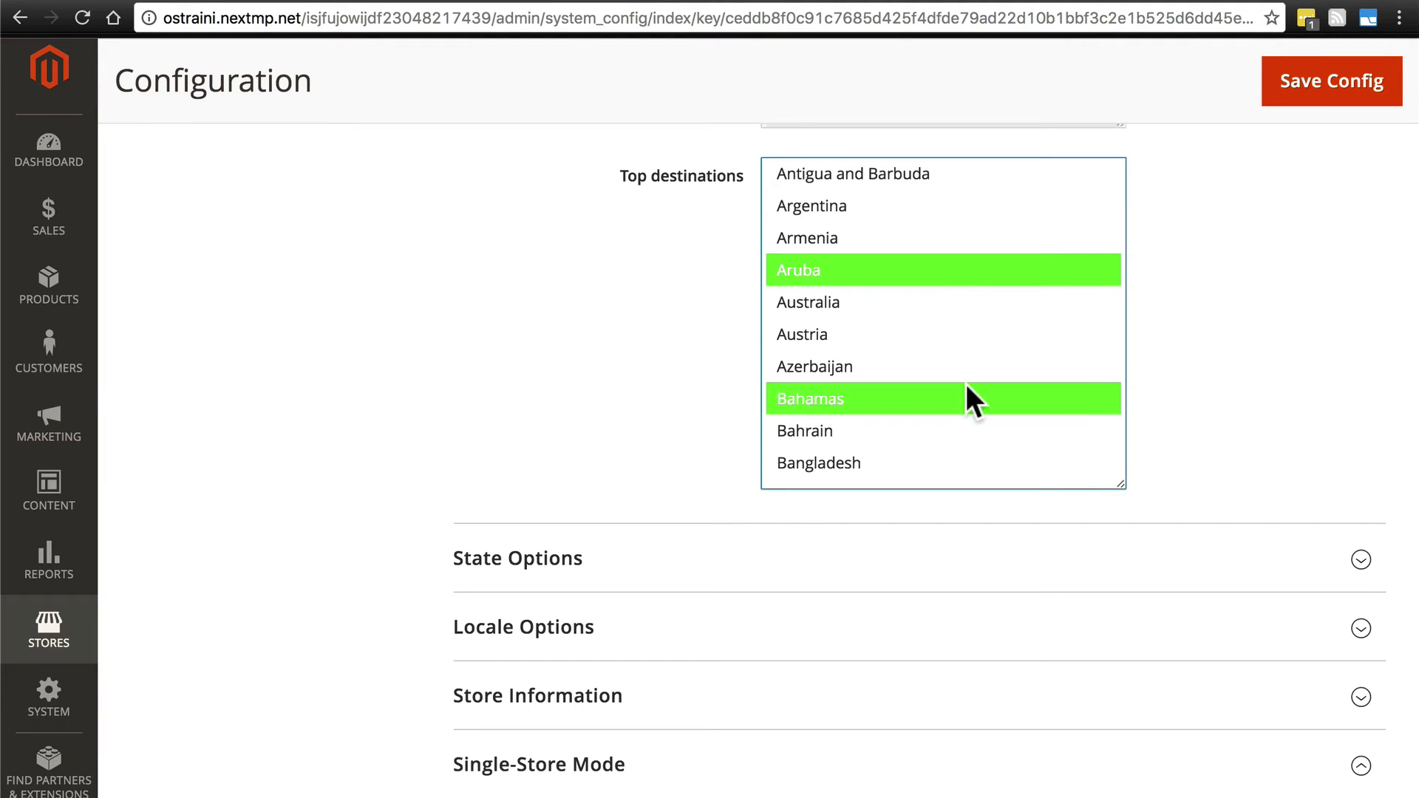
scroll(946, 244, "up", 5)
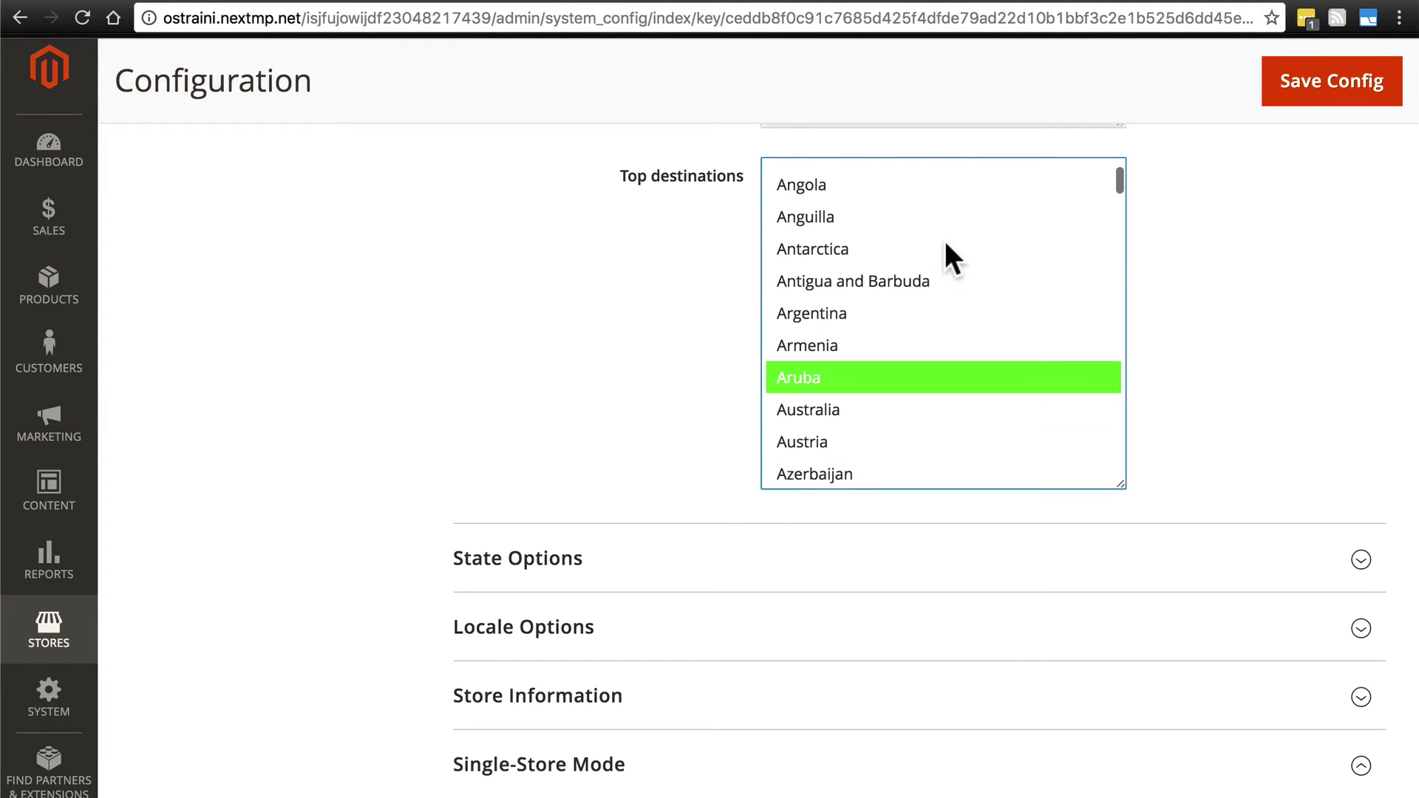
scroll(941, 191, "up", 3)
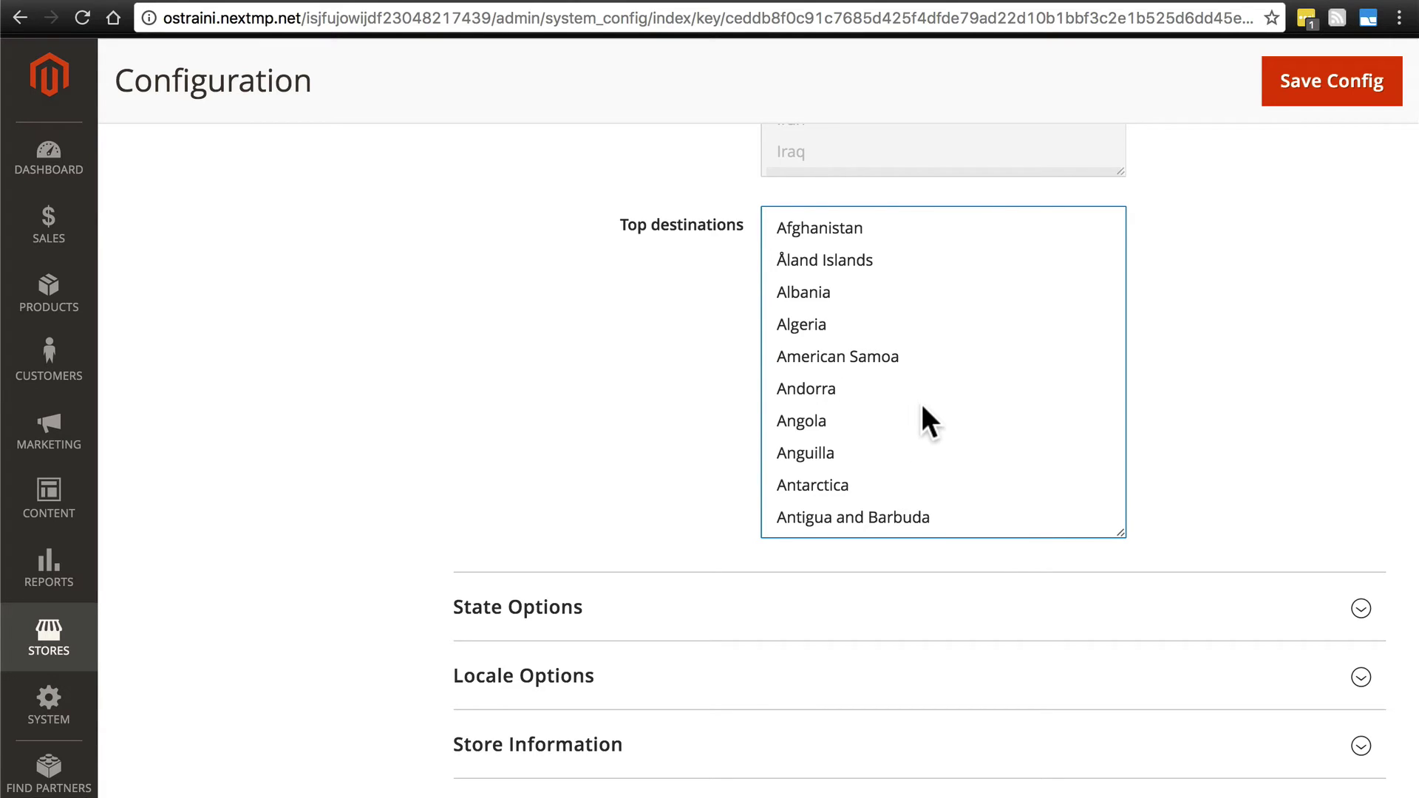
scroll(887, 403, "down", 3)
scroll(888, 404, "up", 2)
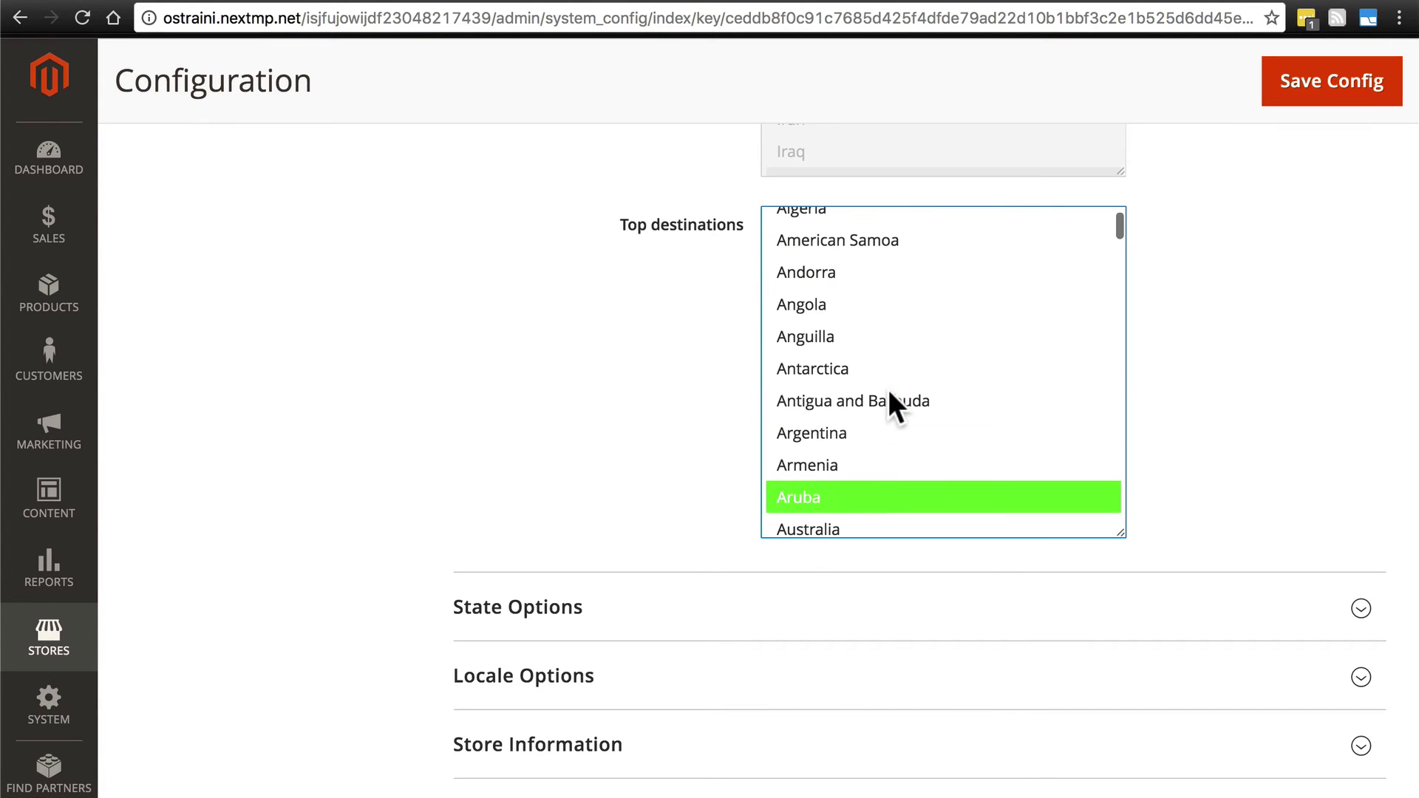
left_click(894, 402)
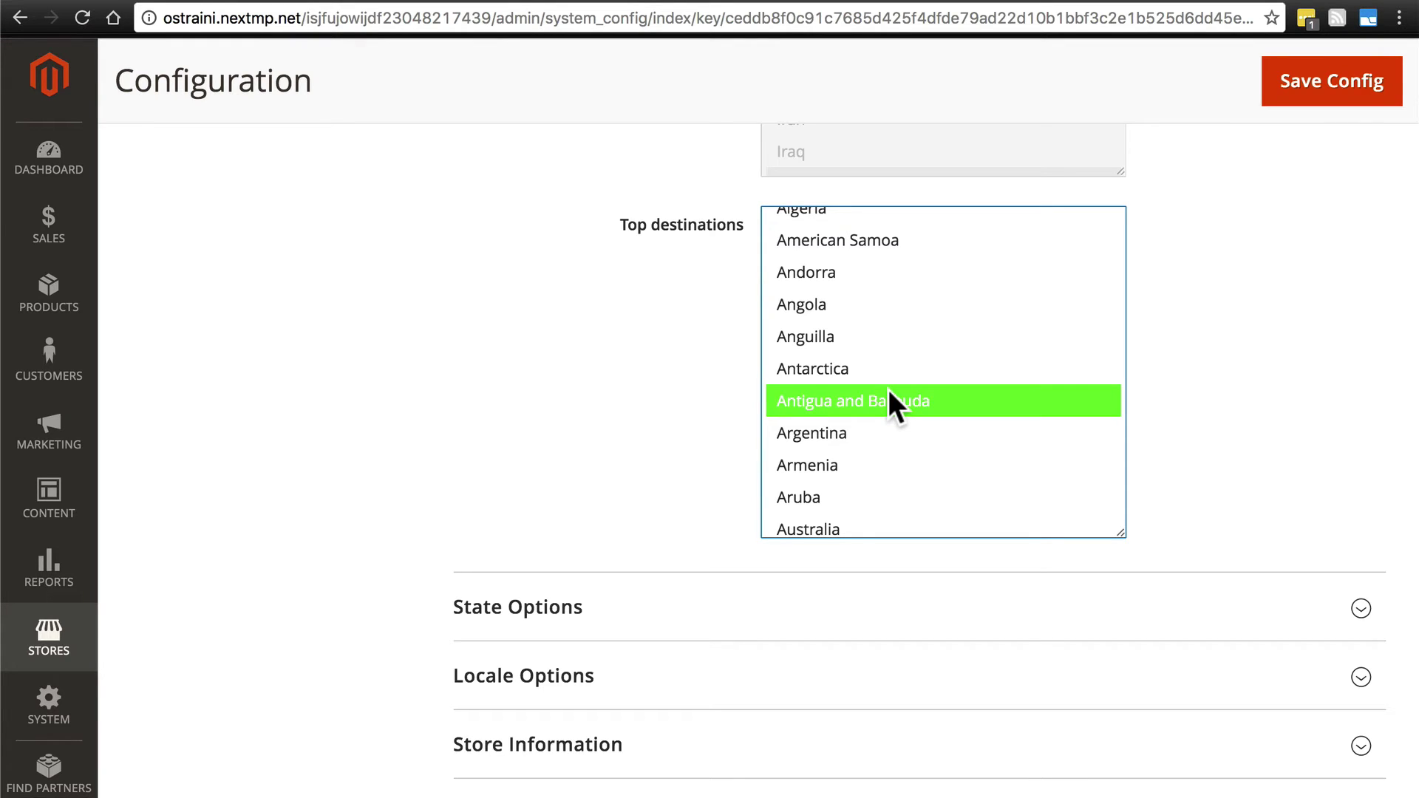
scroll(888, 389, "down", 20)
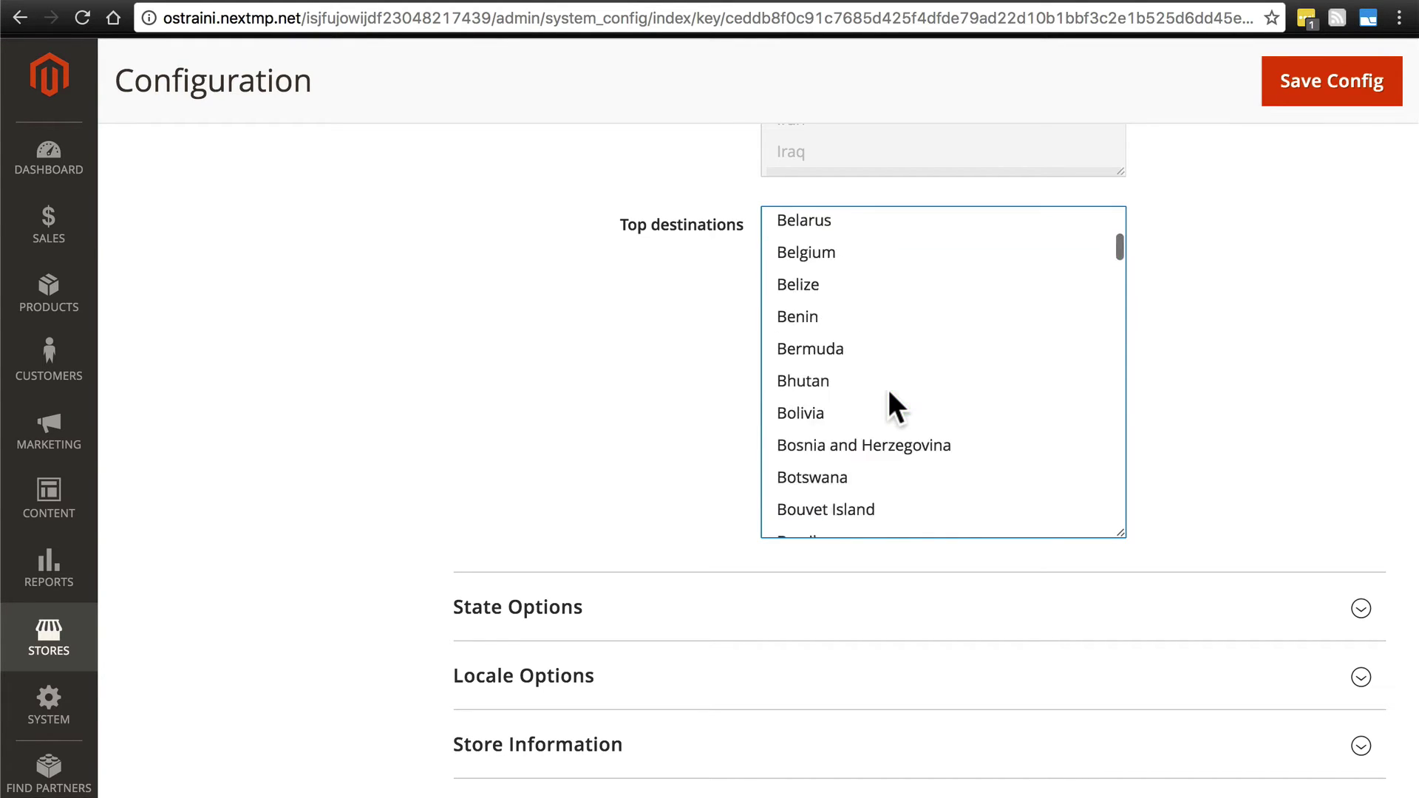
scroll(889, 394, "down", 3)
scroll(890, 394, "up", 3)
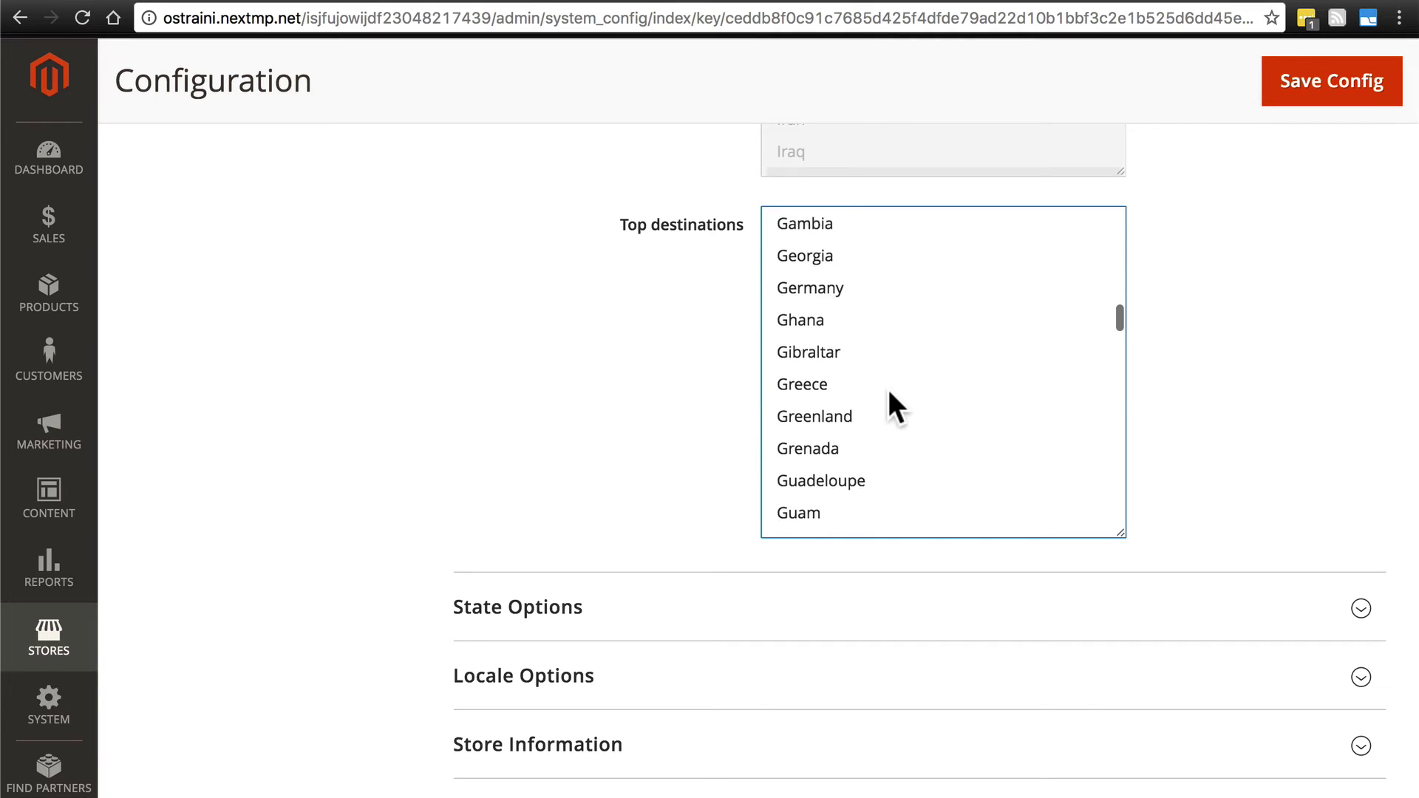
left_click(852, 306)
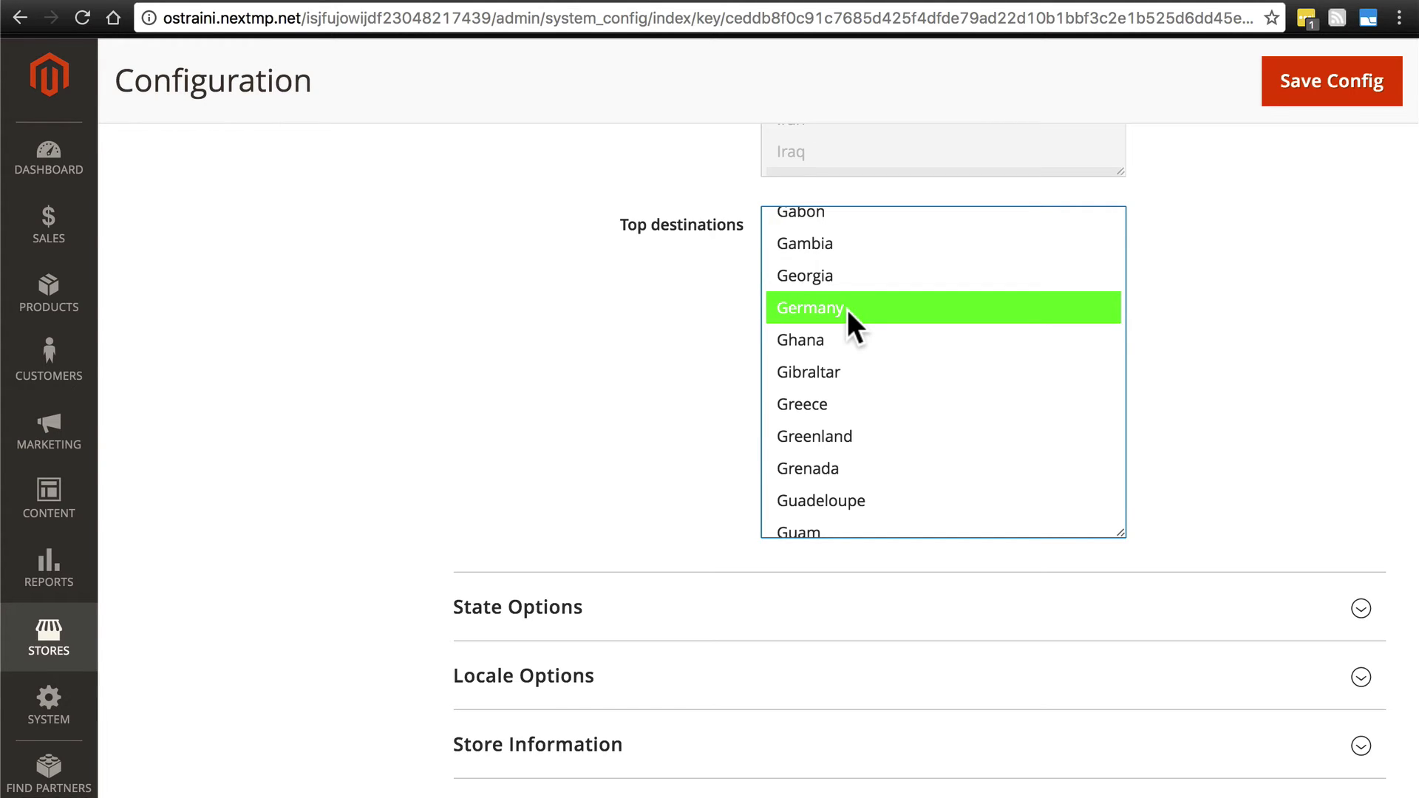
scroll(939, 342, "up", 20)
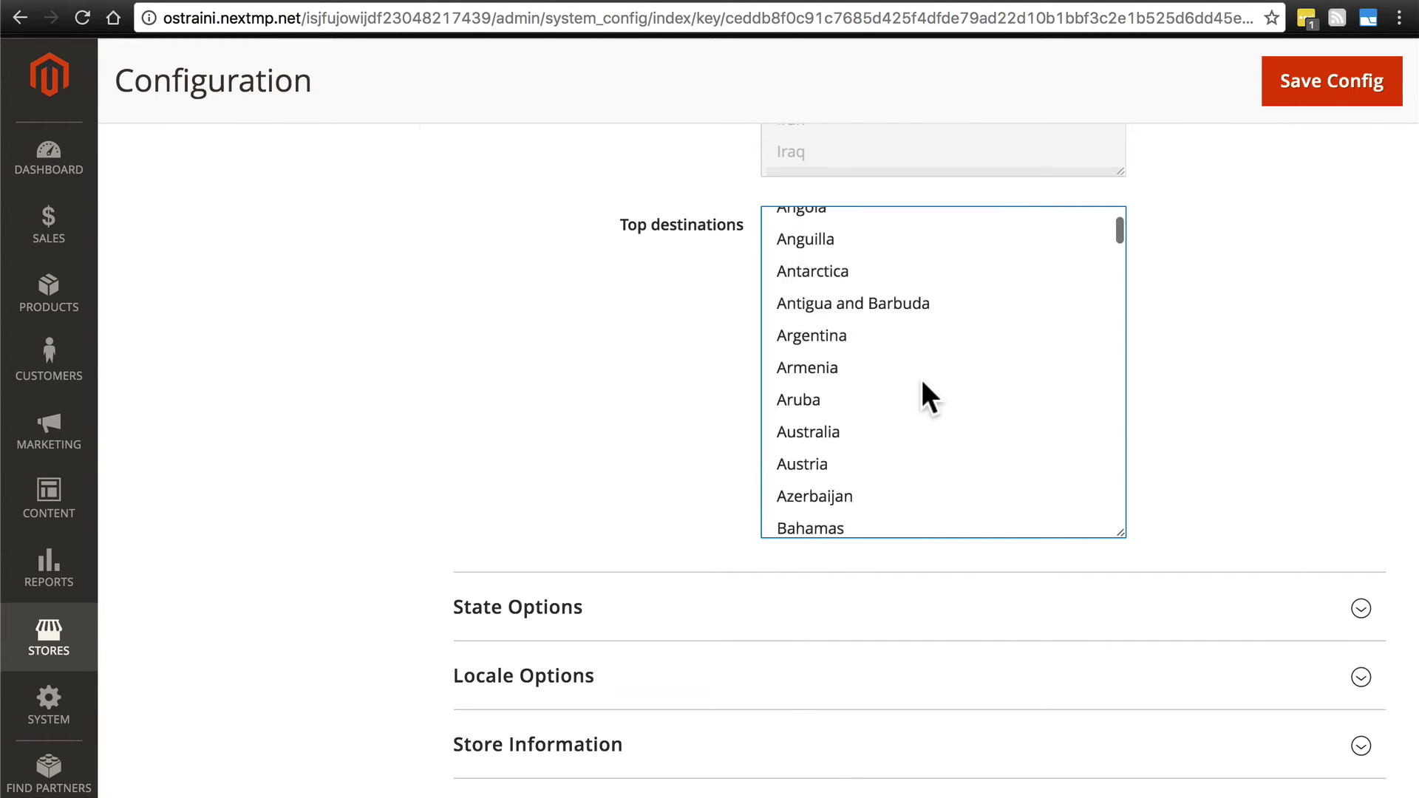
scroll(855, 522, "down", 15)
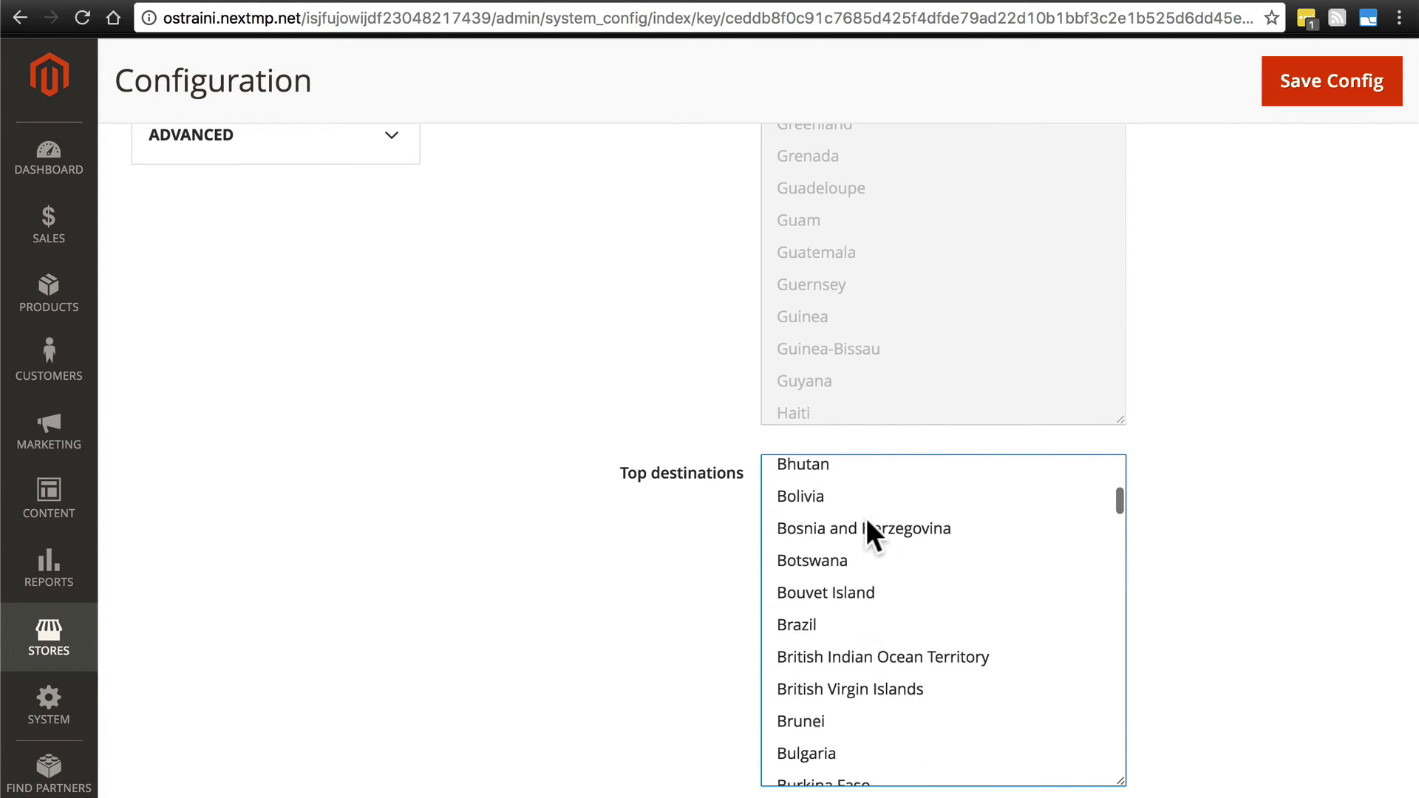
scroll(867, 518, "down", 12)
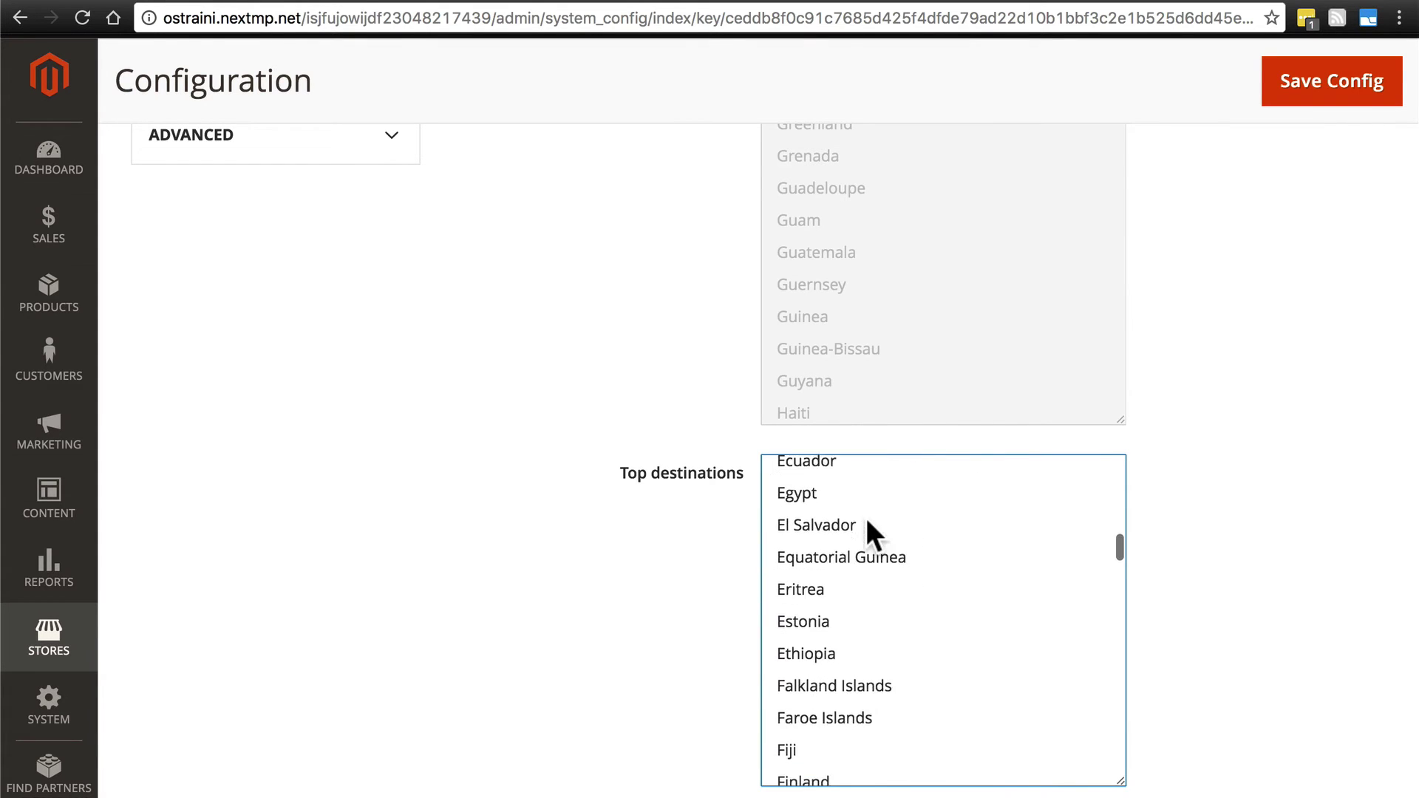
scroll(865, 516, "up", 1)
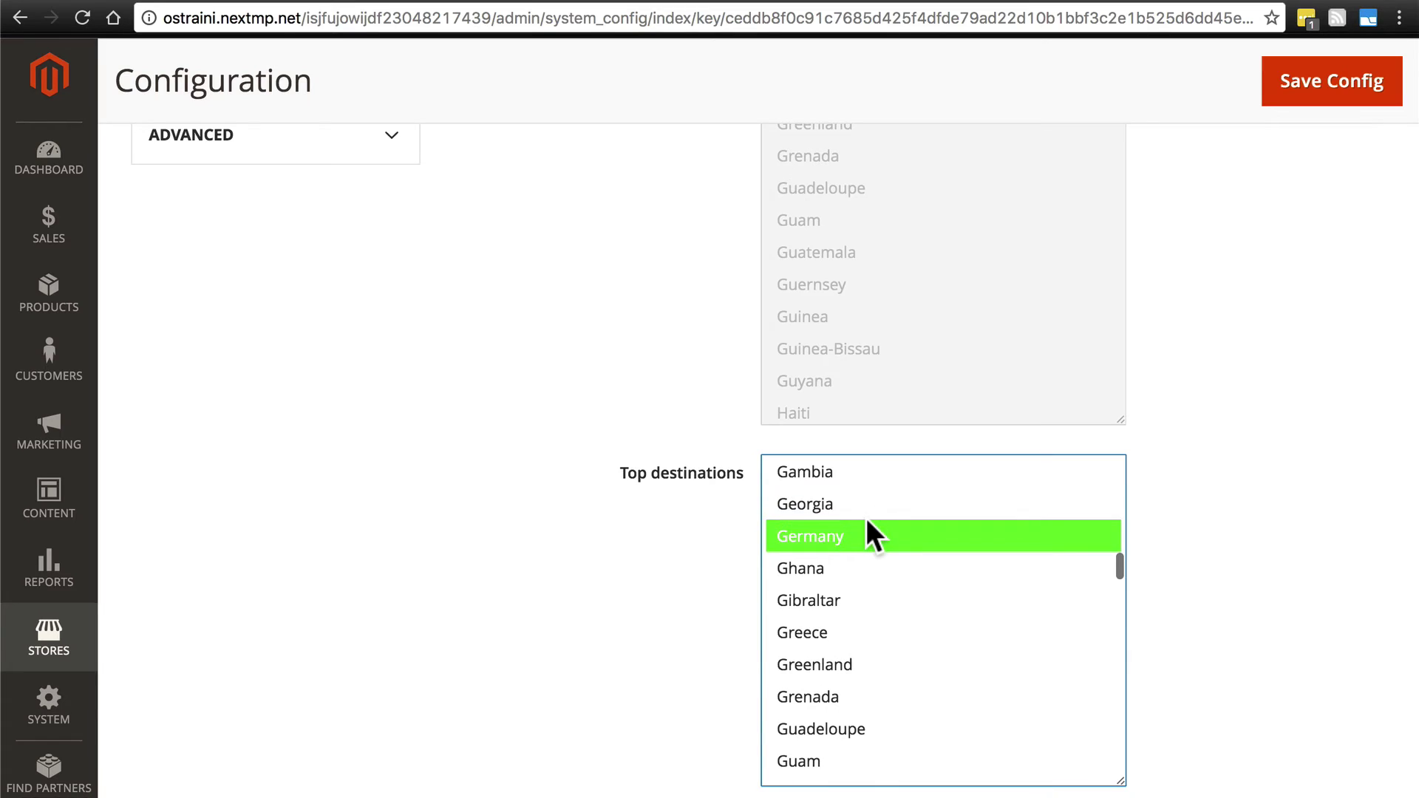
left_click(860, 546, "super")
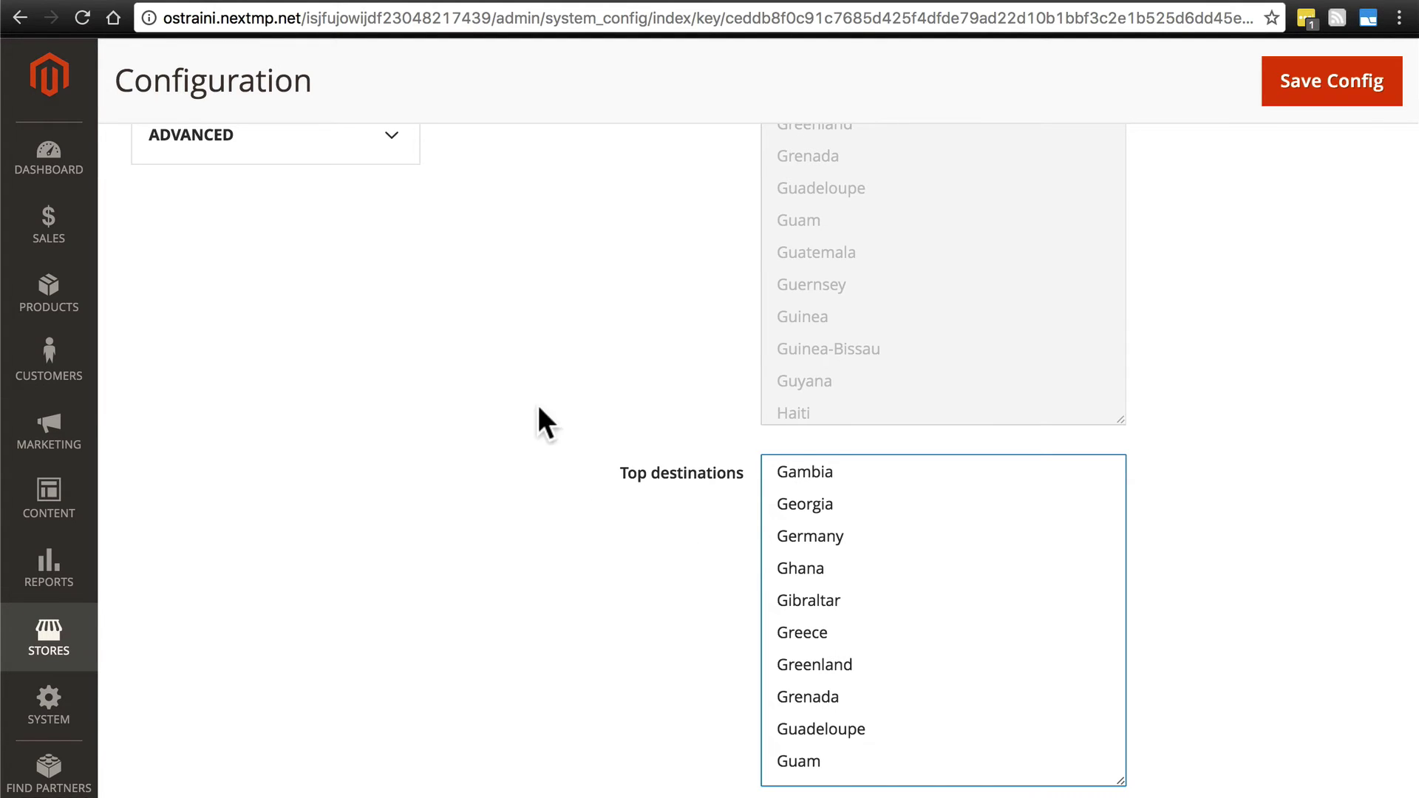
Expand State Options and scroll through its settings down to Locale Options.
scroll(538, 406, "down", 7)
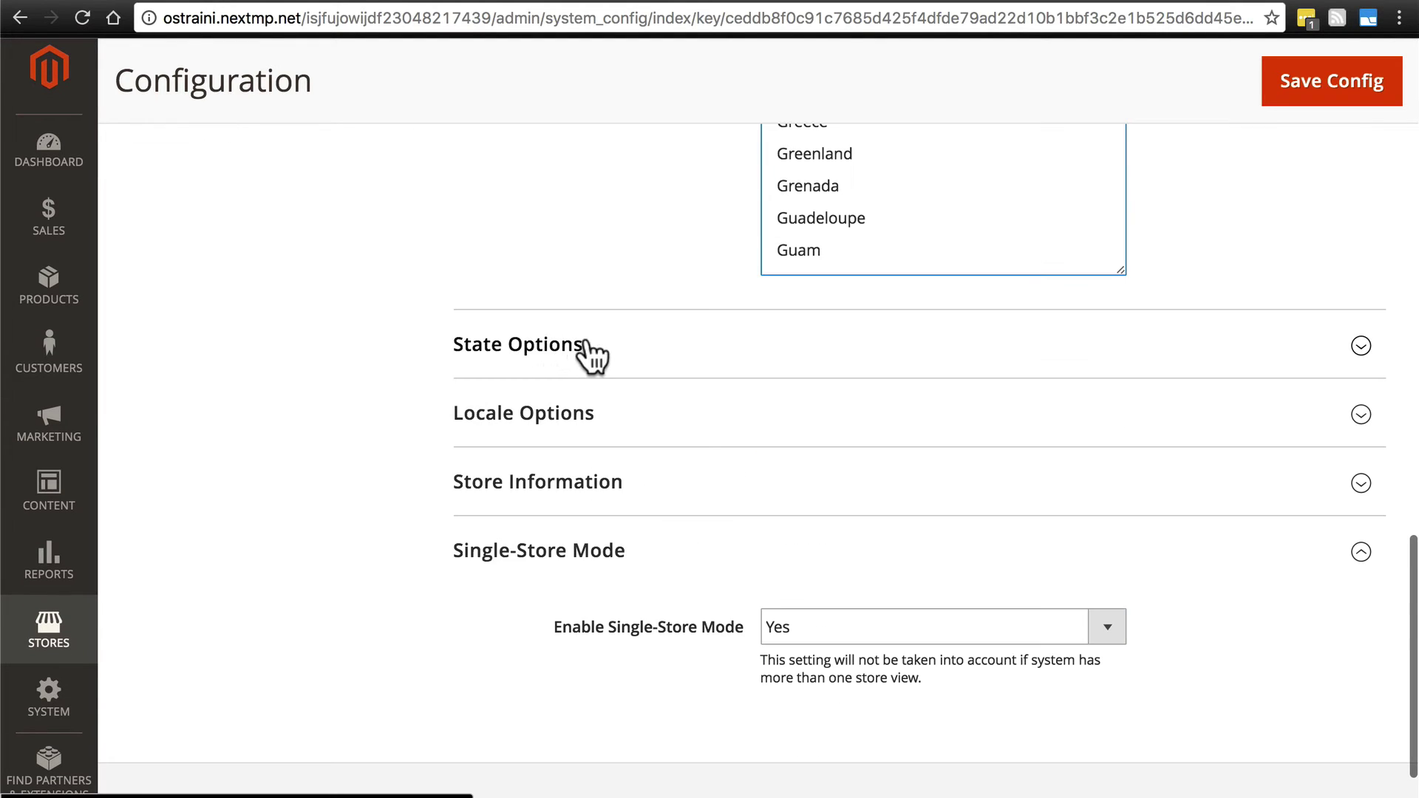
left_click(644, 360)
scroll(629, 340, "down", 2)
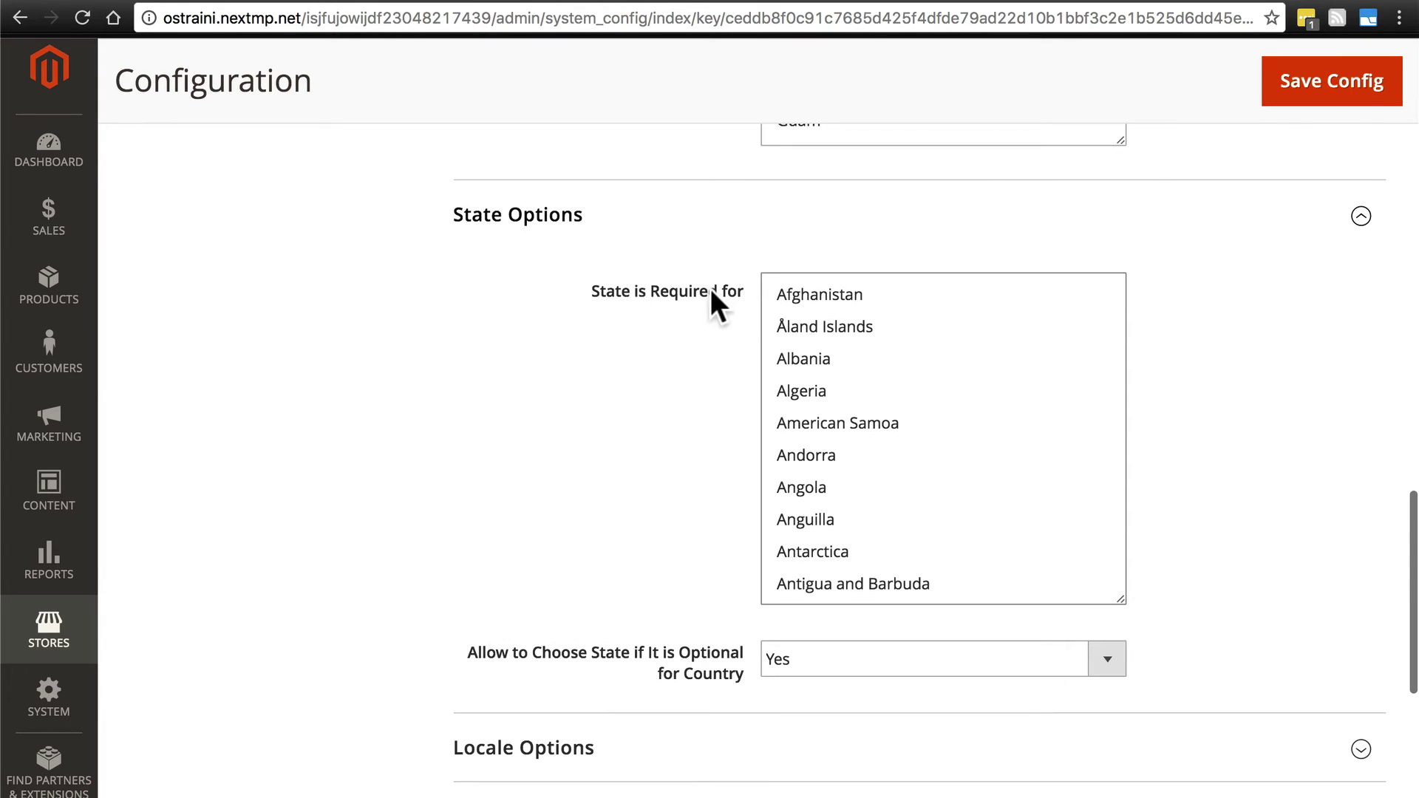
scroll(620, 340, "up", 20)
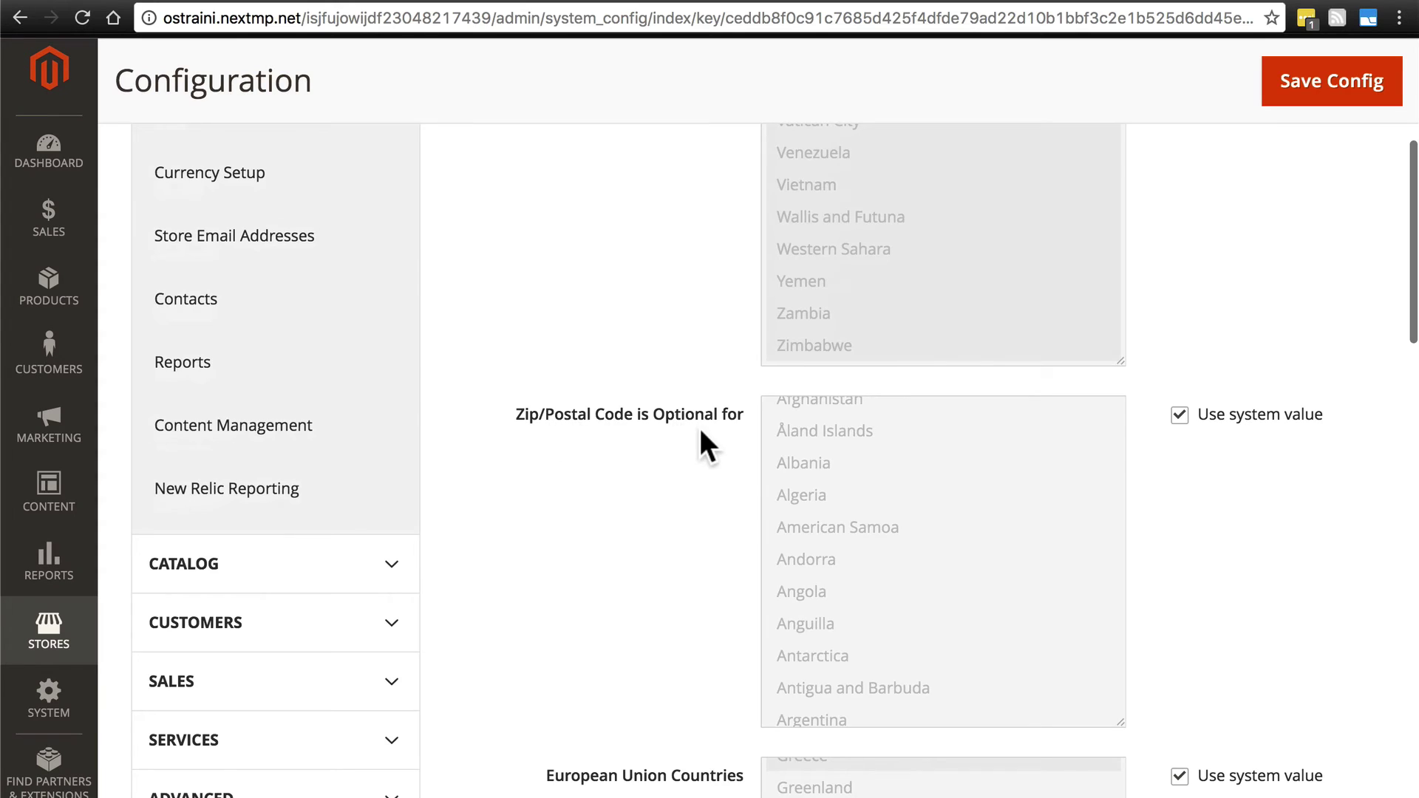
scroll(701, 432, "down", 15)
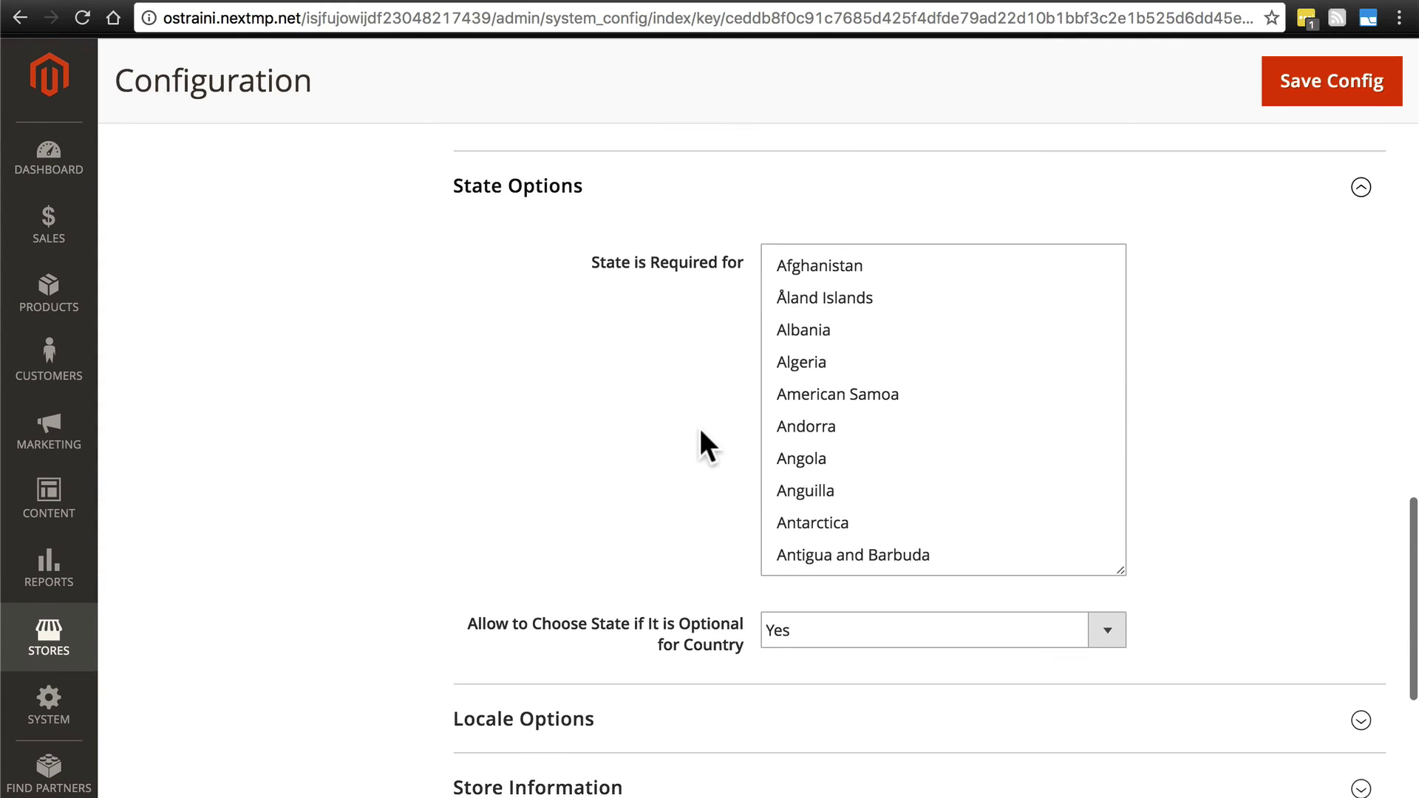
scroll(700, 431, "up", 1)
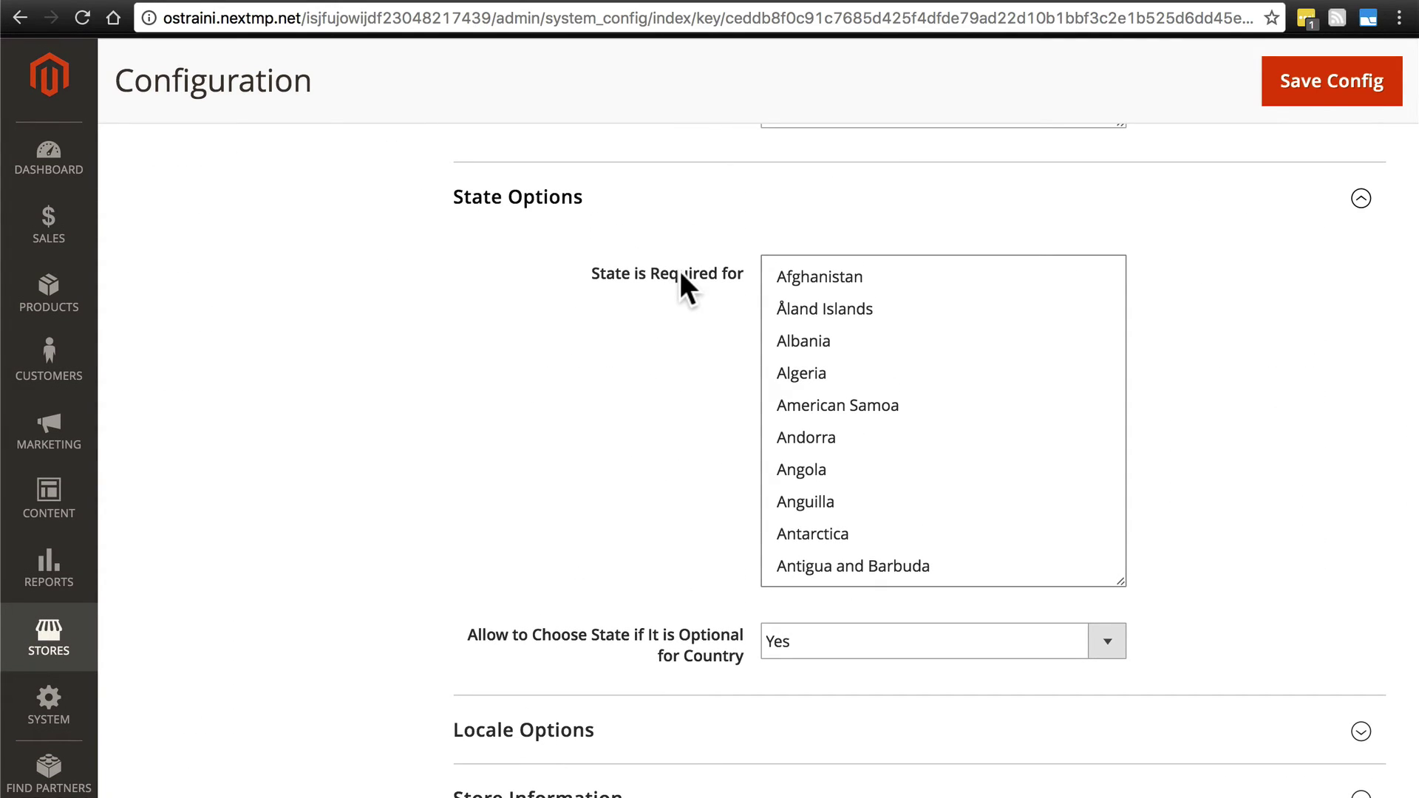
scroll(890, 381, "down", 3)
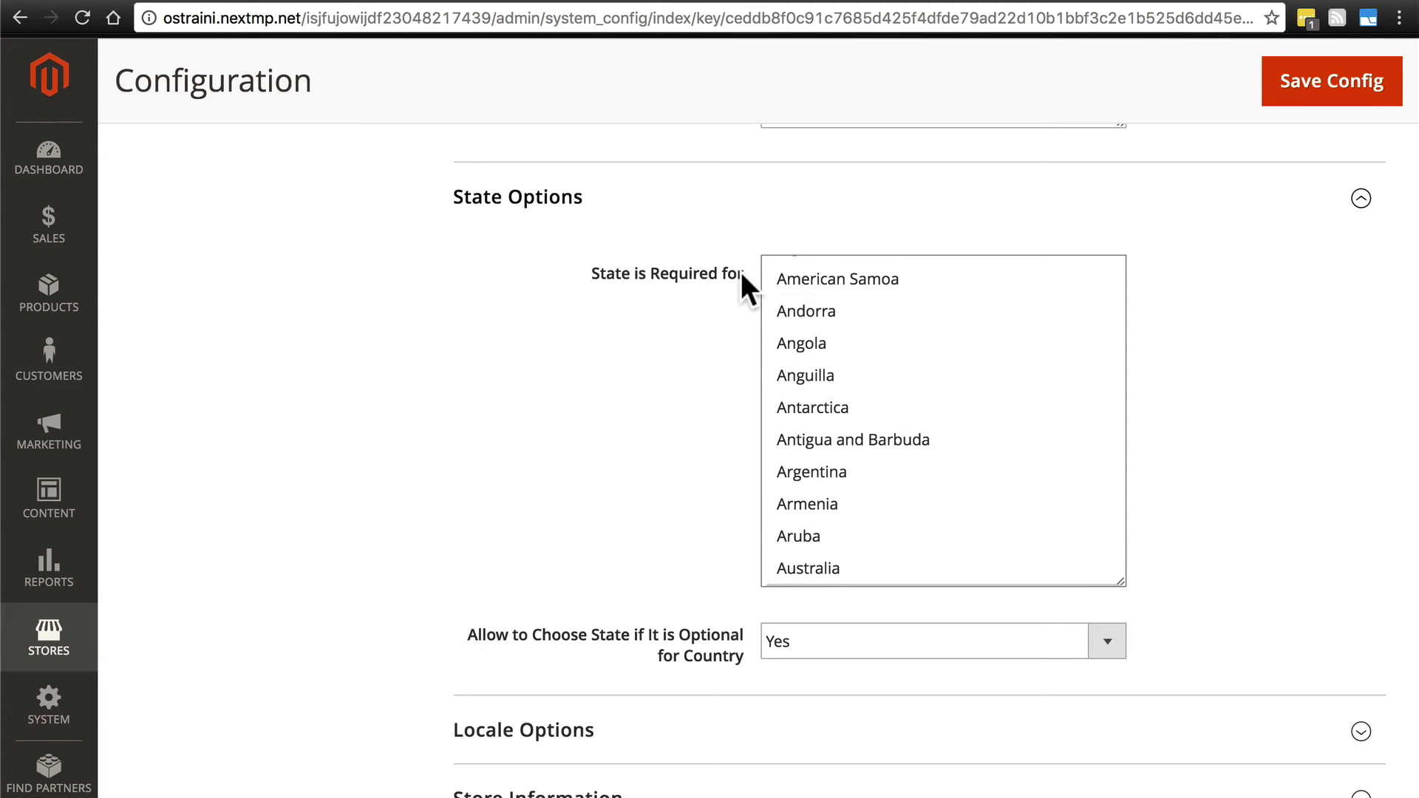
scroll(610, 399, "down", 3)
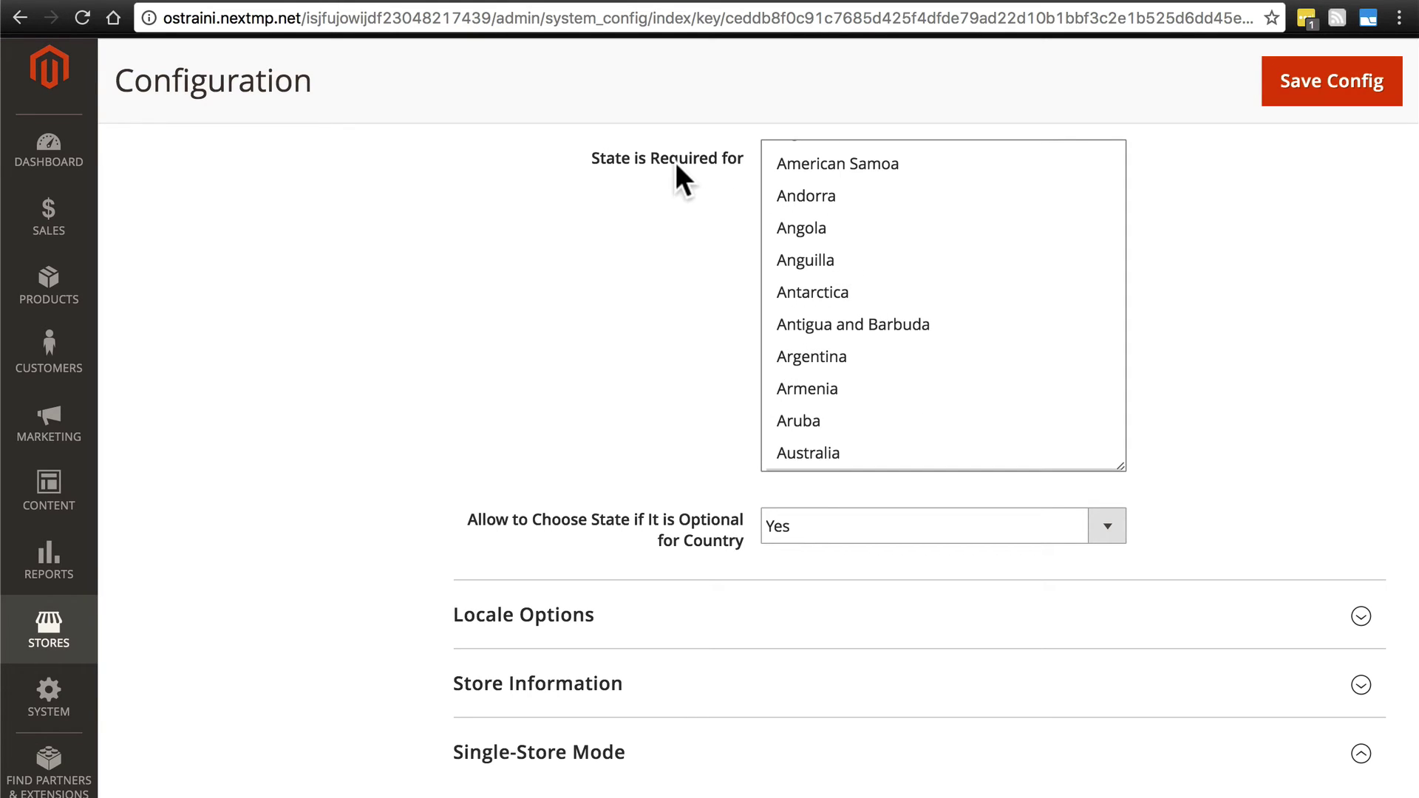
scroll(929, 210, "down", 2)
scroll(929, 210, "up", 3)
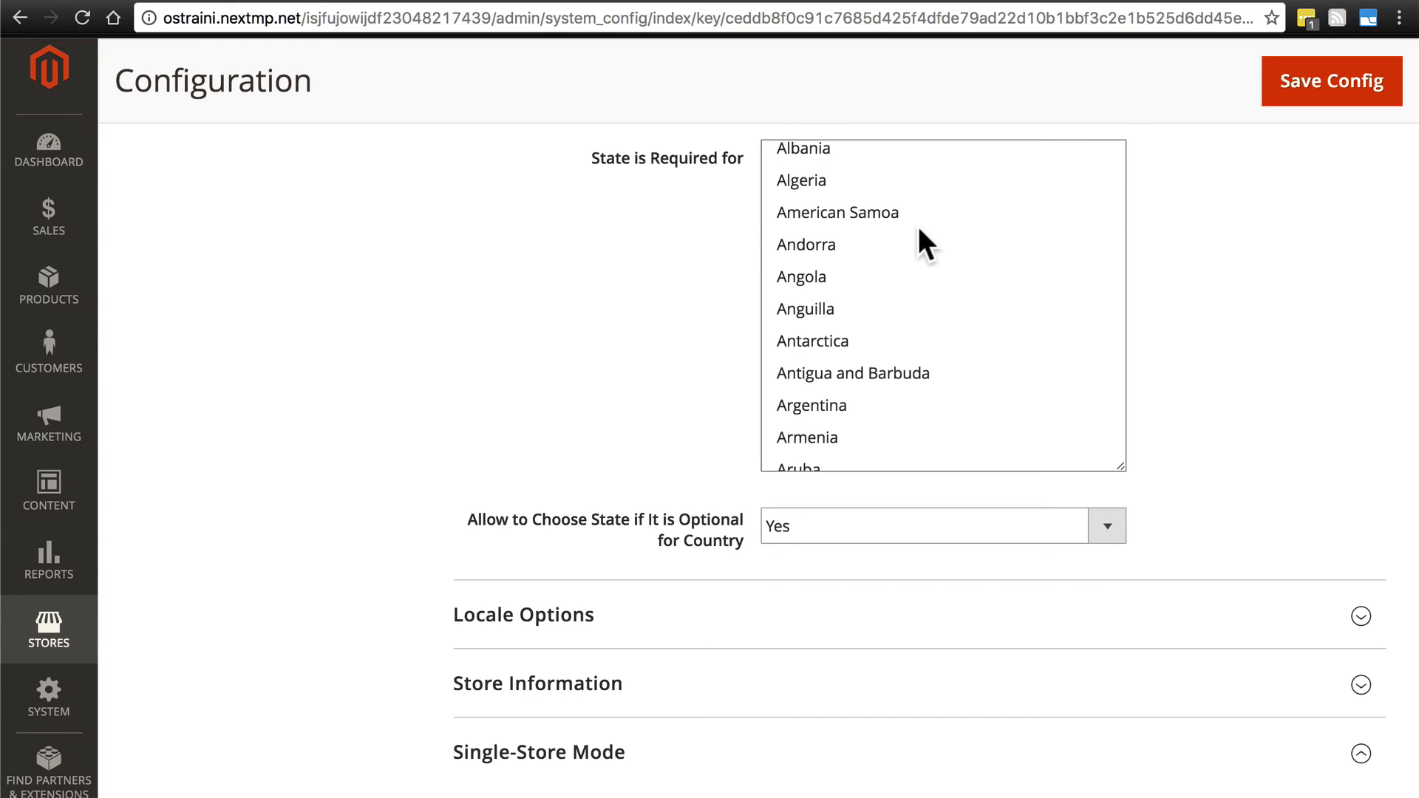
scroll(624, 339, "down", 4)
Expand Locale Options, keeping timezone America/Detroit and locale English (United States).
left_click(638, 340)
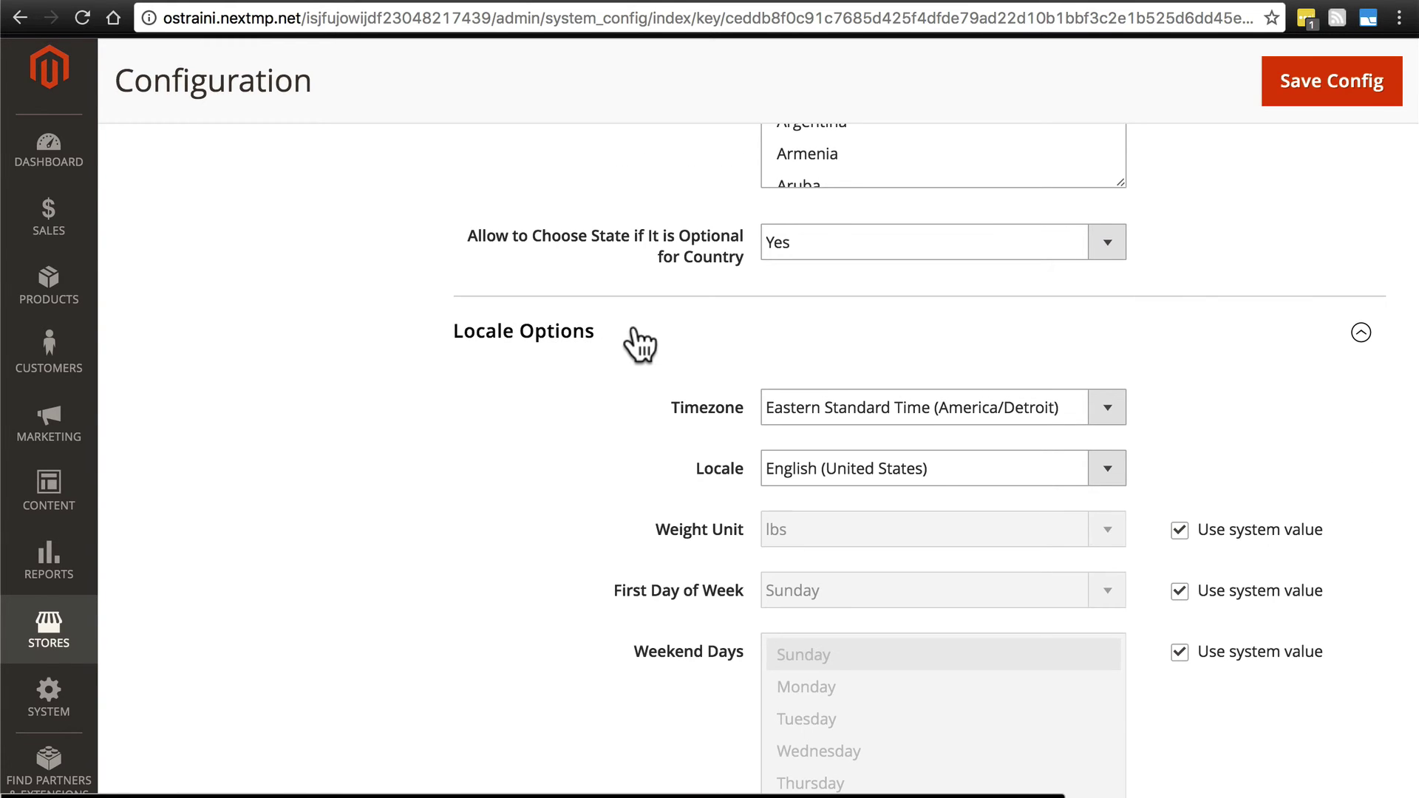
scroll(488, 319, "down", 3)
scroll(556, 414, "down", 1)
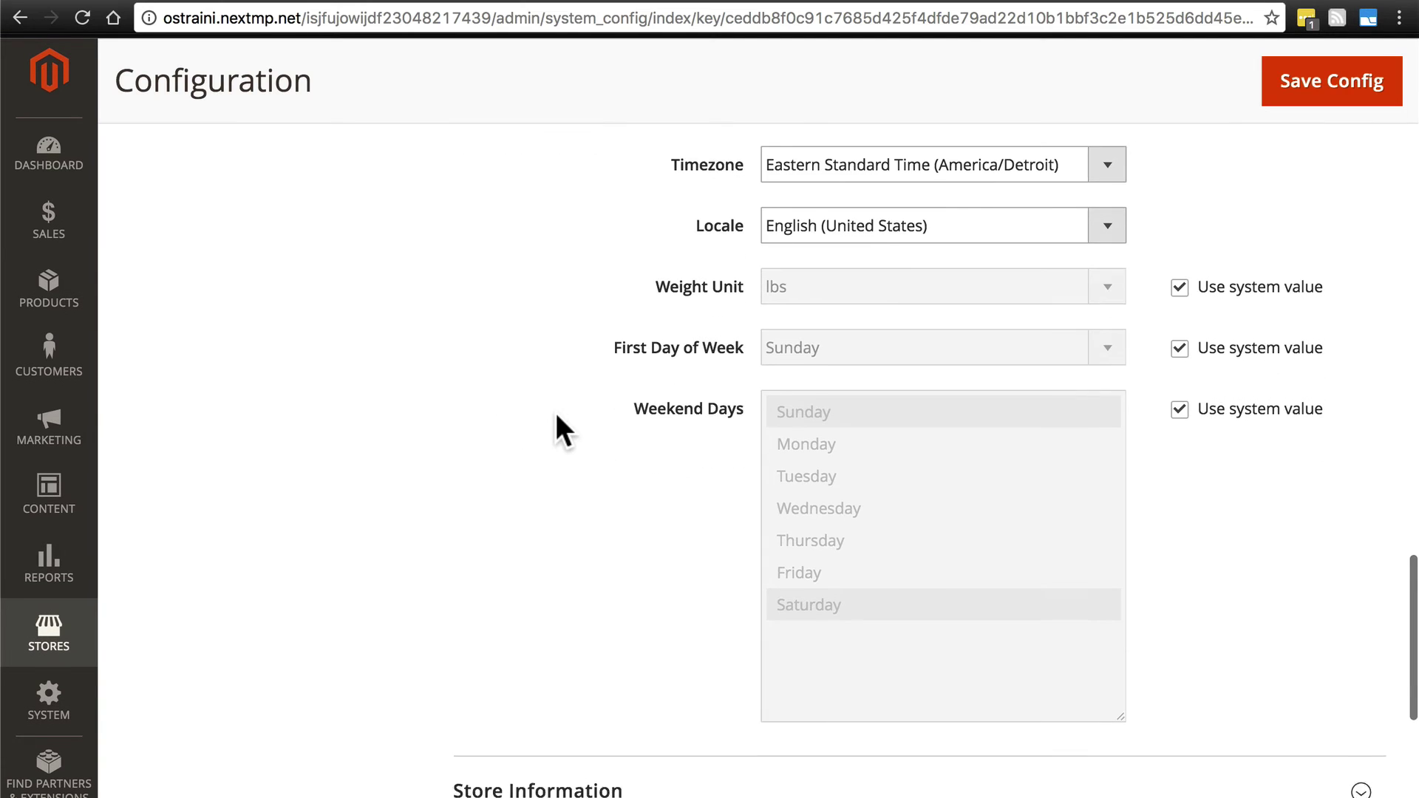
scroll(556, 414, "up", 1)
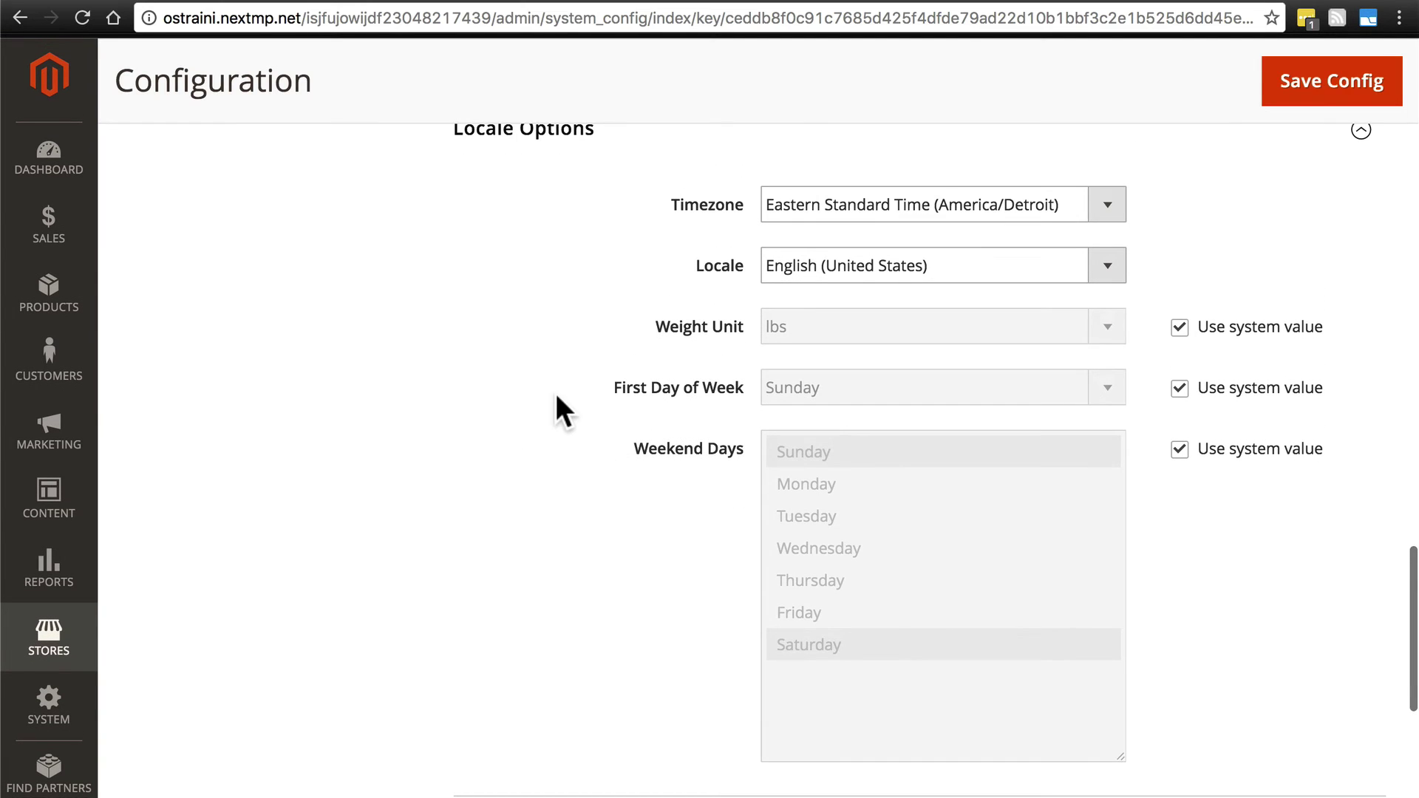
left_click(843, 207)
left_click(844, 202)
left_click(818, 264)
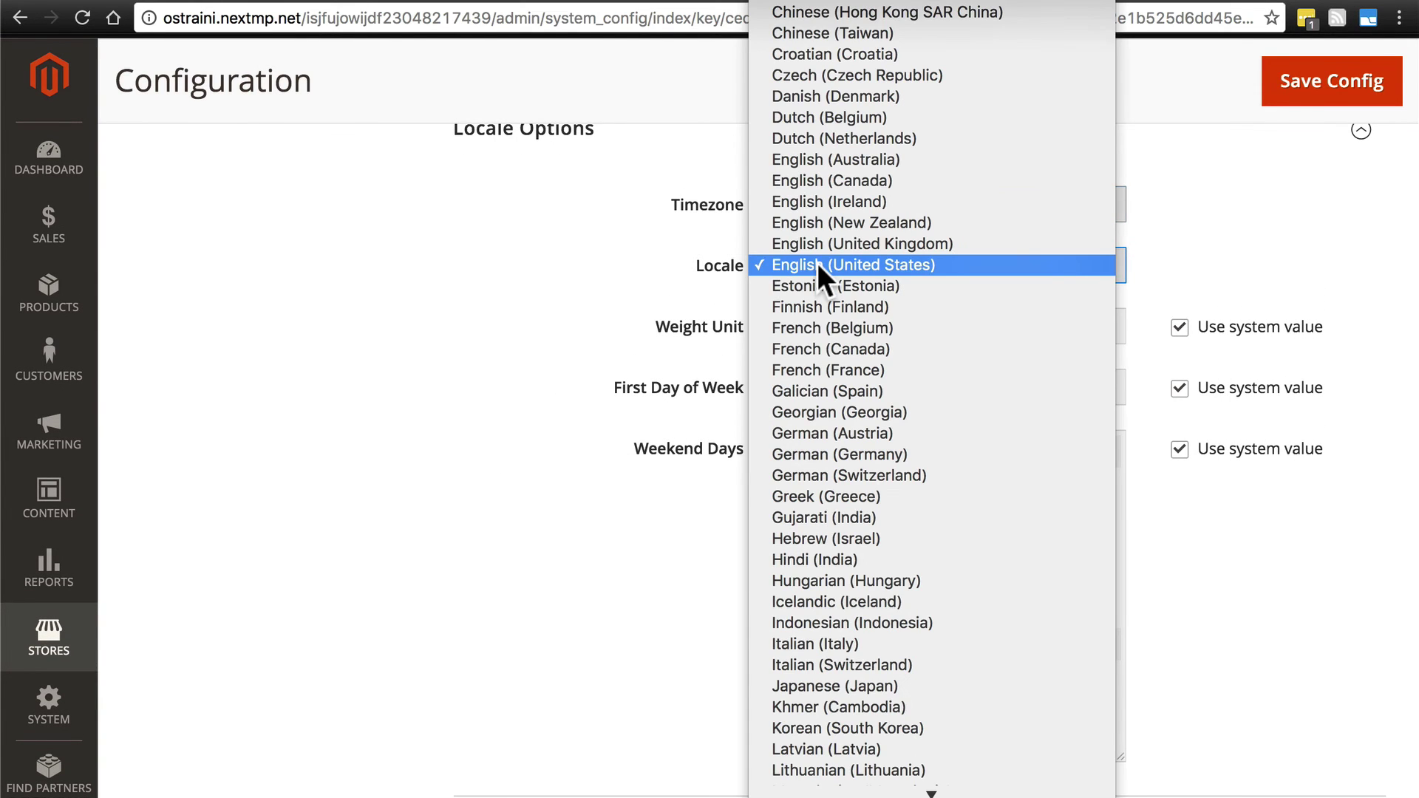
left_click(873, 263)
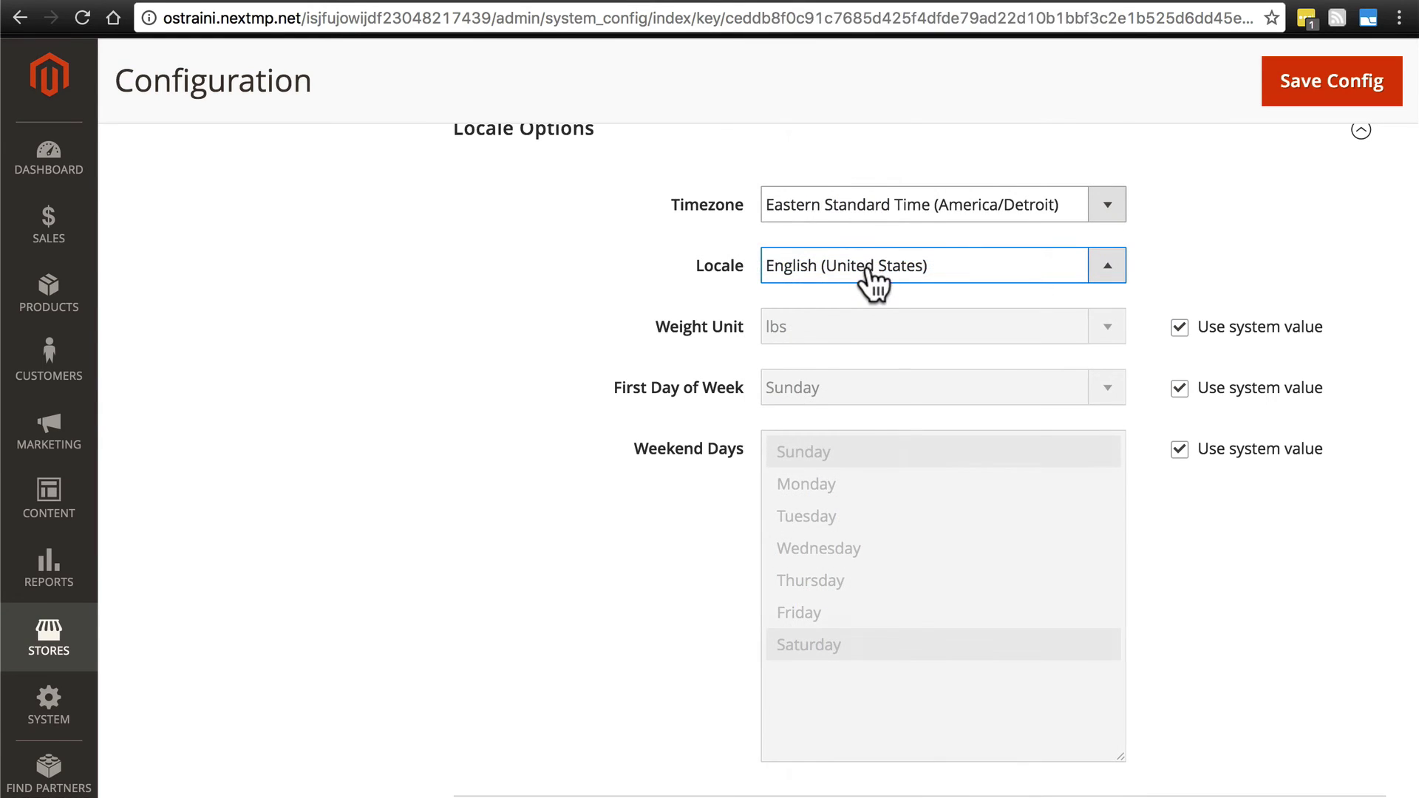
left_click(875, 264)
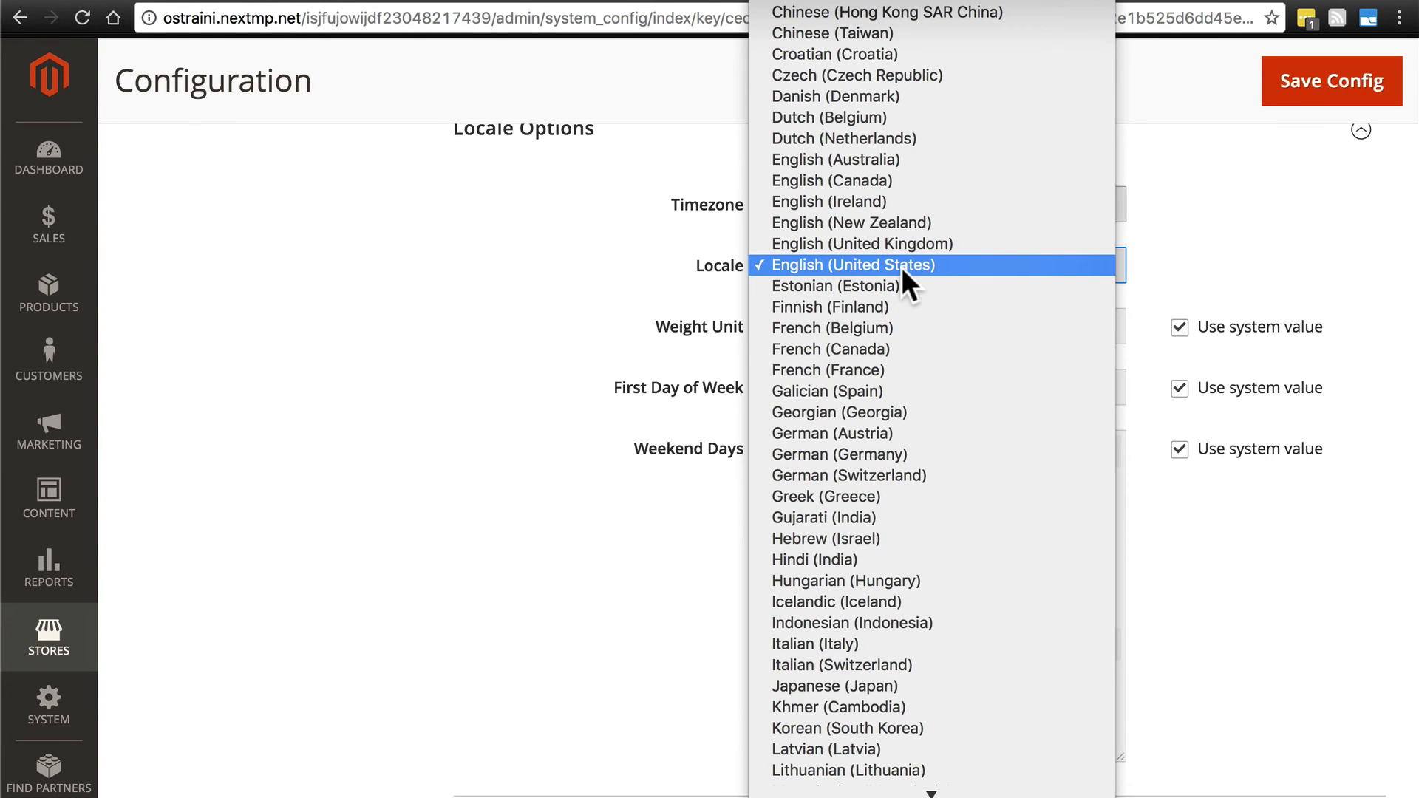
left_click(881, 269)
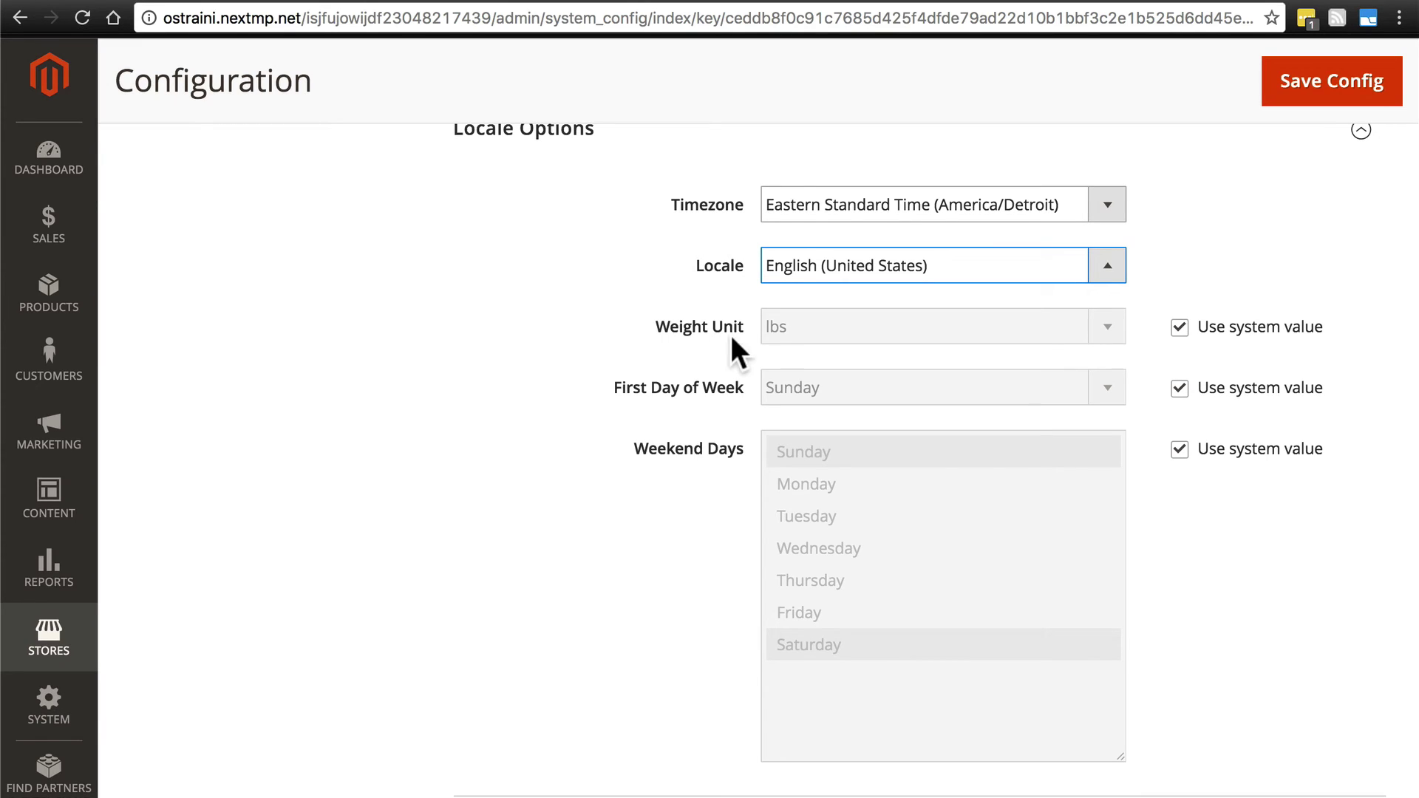
Keep Weight Unit at lbs, restoring its Use system value checkbox.
left_click(1178, 329)
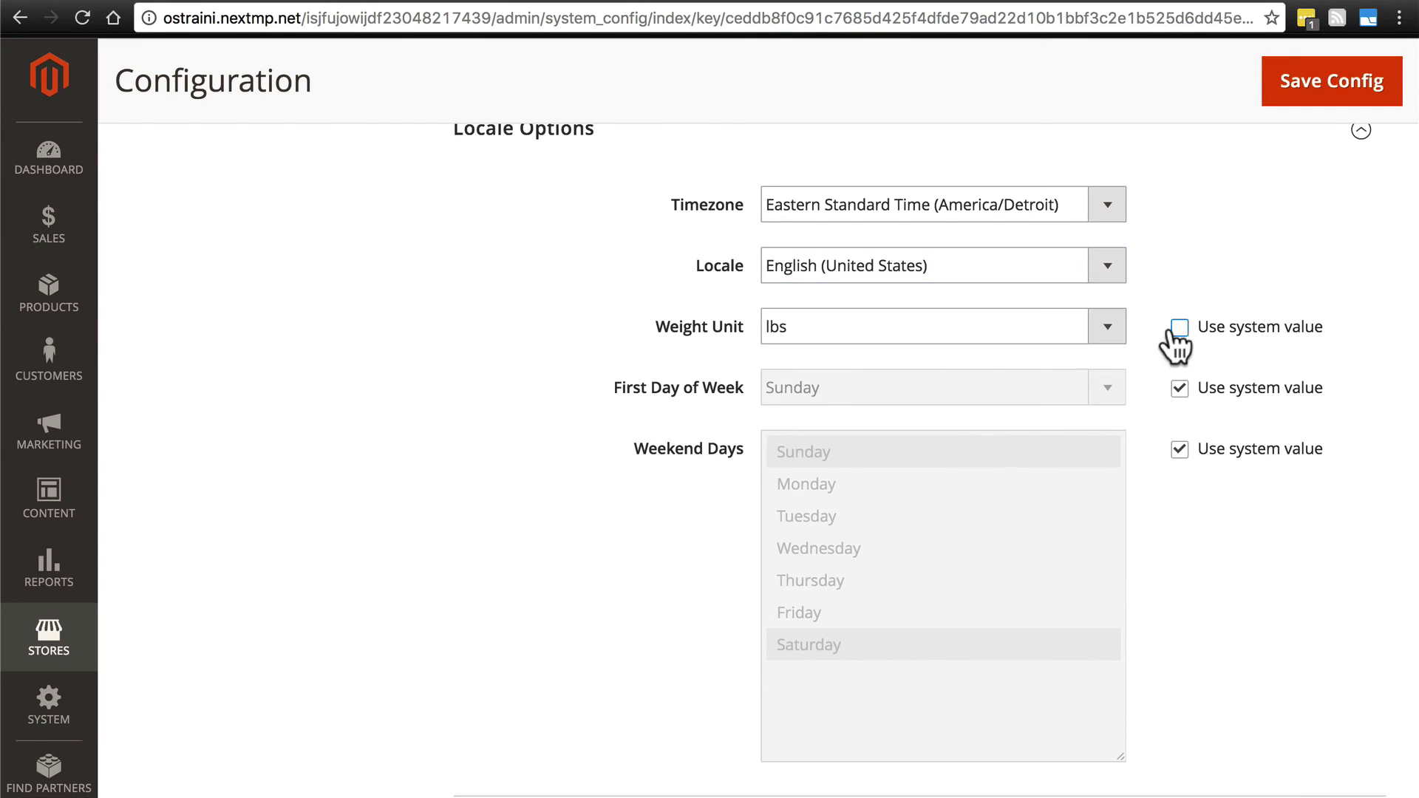
left_click(1107, 327)
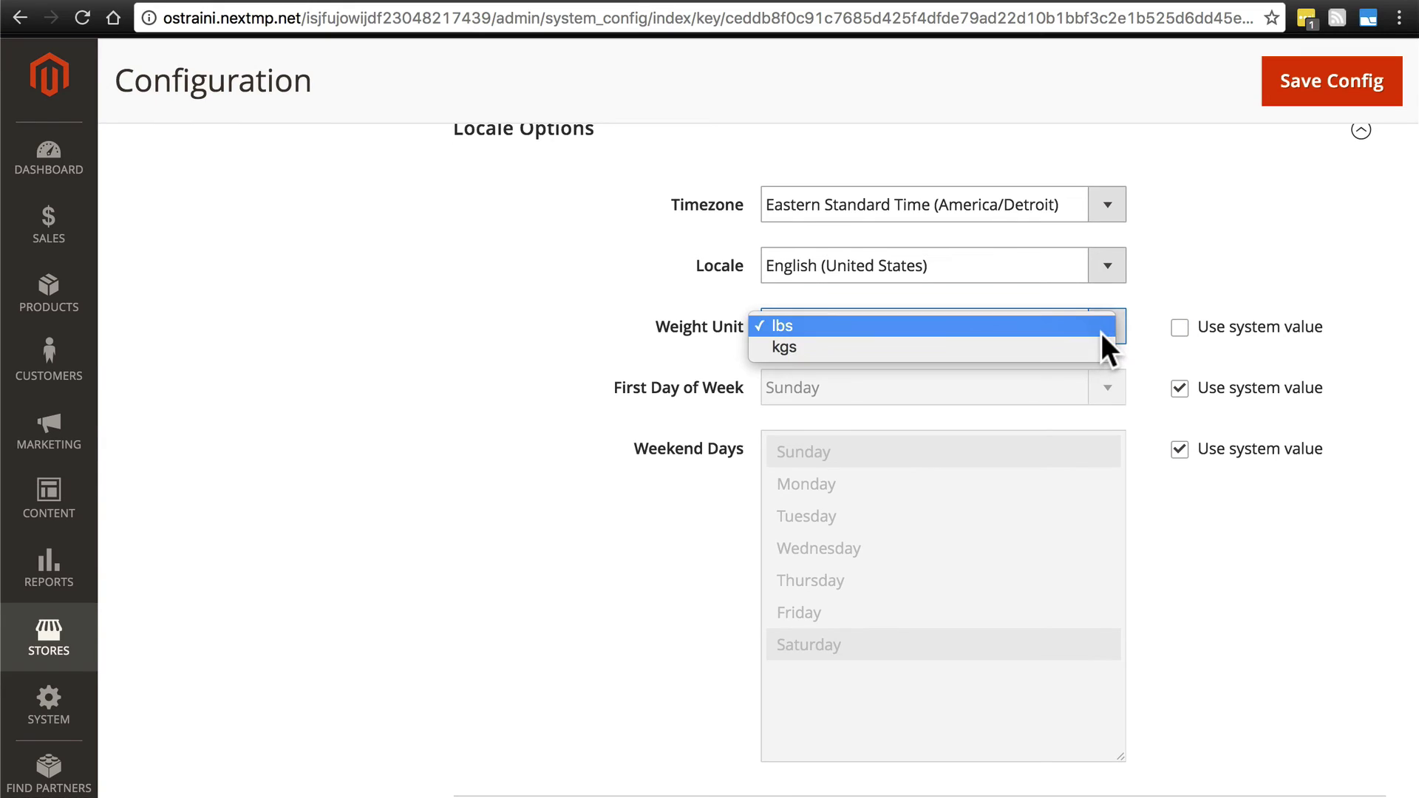
left_click(1101, 333)
left_click(1180, 327)
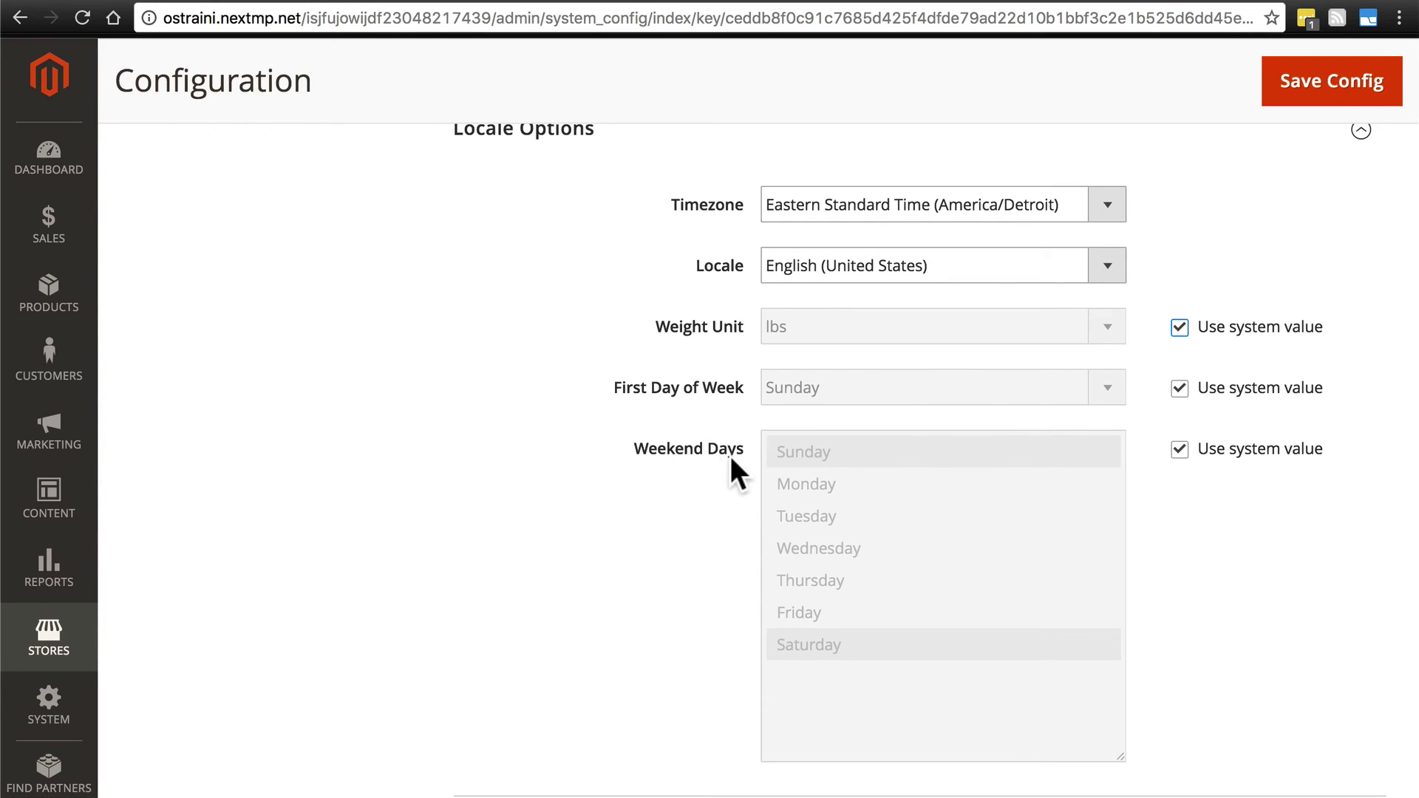
scroll(724, 466, "down", 3)
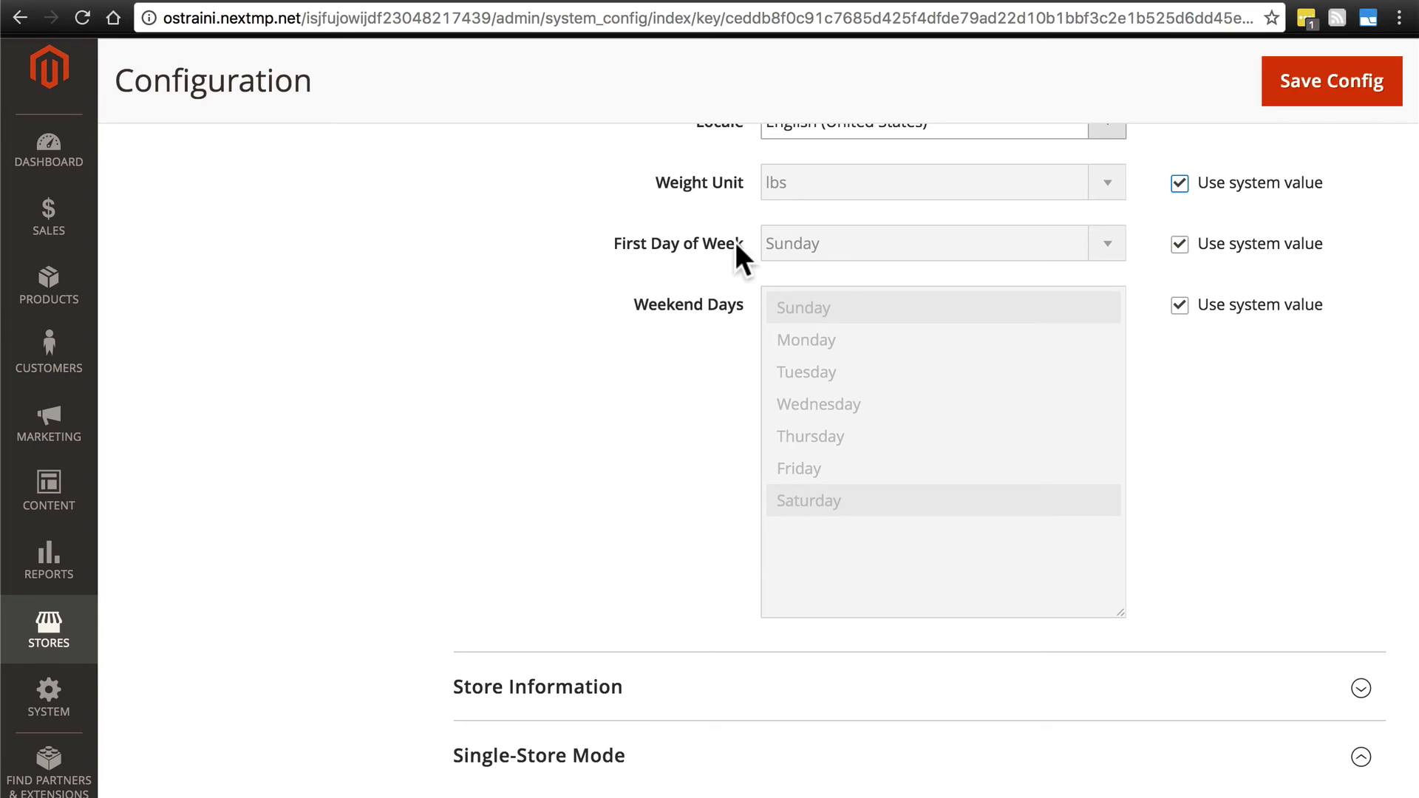
scroll(735, 241, "up", 2)
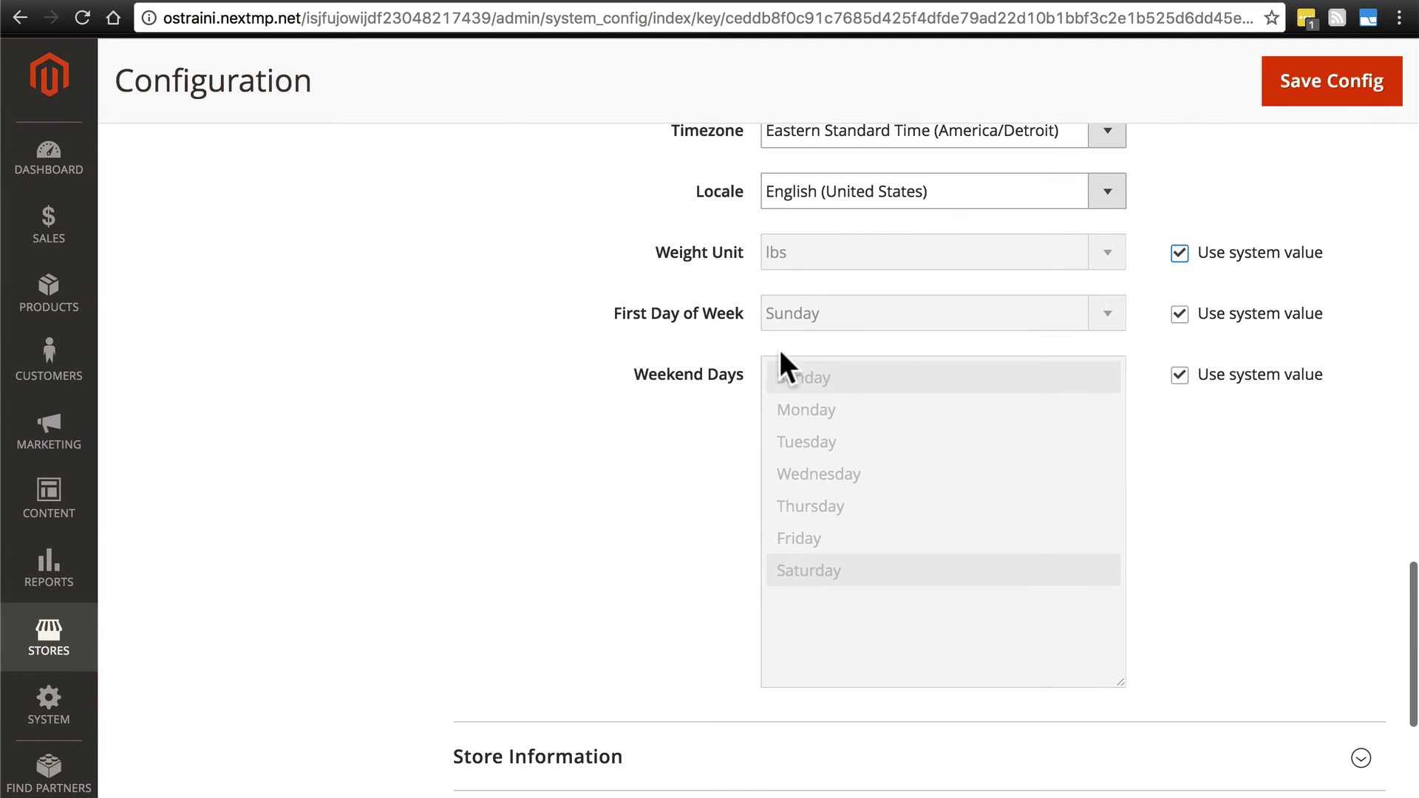
scroll(749, 403, "up", 2)
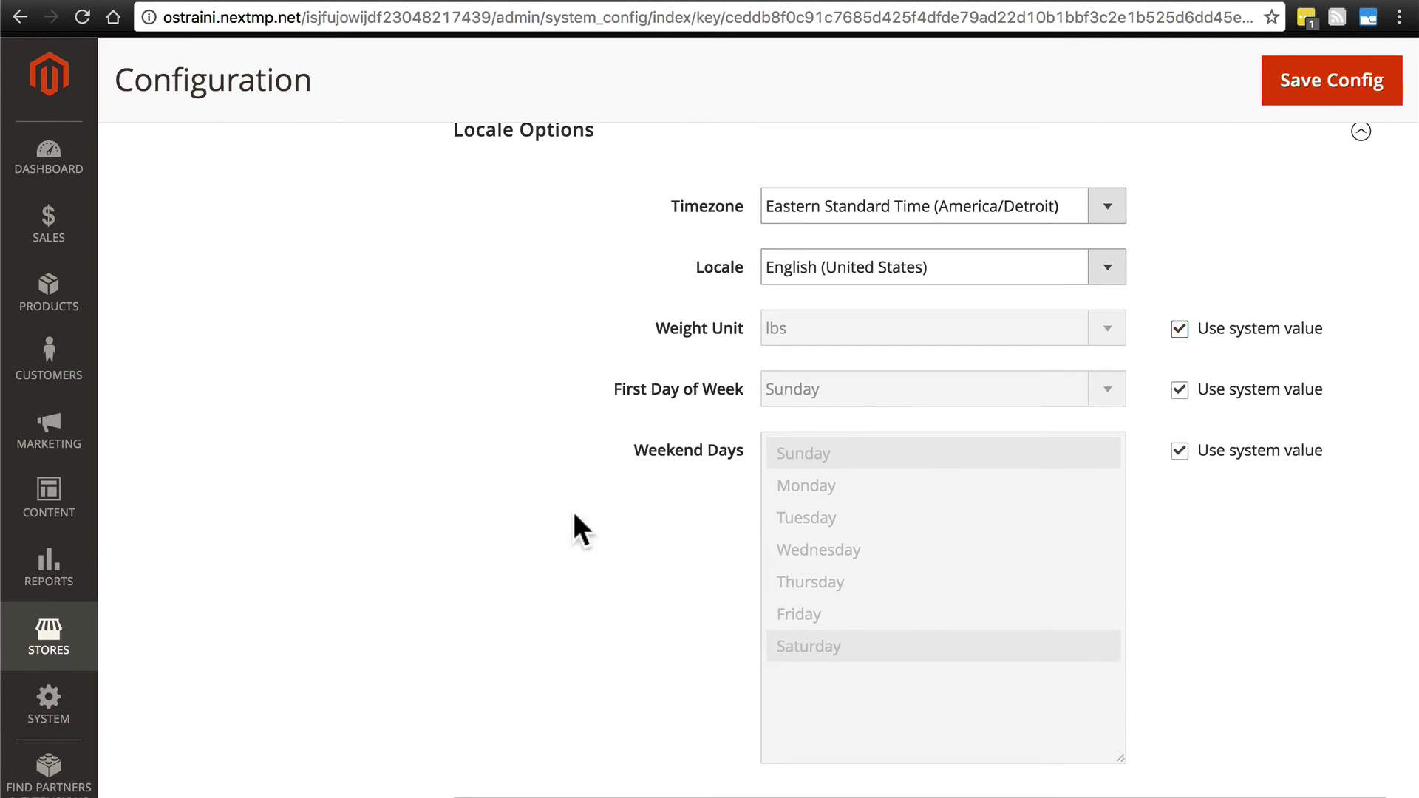
scroll(605, 355, "down", 6)
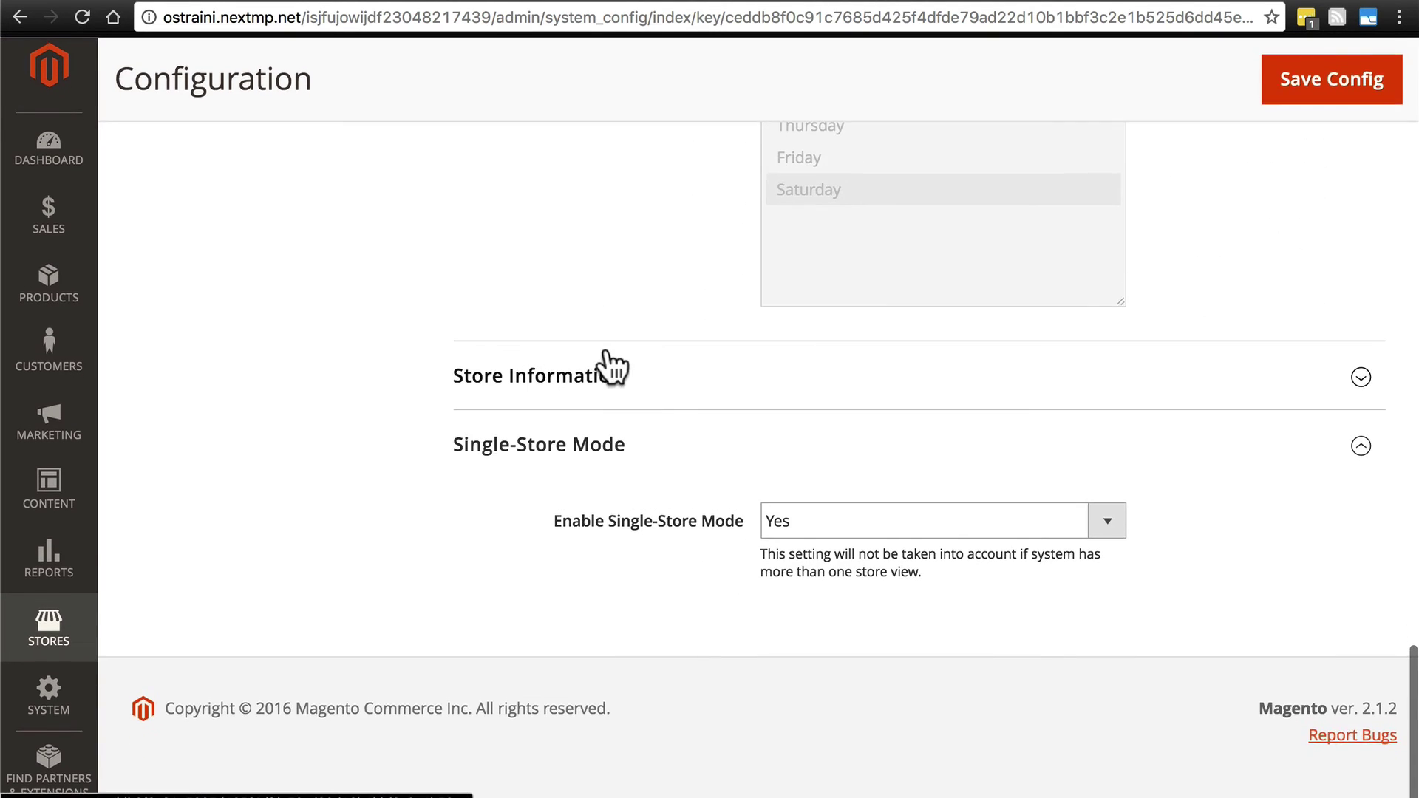
Expand Store Information and enter the store name 'Coffee Bean Central'.
left_click(618, 377)
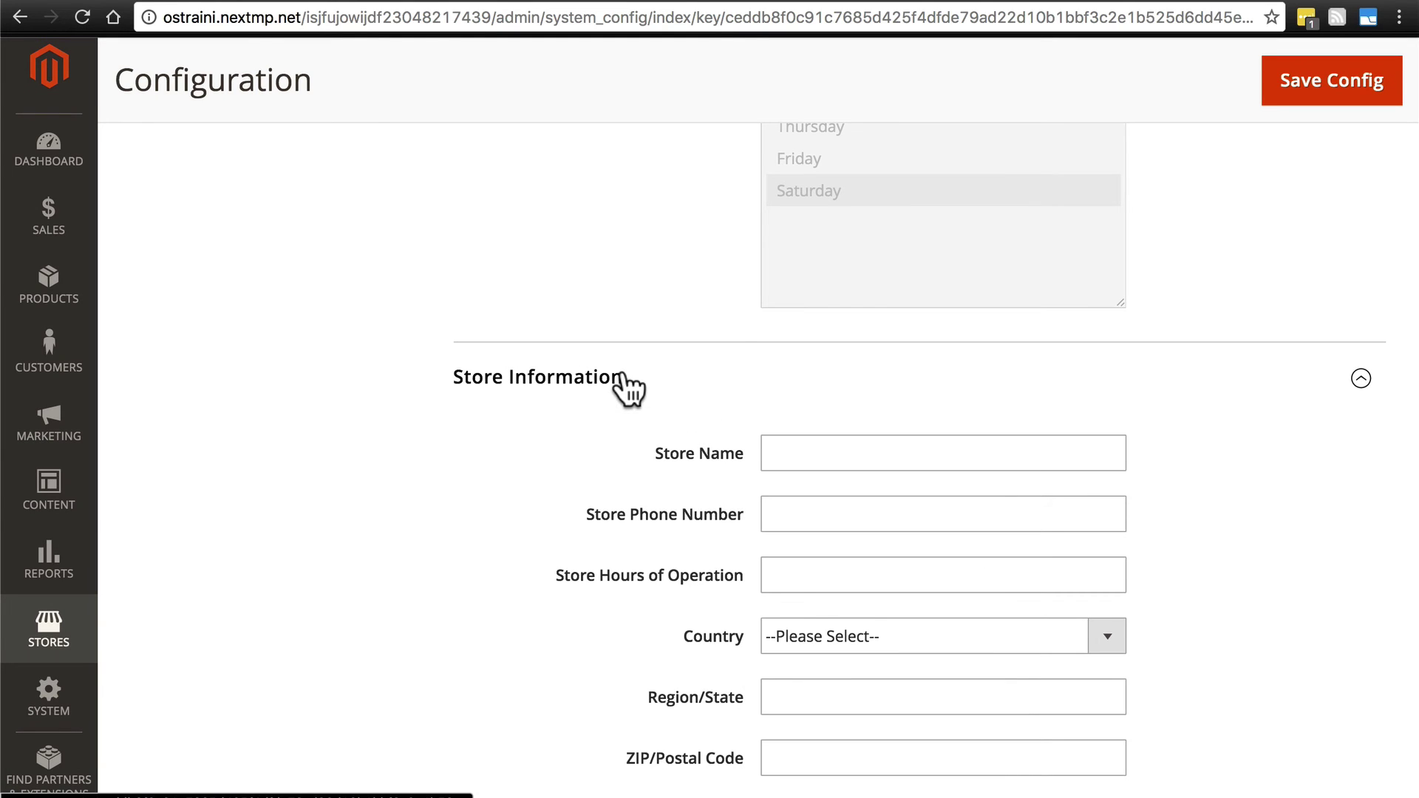
scroll(555, 458, "down", 4)
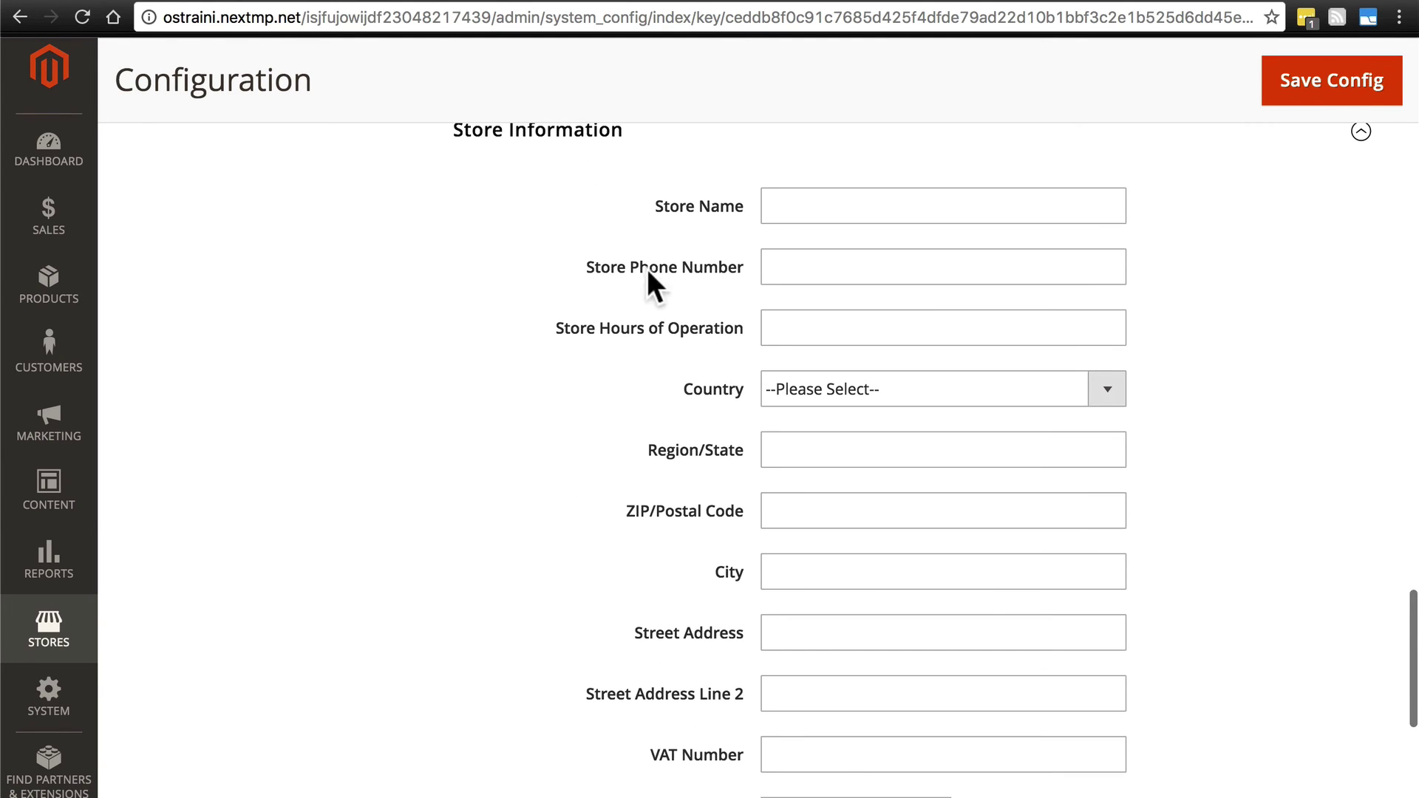
left_click(790, 209)
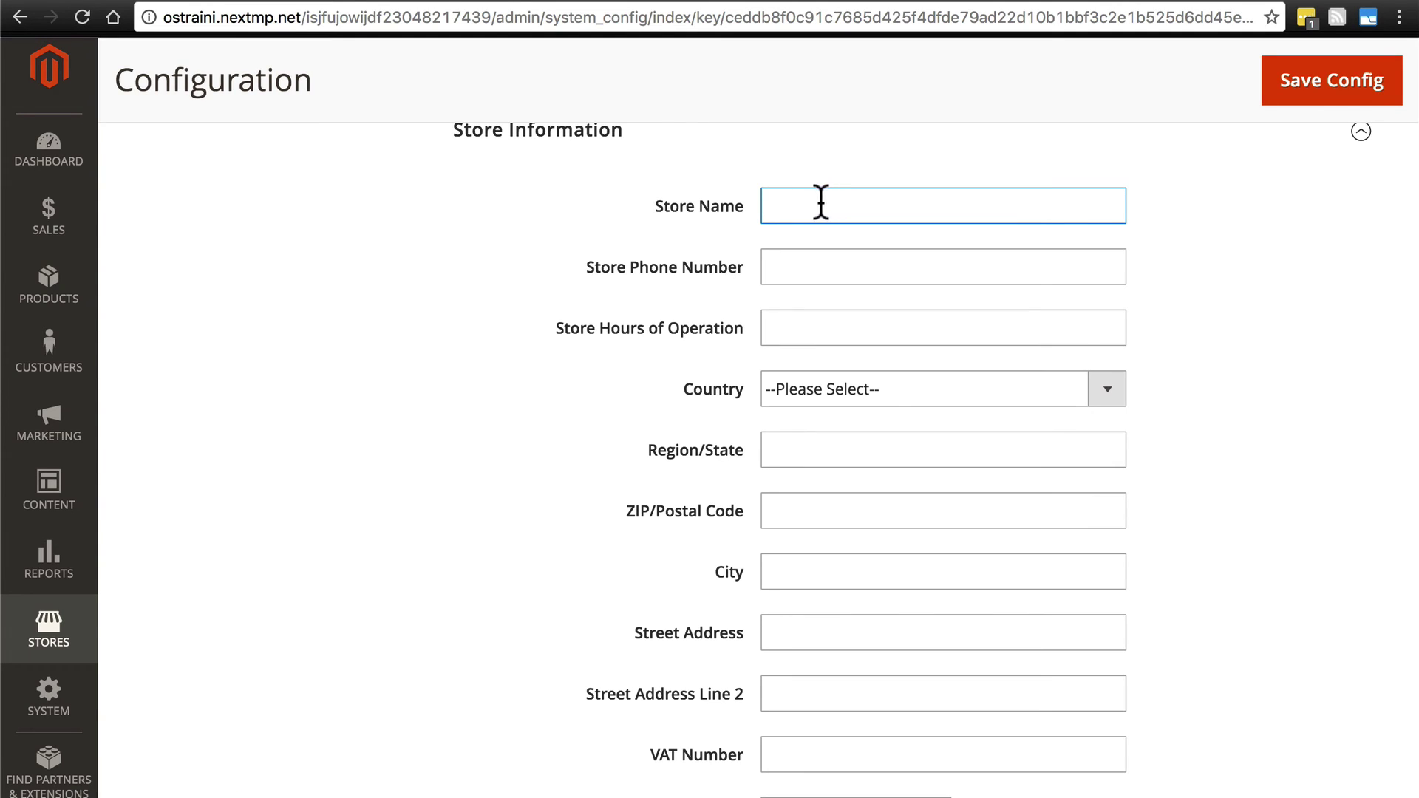
scroll(822, 207, "up", 1)
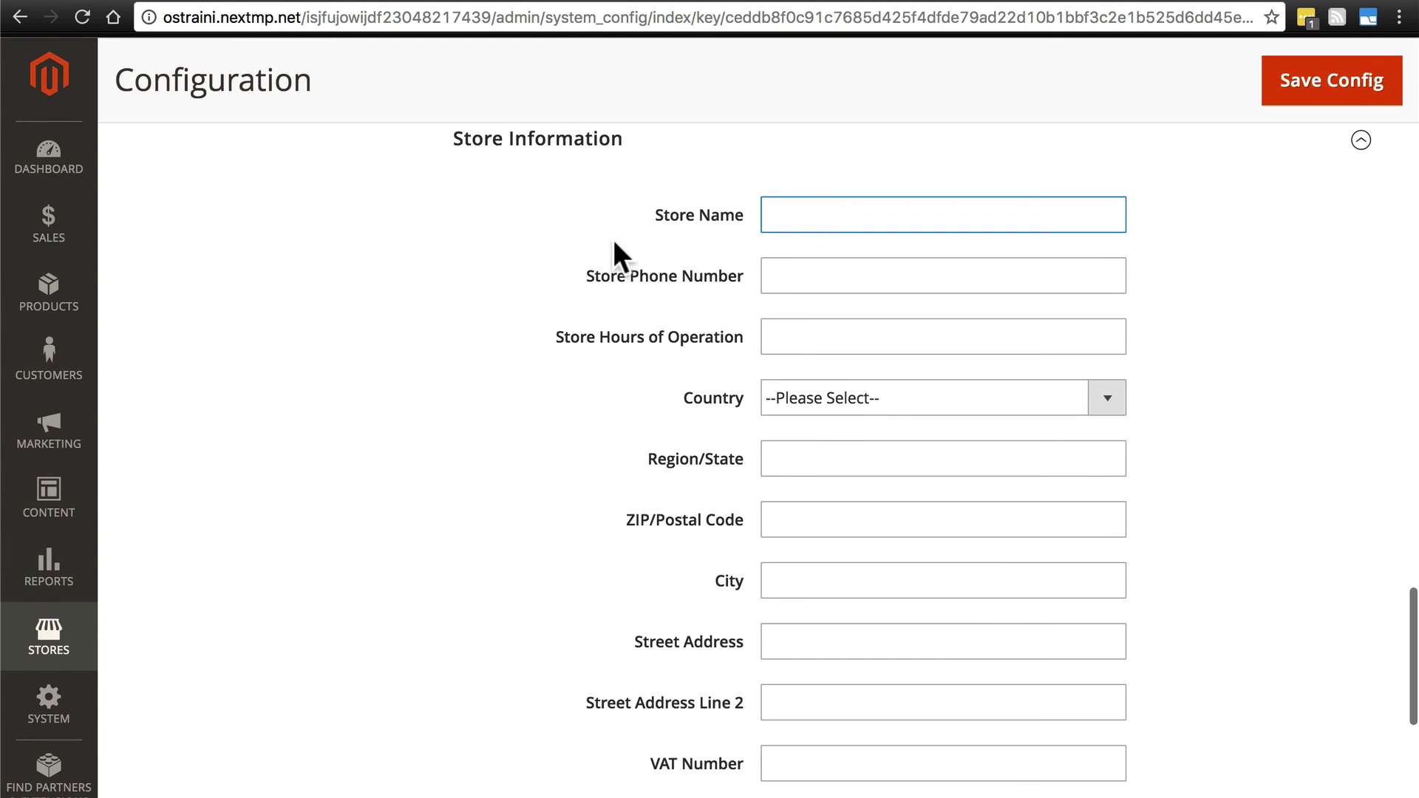
type("Coff")
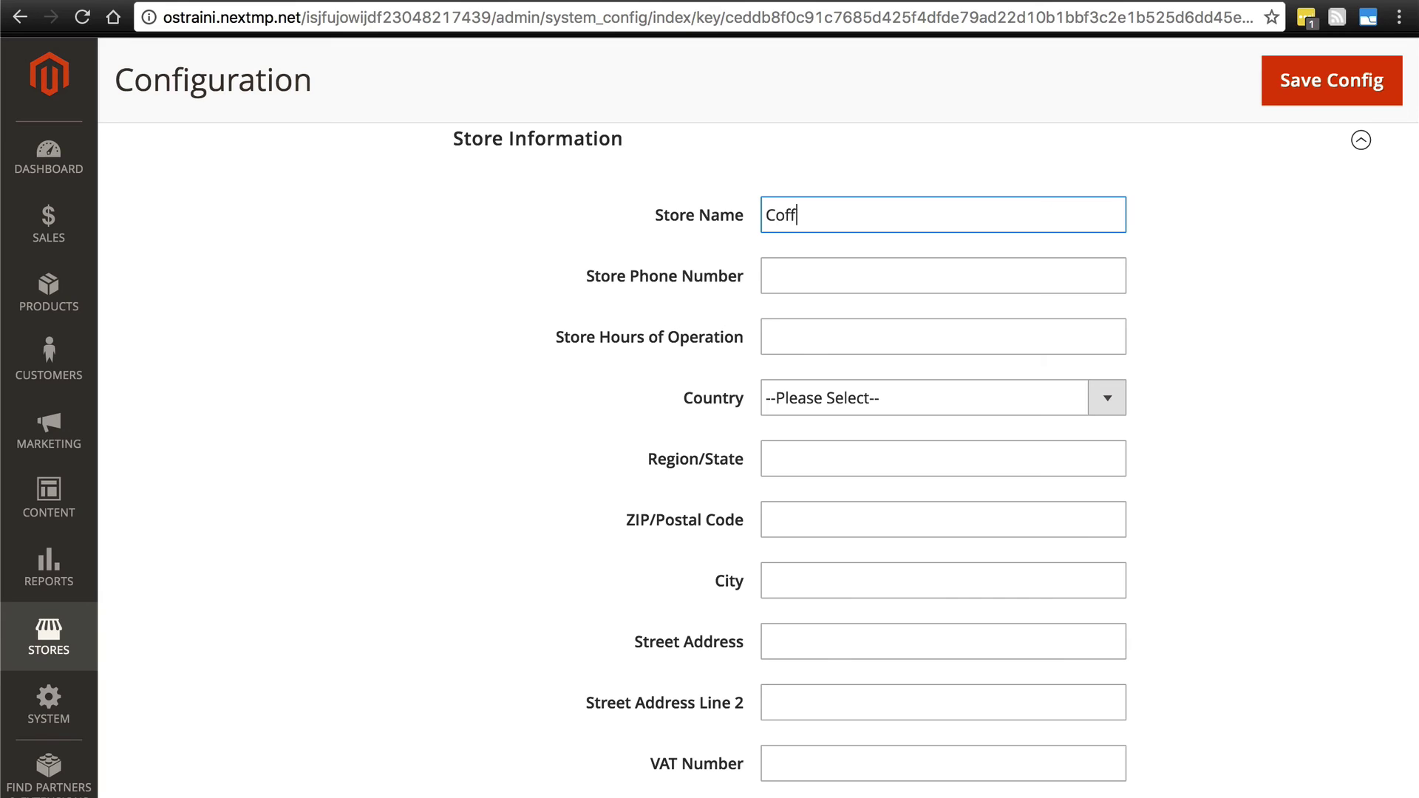
type("ee Bean Central")
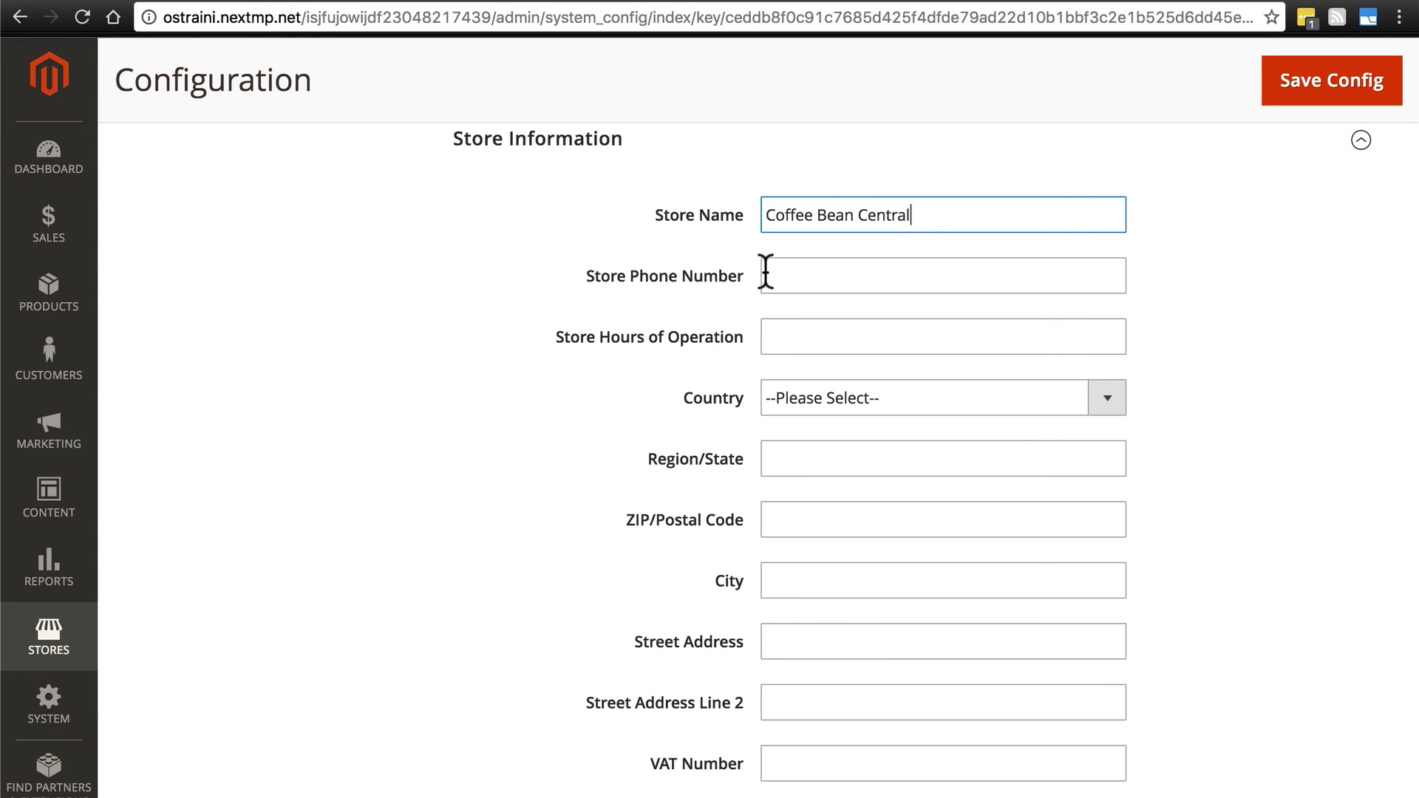
Fill in the store phone number and hours of operation 8:00 a.m. - 6:00 p.m.
left_click(793, 273)
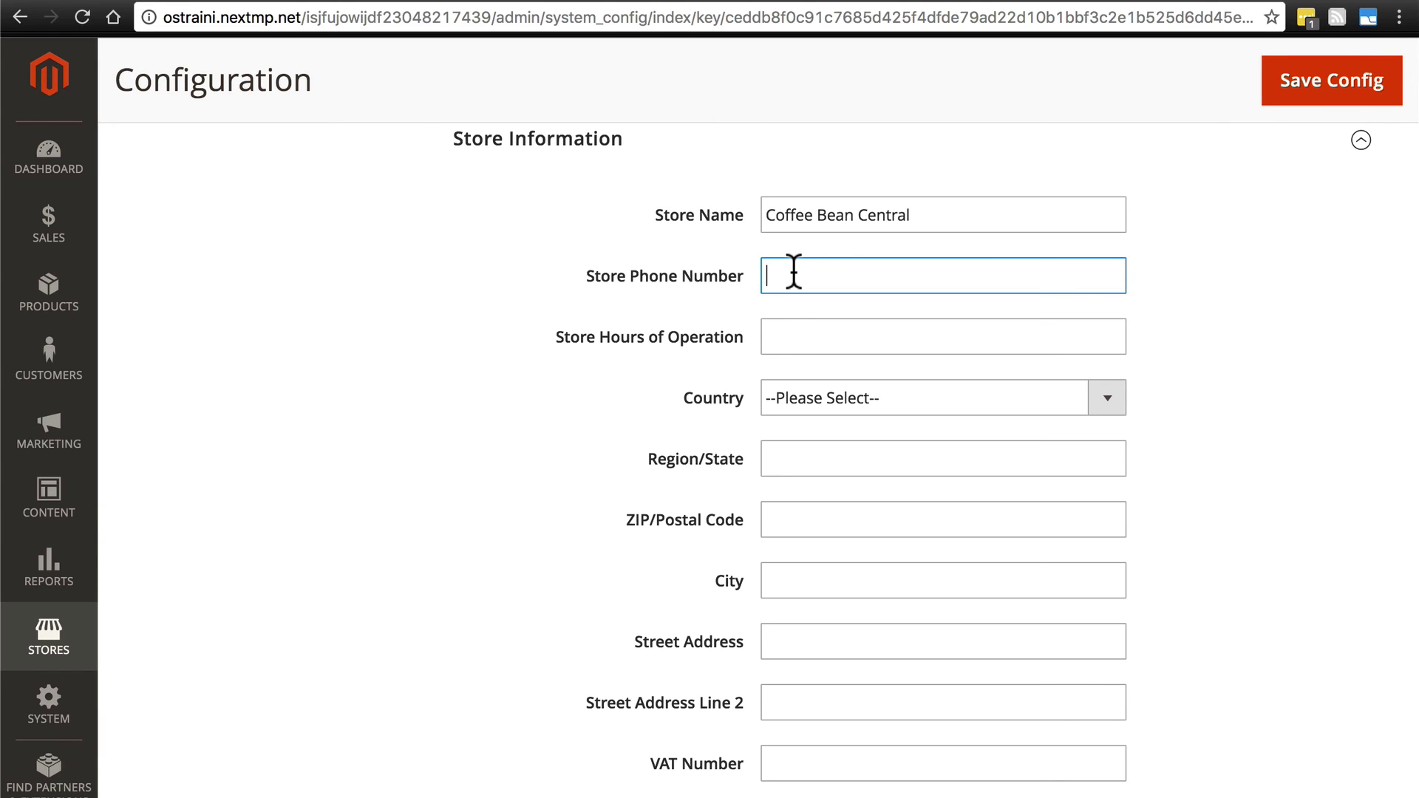
type("555-555-5555")
left_click(795, 340)
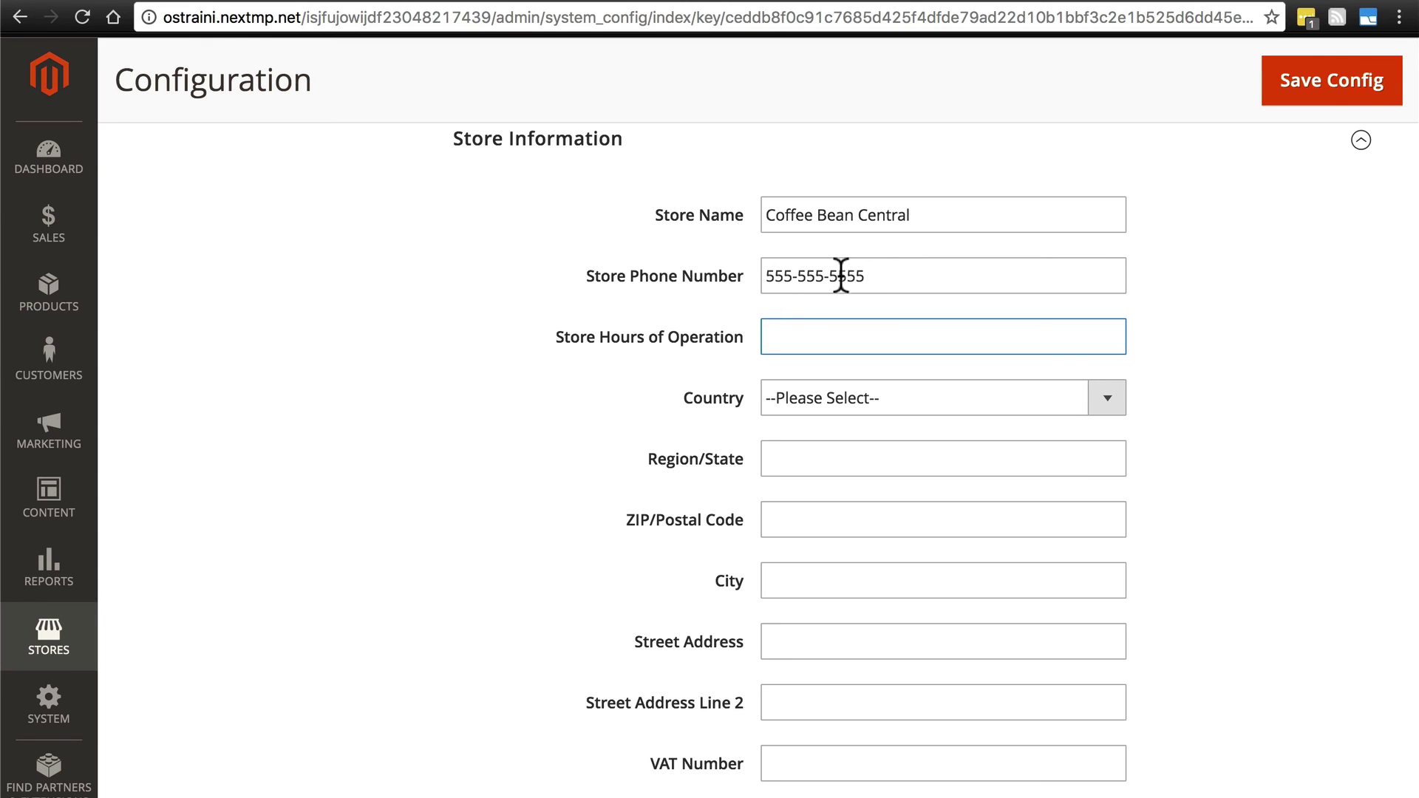
type("8:00 a.m. - 6:00 p.m.")
scroll(796, 270, "down", 2)
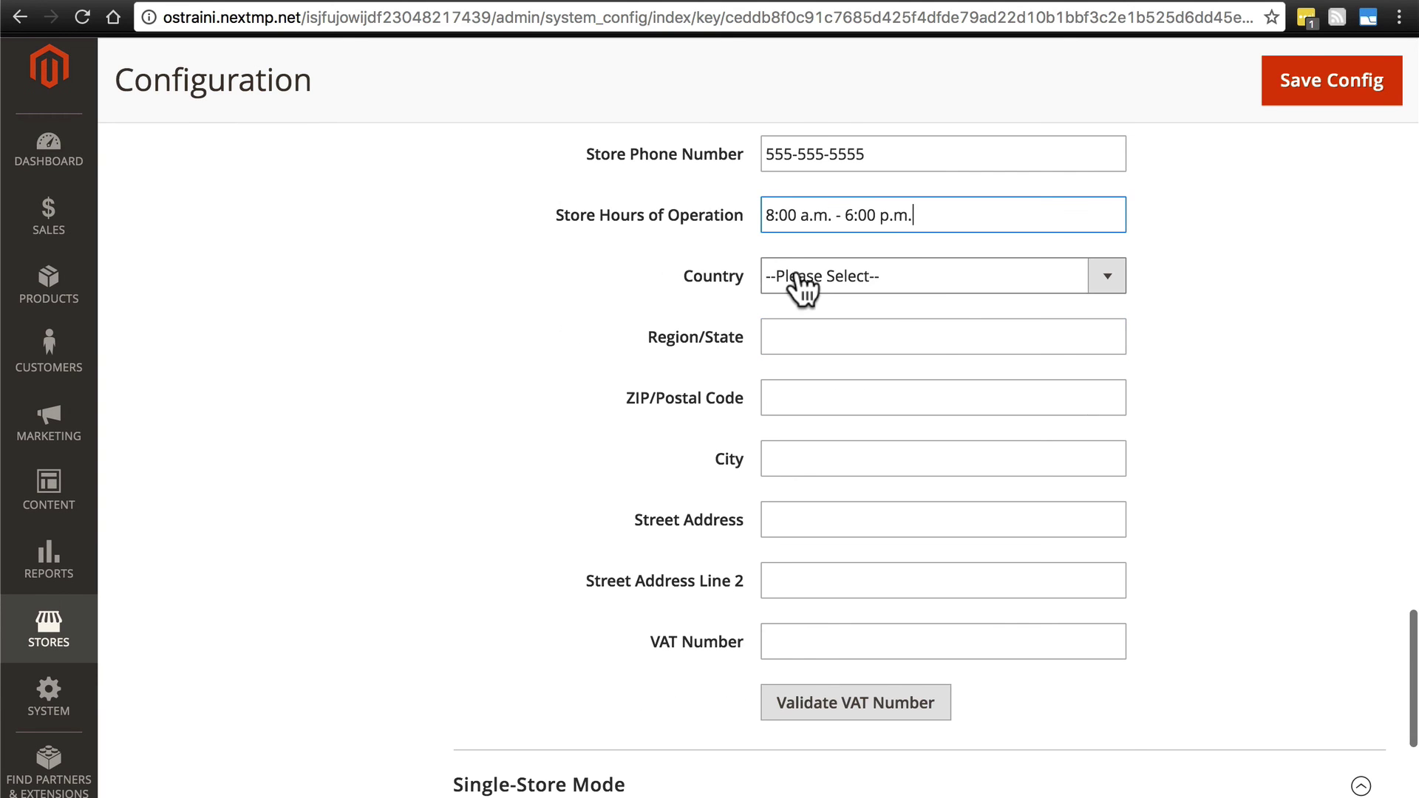
Set the store's Country to United States and Region/State to Alabama.
left_click(797, 271)
scroll(906, 440, "down", 20)
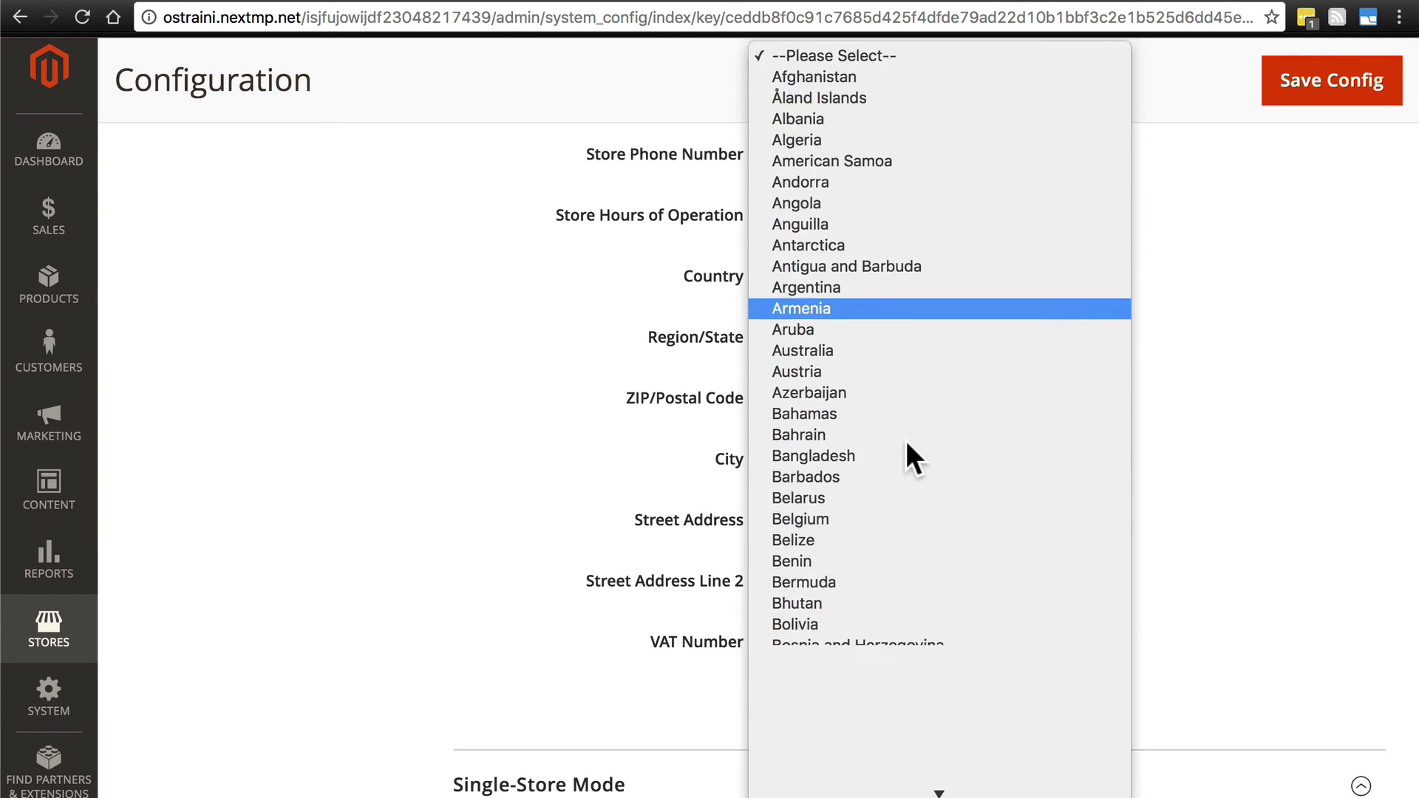
scroll(907, 442, "down", 15)
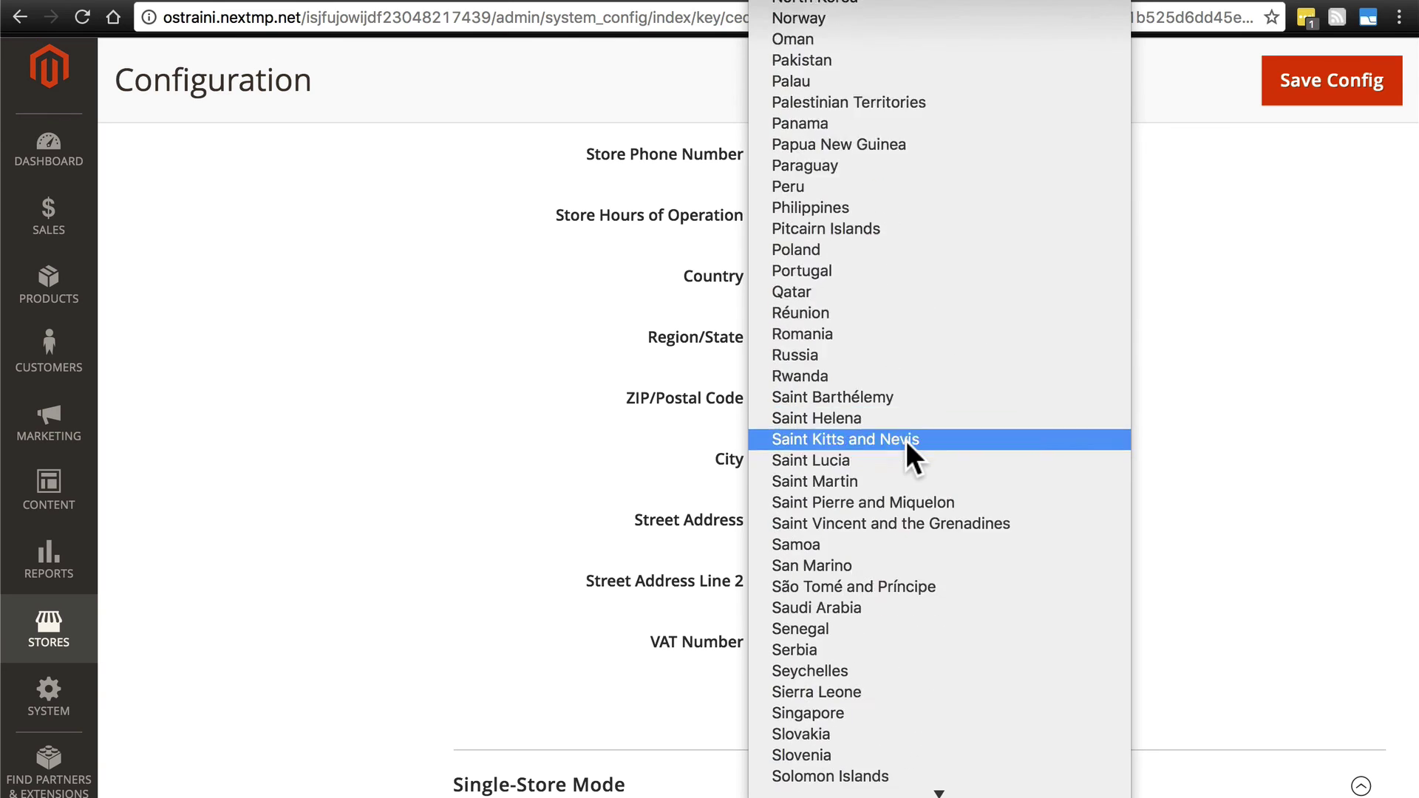
left_click(912, 285)
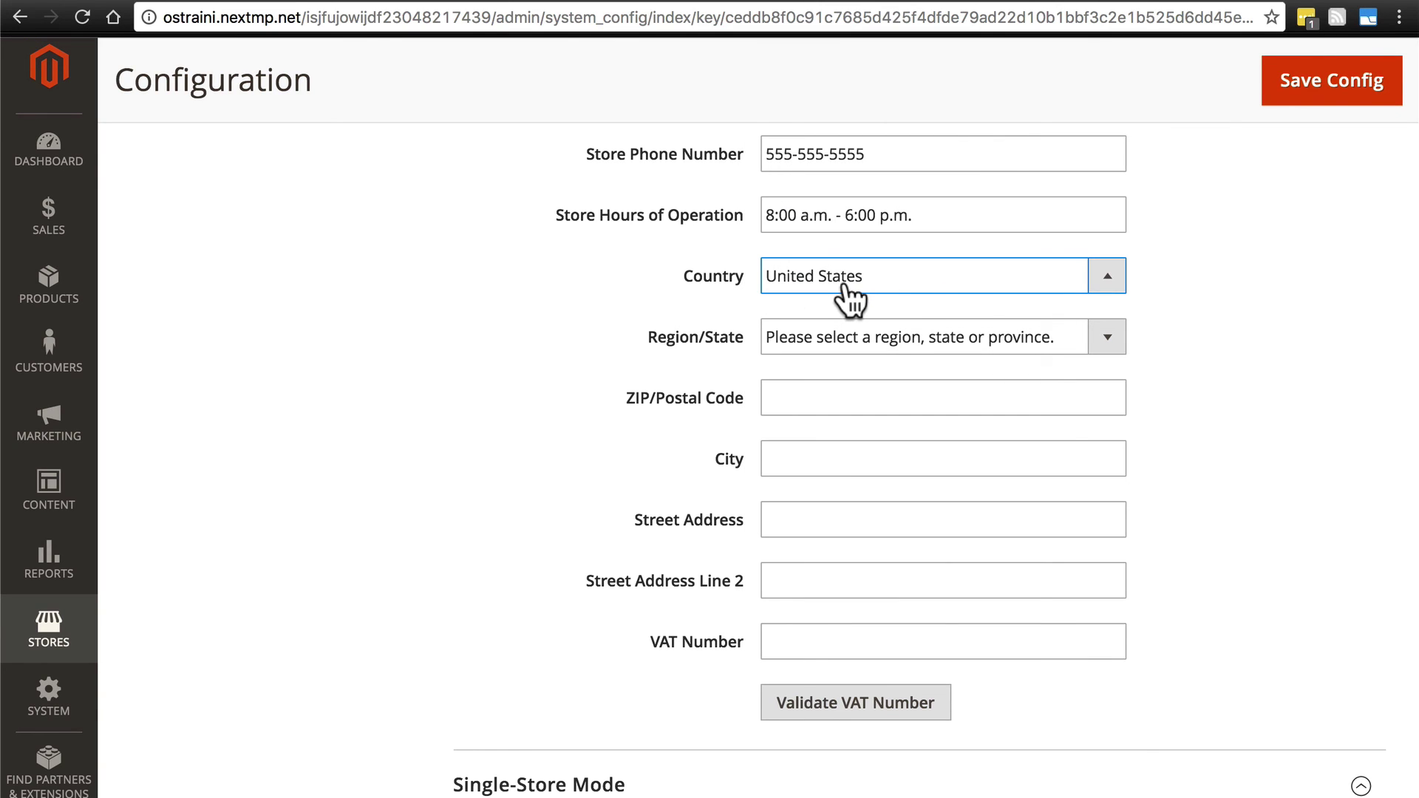
left_click(791, 329)
left_click(797, 357)
Enter the store's ZIP code, city and street address.
left_click(788, 399)
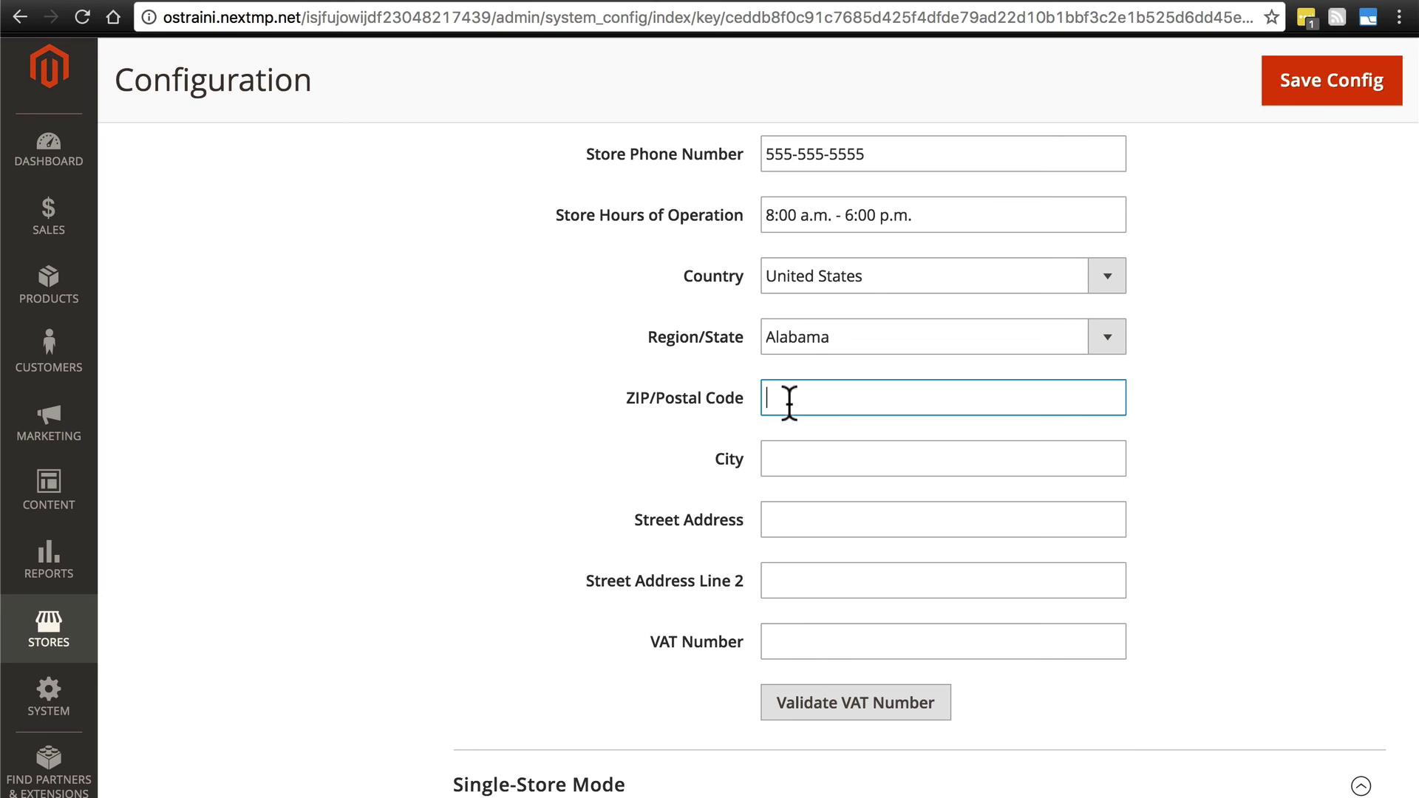
type("35209")
left_click(808, 453)
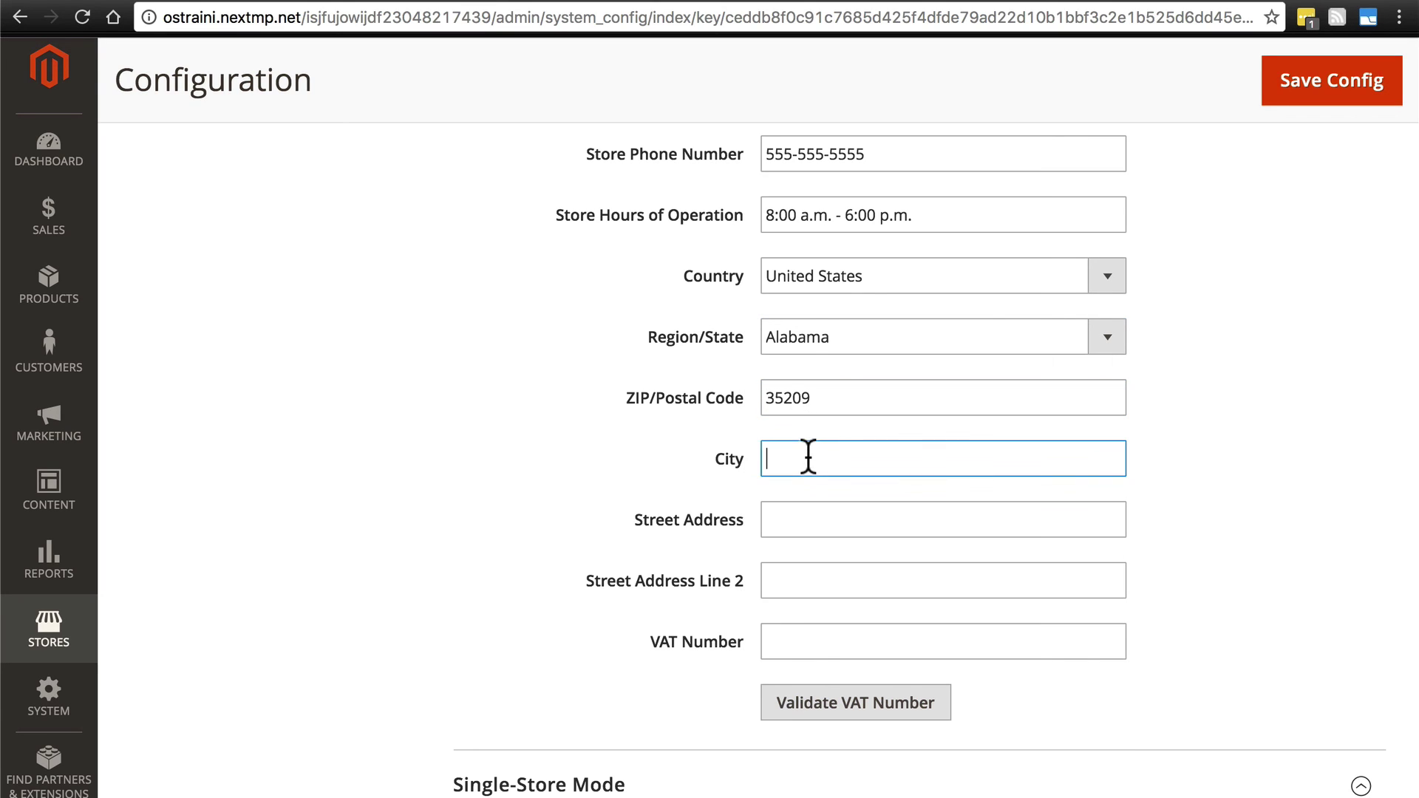
type("Birmingham")
left_click(767, 520)
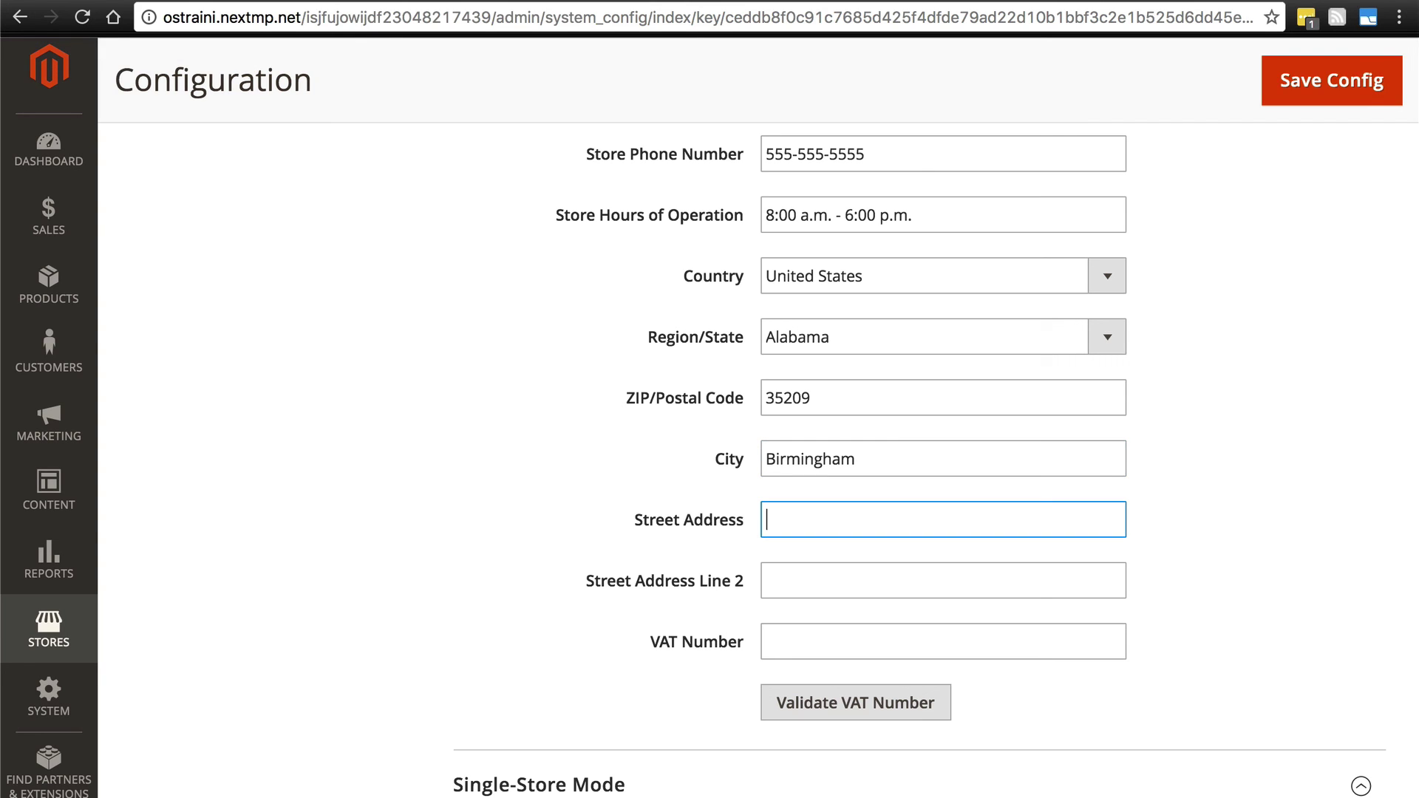
type("1234 Fake St.")
scroll(653, 465, "down", 3)
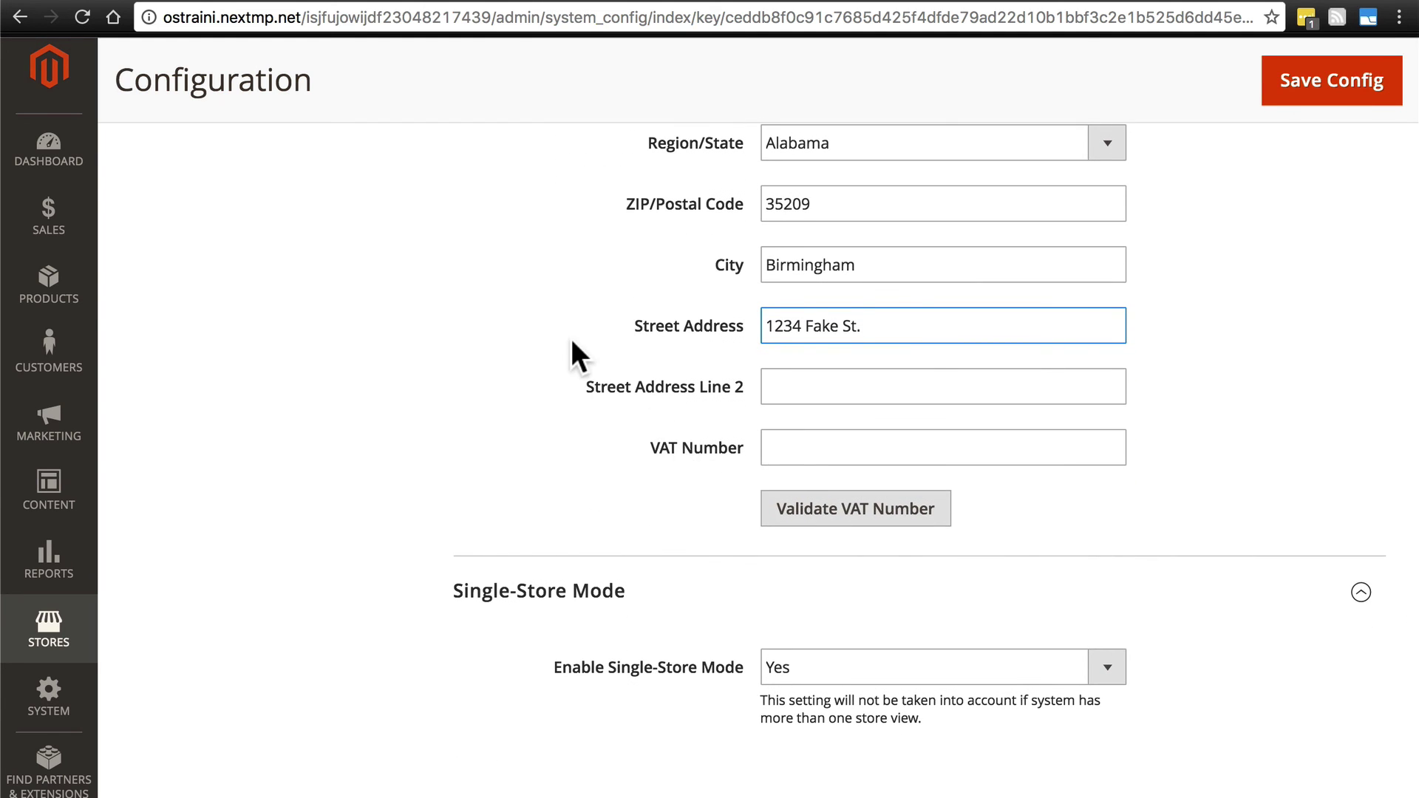
scroll(570, 335, "down", 2)
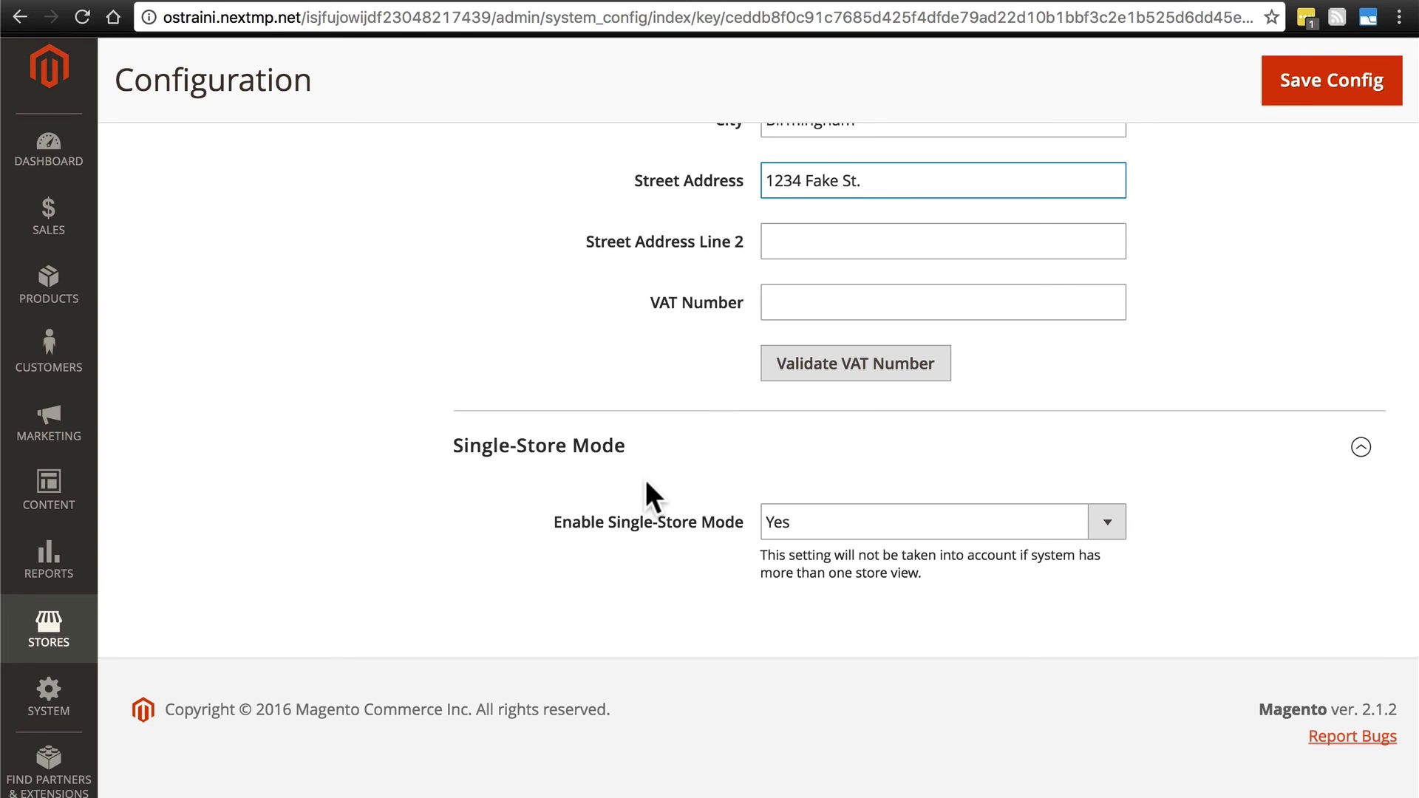
scroll(603, 538, "up", 20)
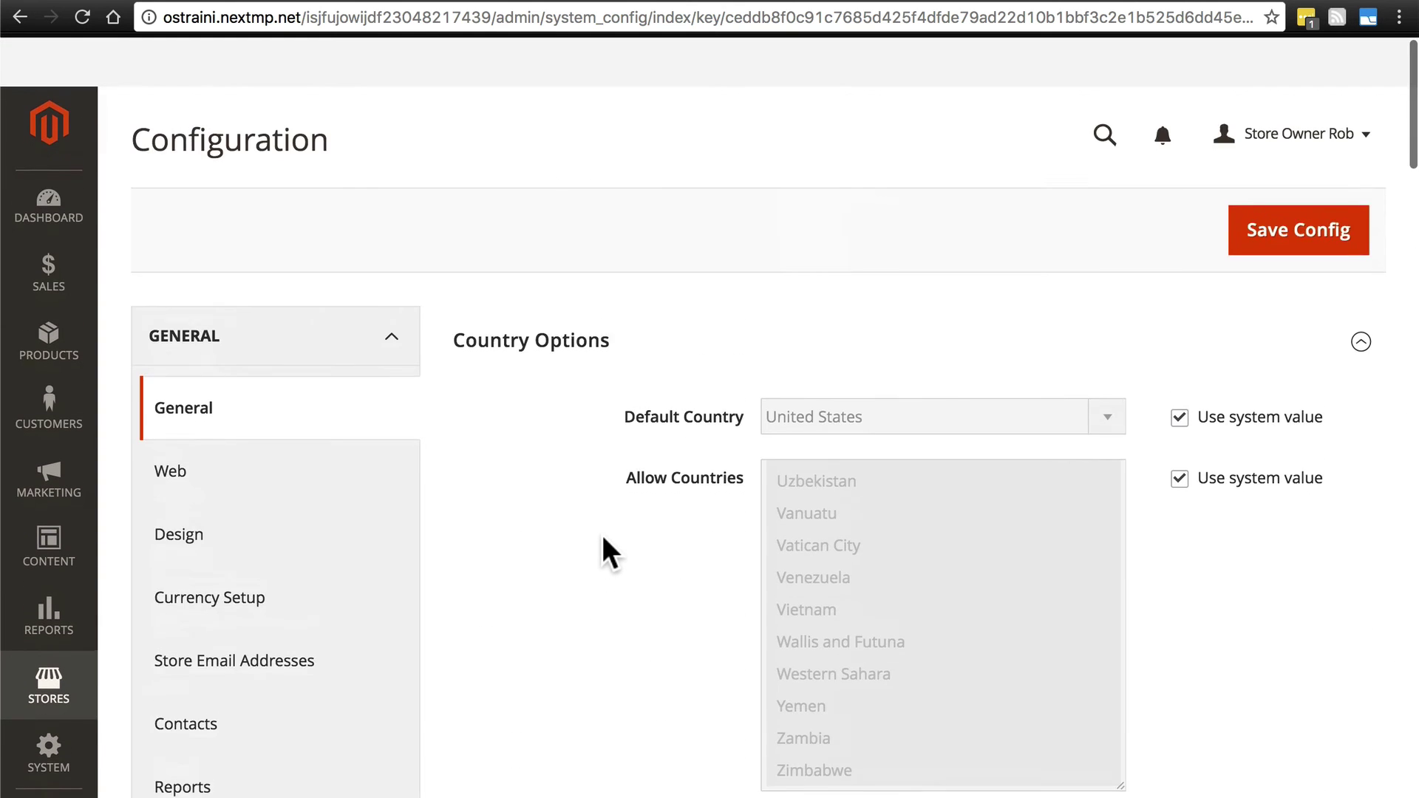
Save Config, then close the pop-up about invalidated Configuration and Page Cache types.
scroll(601, 534, "down", 1)
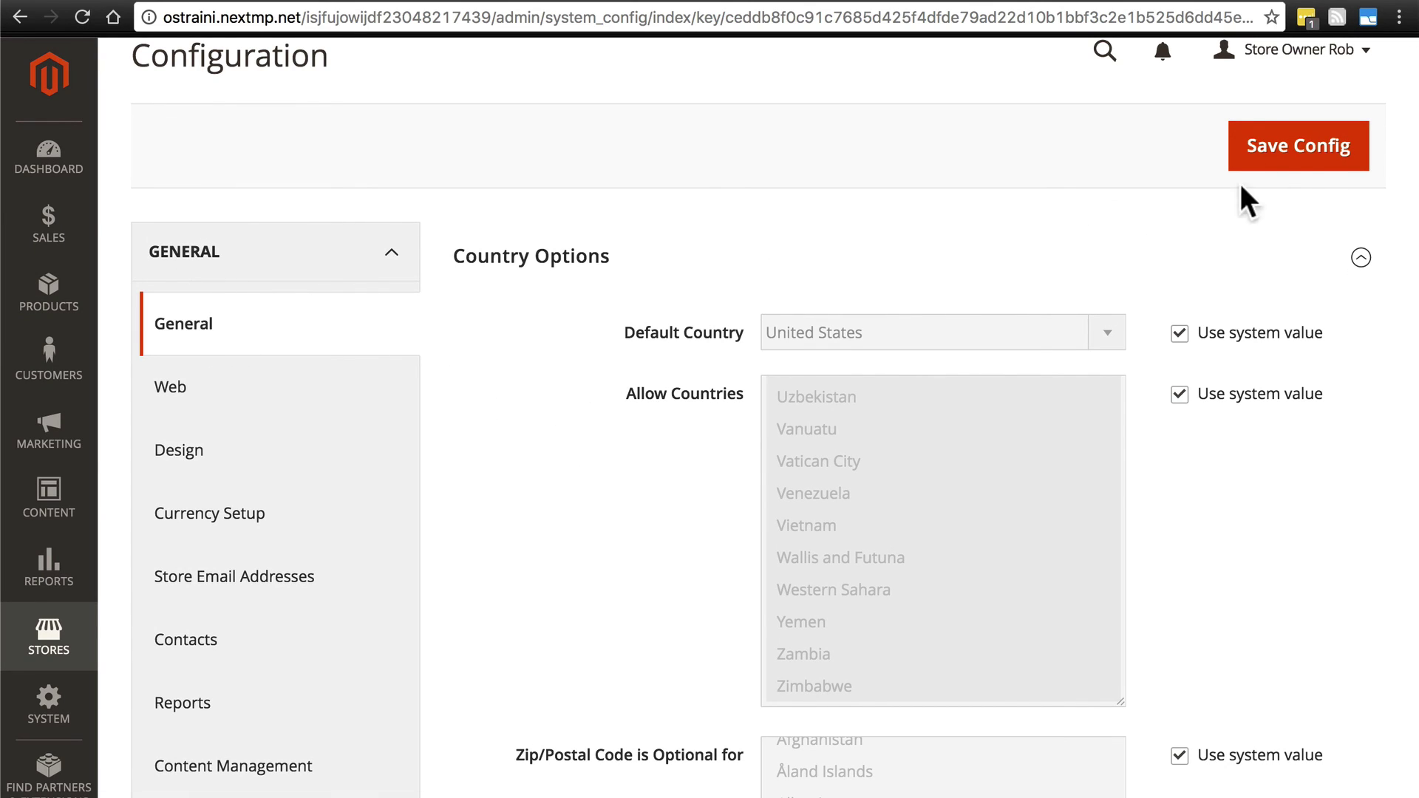
left_click(1294, 148)
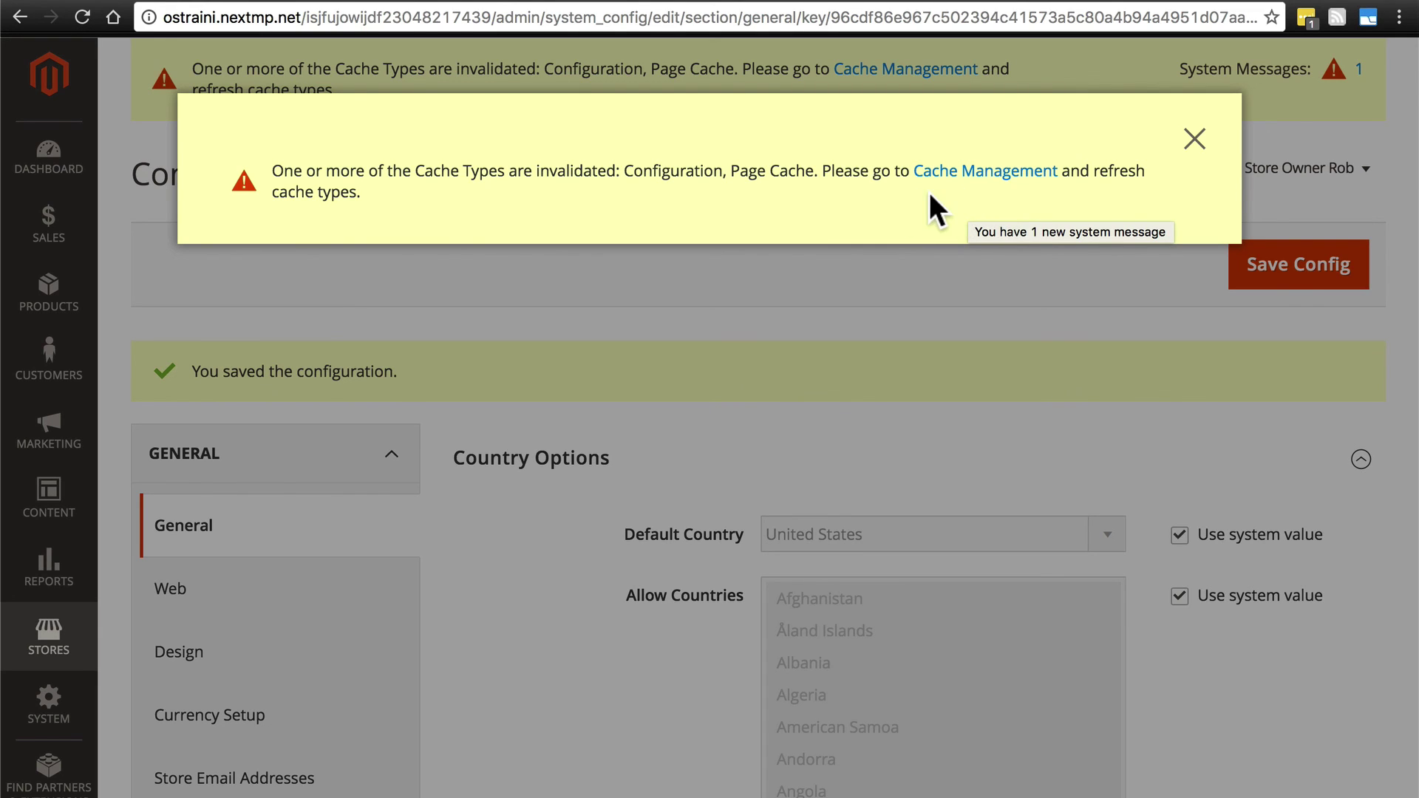
left_click(1197, 143)
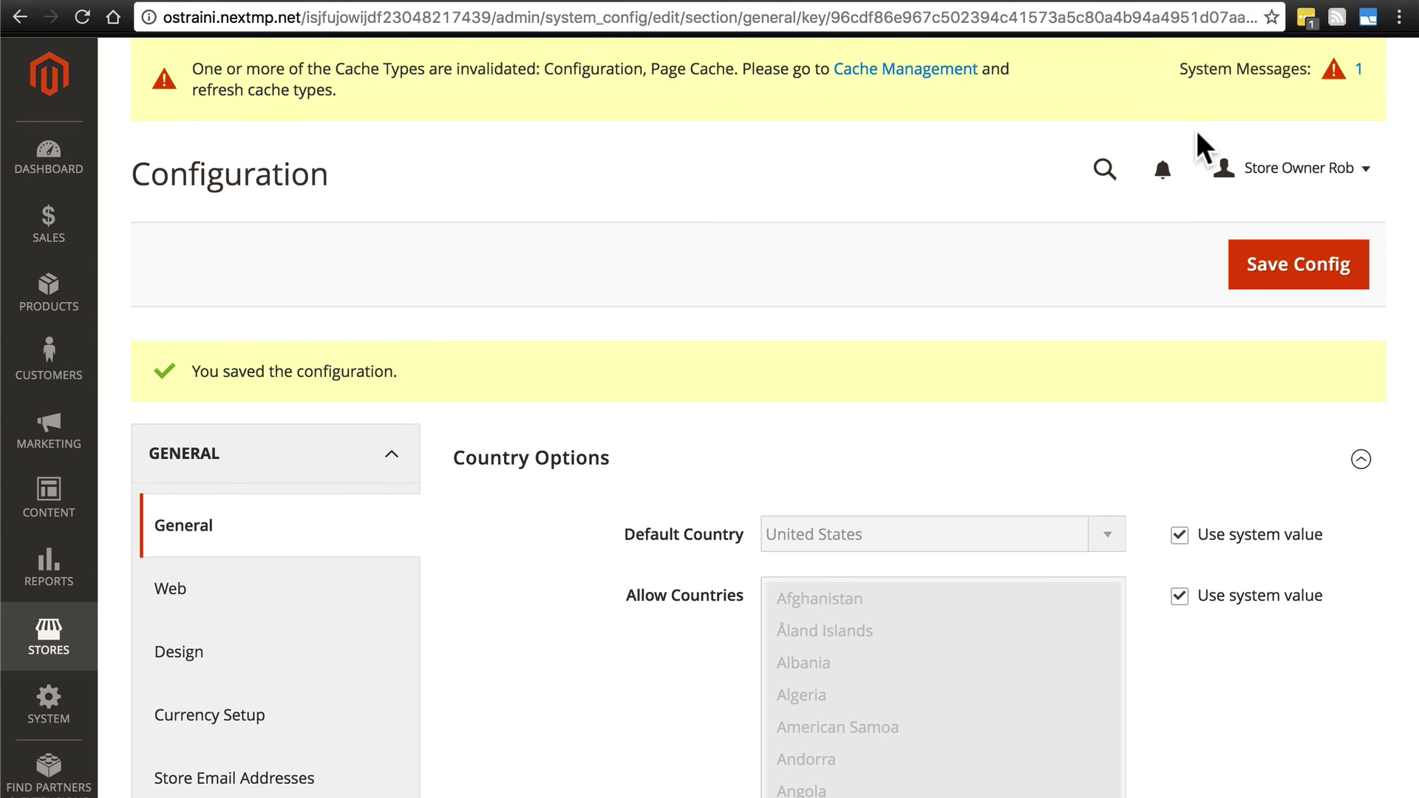